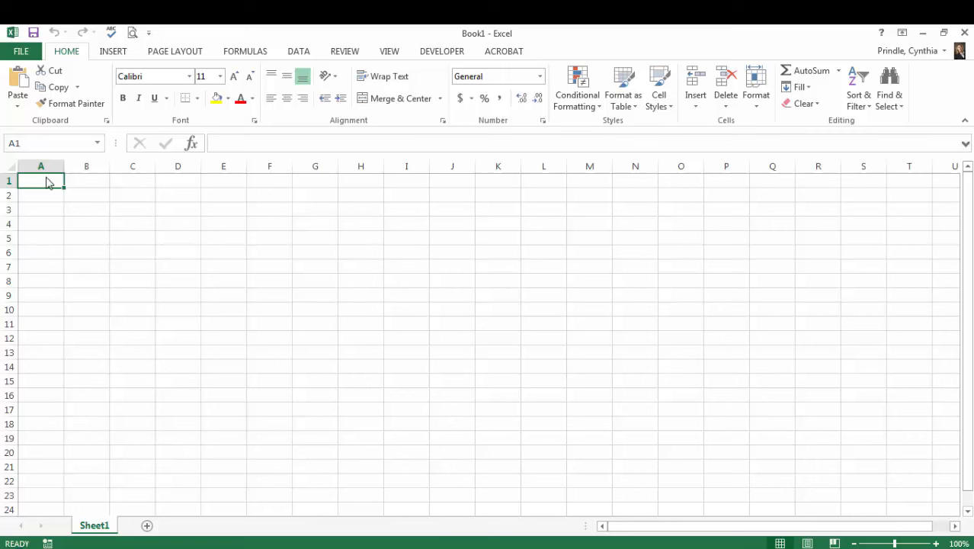
- Enter the titles "Worldwide Sporting Goods" in cell A1 and "Sales Report" in A2, leaving row 3 blank
type("Wo")
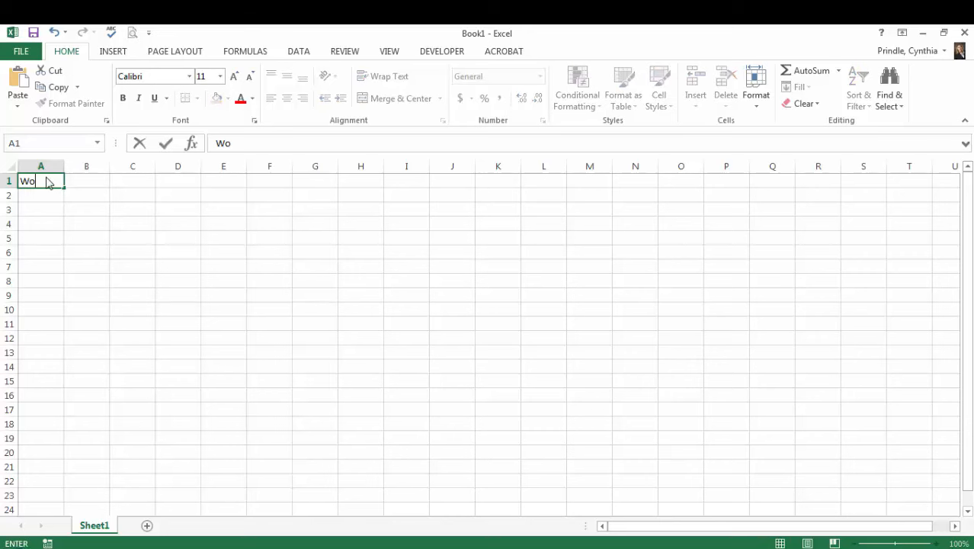
type("rldwide Sporting Goods")
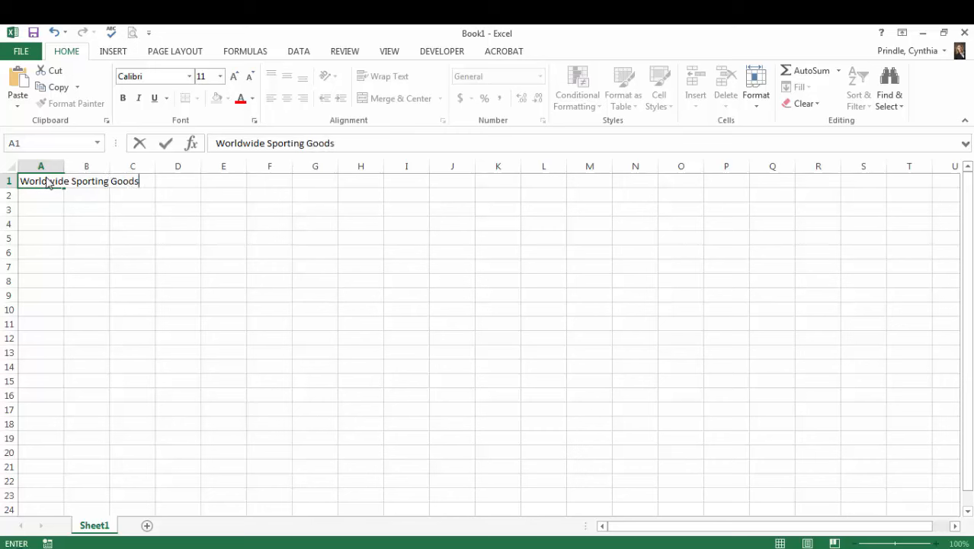
key("Return")
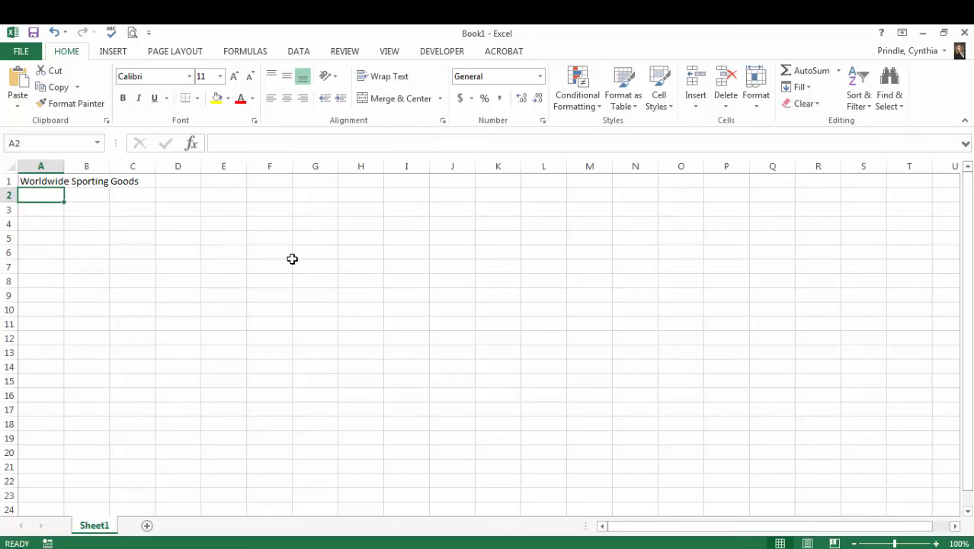
type("Sal")
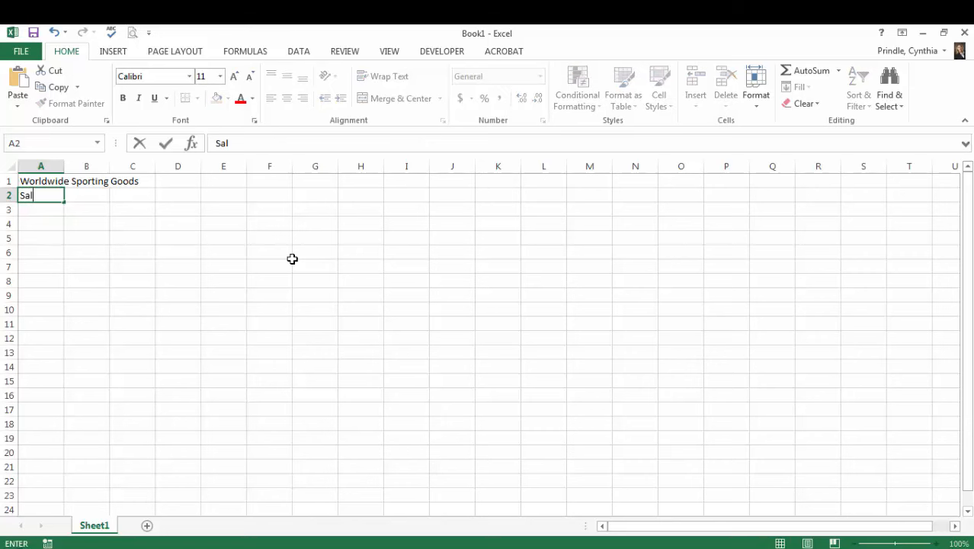
type("es Report")
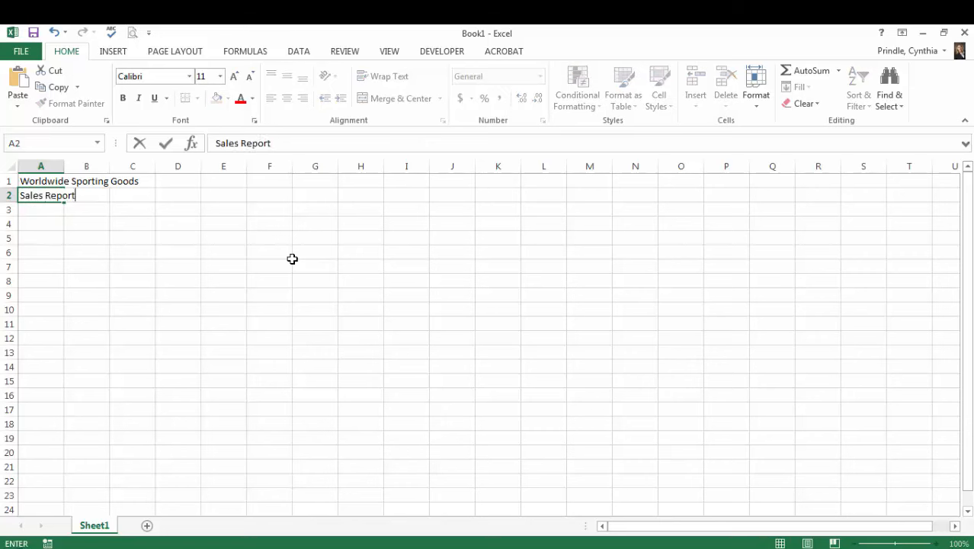
key("Return")
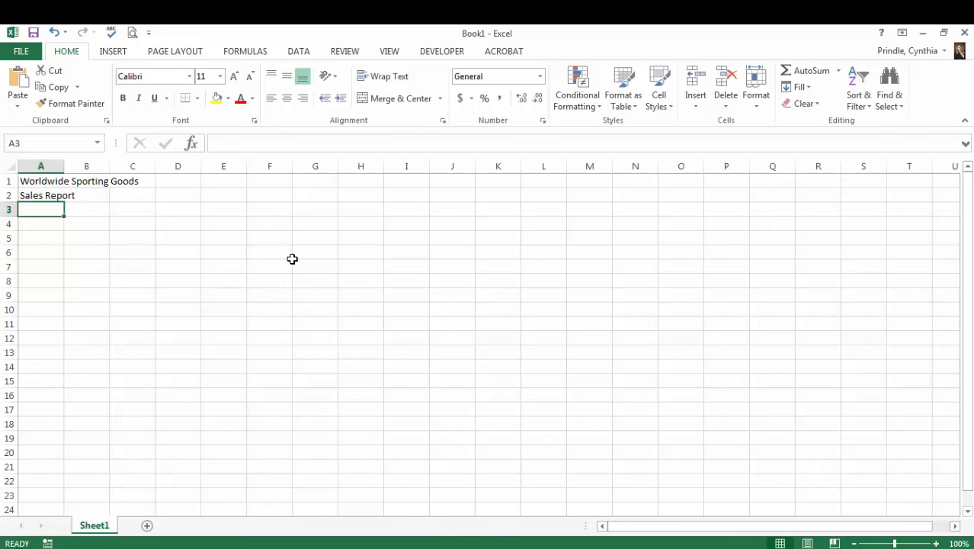
key("Return")
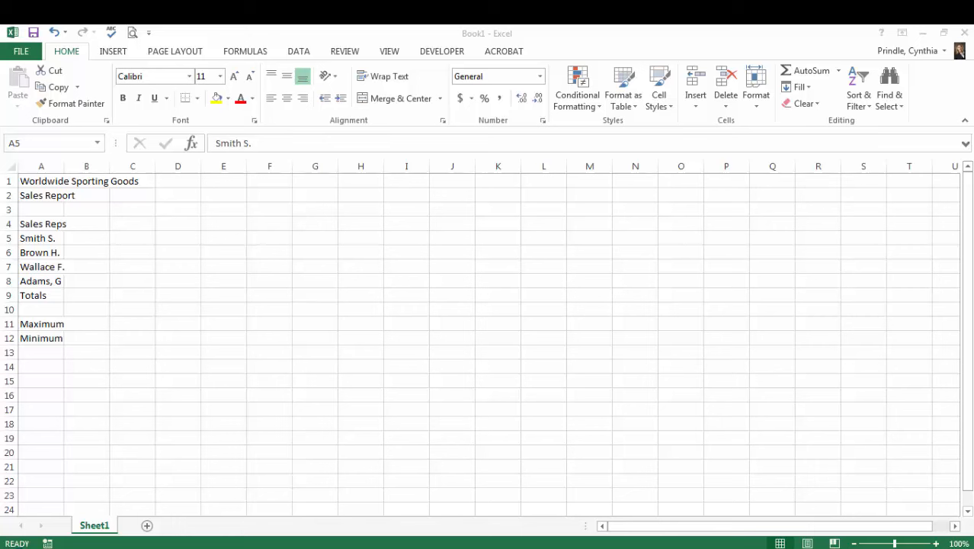
- Enter "Jan" in cell B4 and AutoFill the month headings across to "Mar" in D4
left_click(86, 224)
left_click(83, 224)
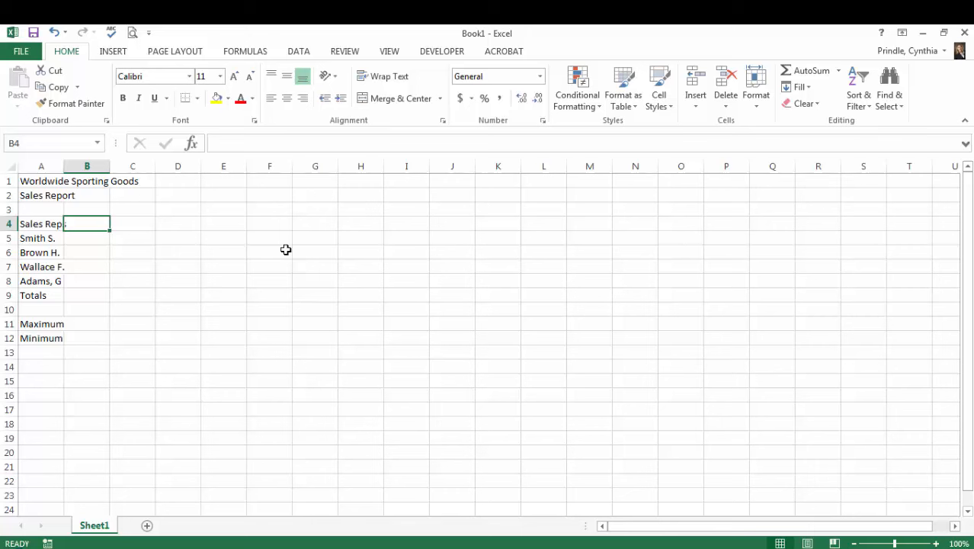
type("Jan")
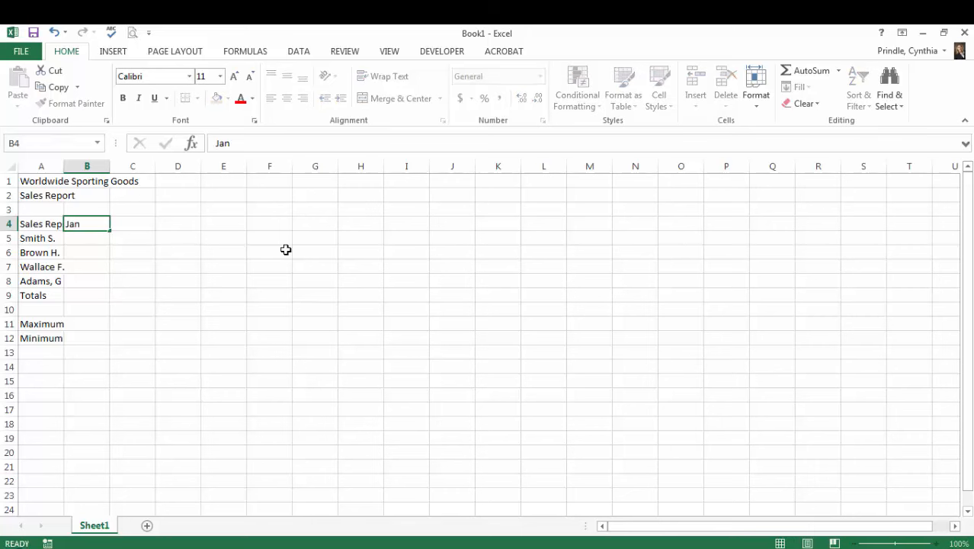
key("Return")
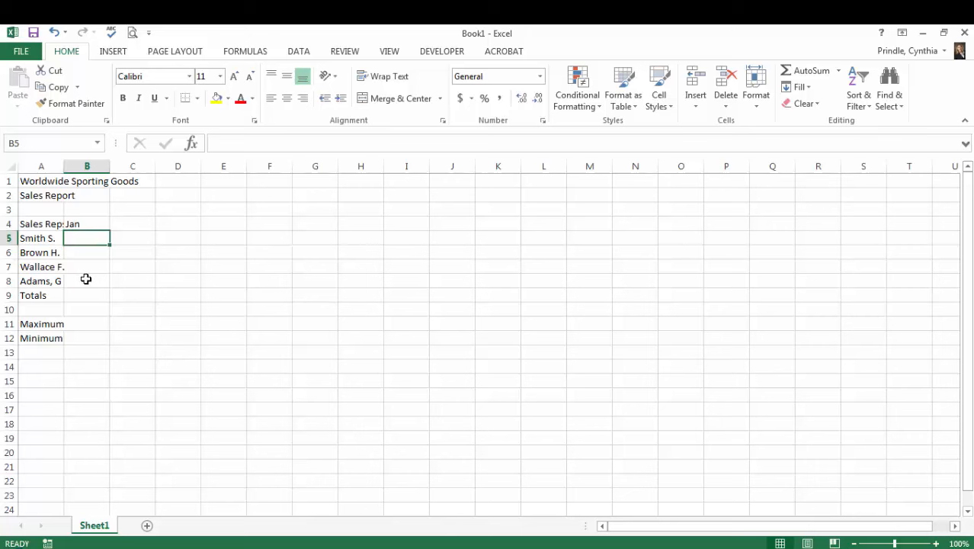
left_click(89, 223)
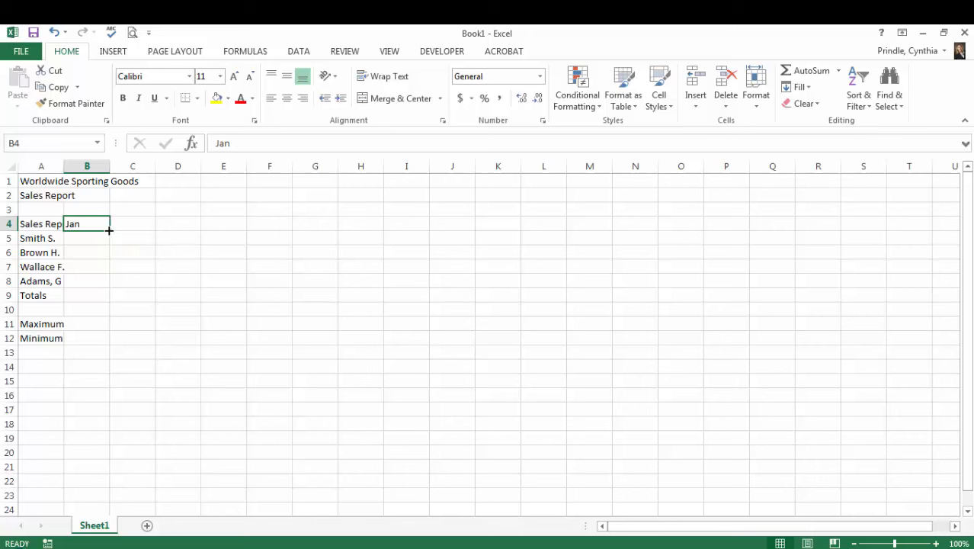
left_click_drag(109, 230, 191, 228)
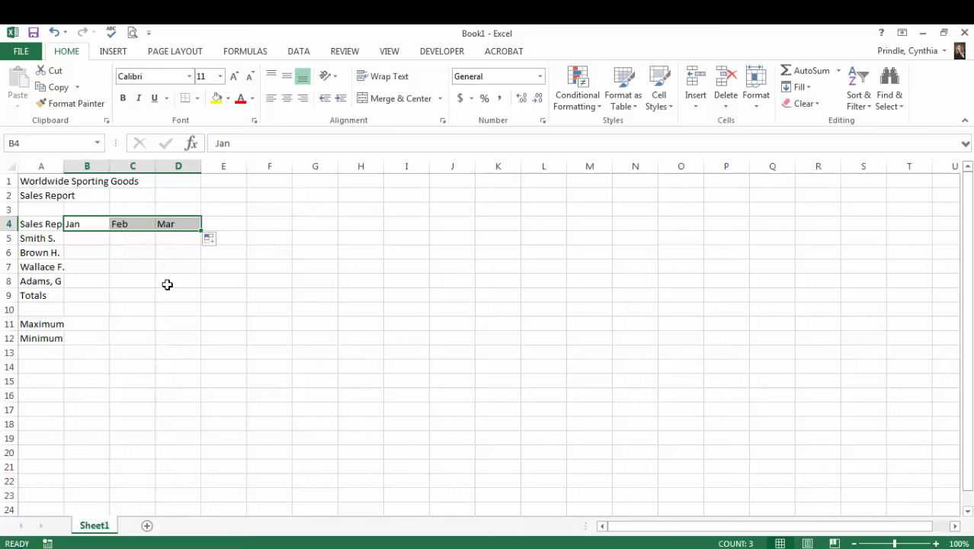
- Enter the column headings "Total Sales", "Expenses", "Net Profit" and "Avg Sales" in cells E4 through H4
left_click(225, 223)
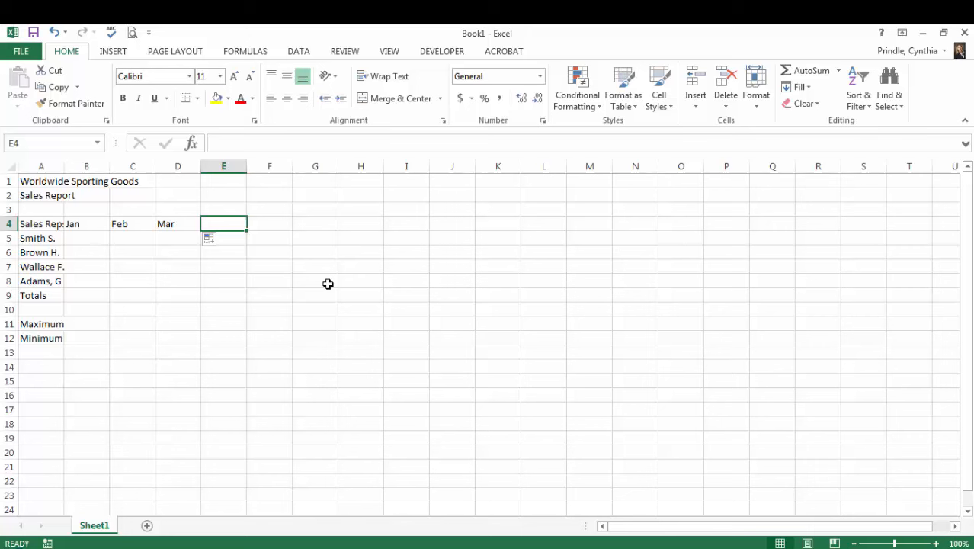
type("Total Sales")
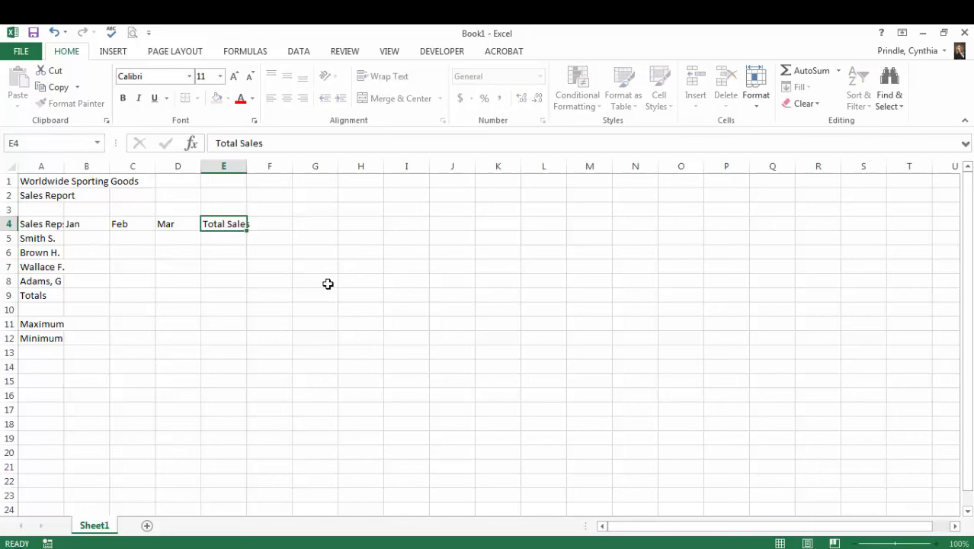
key("Return")
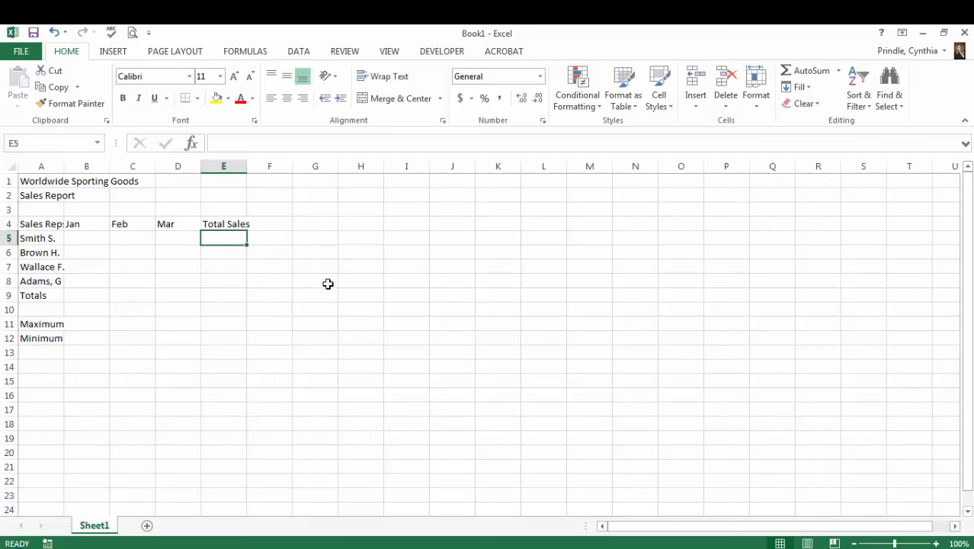
left_click(270, 223)
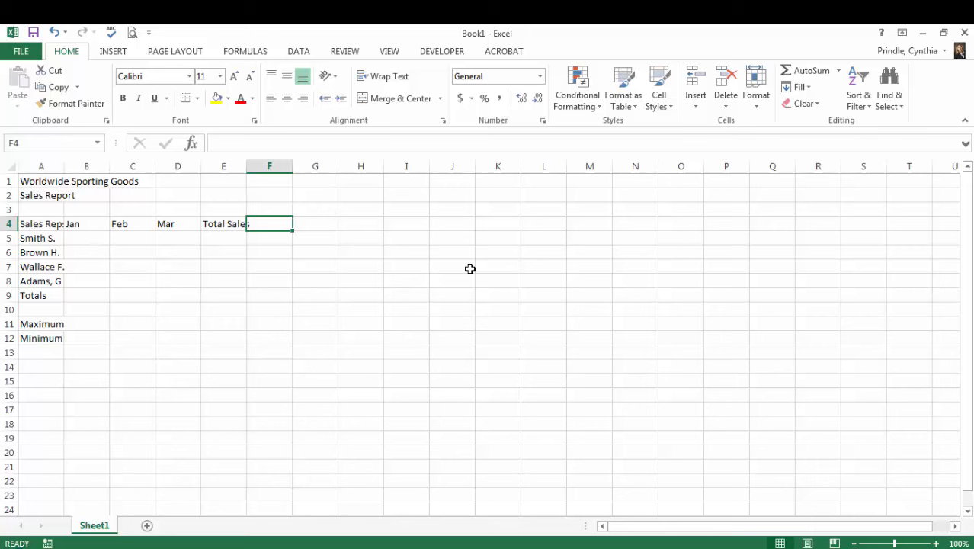
type("Expenses")
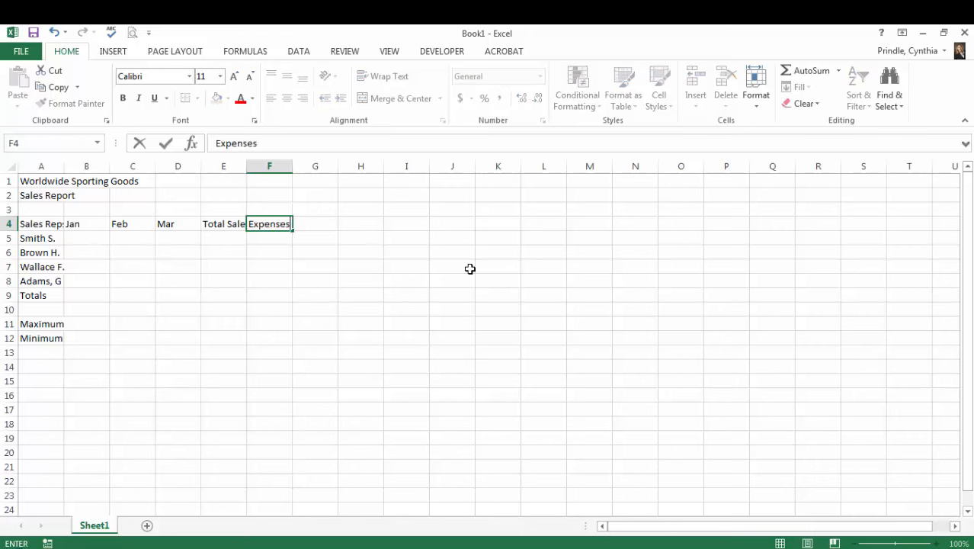
key("Tab")
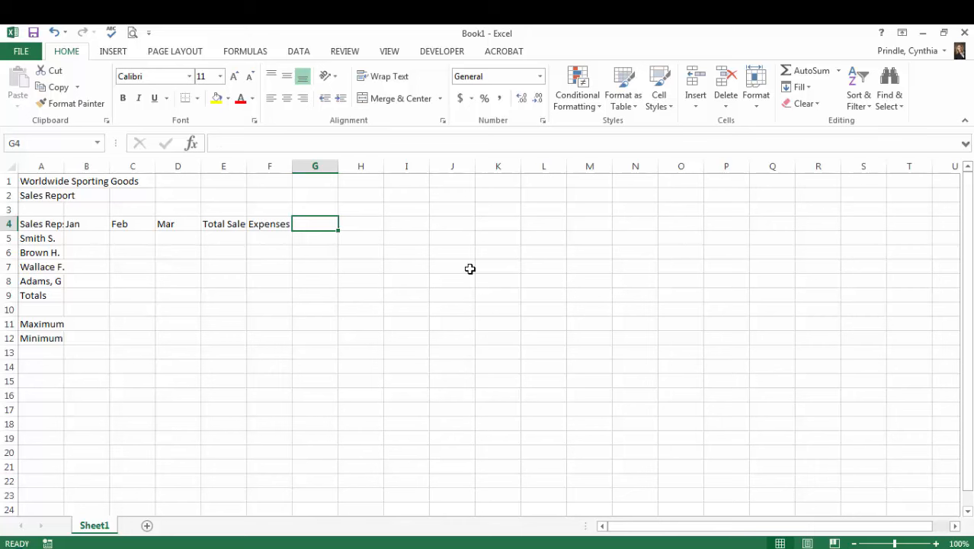
type("Net Profi")
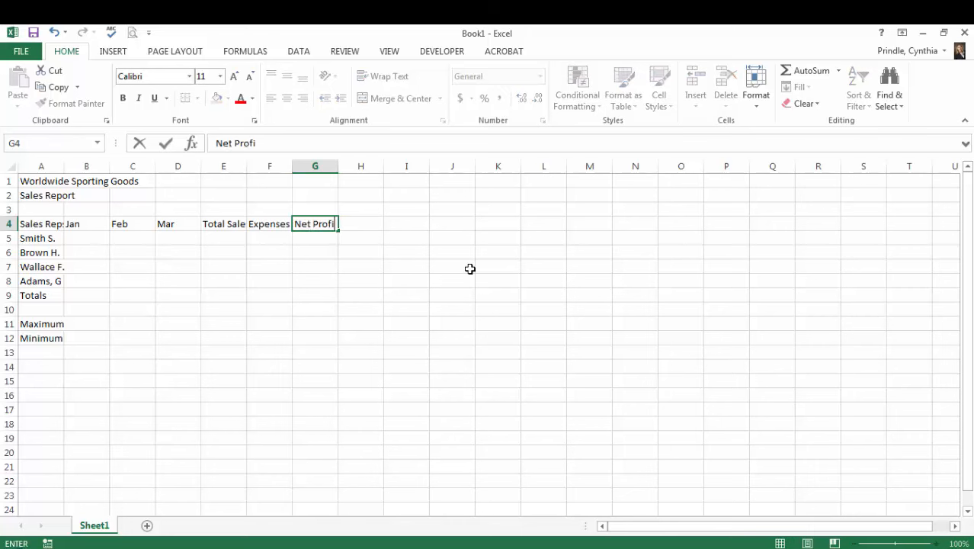
type("t")
key("Tab")
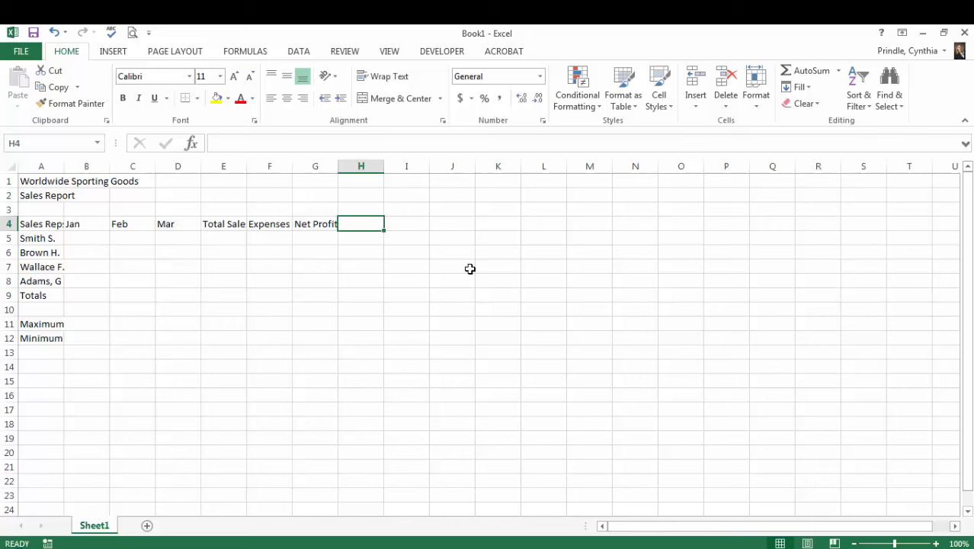
type("A")
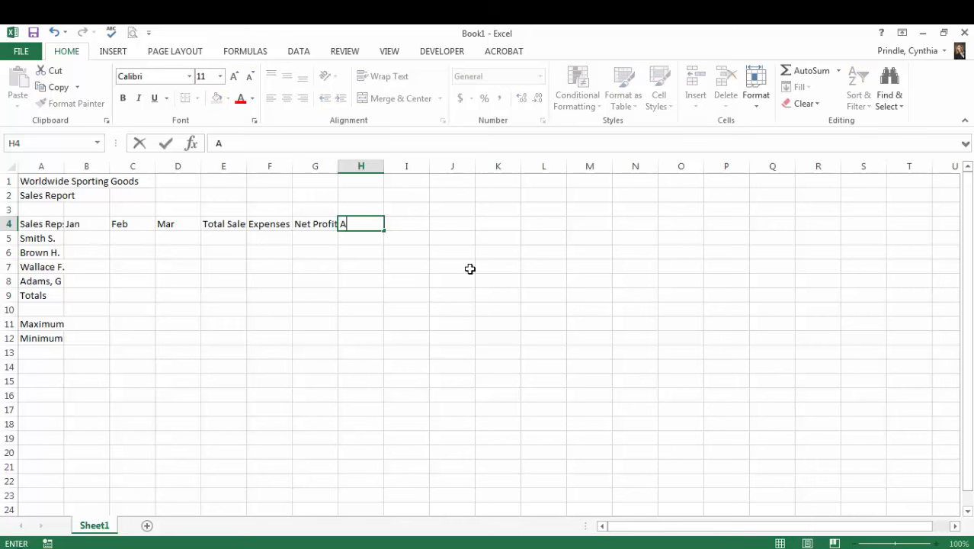
type("vg Sales")
key("Tab")
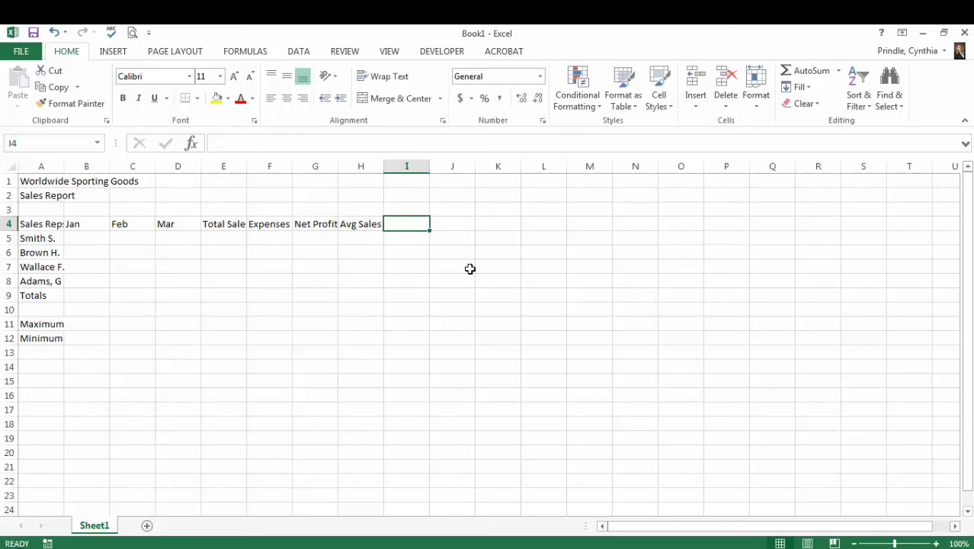
- Enter the heading "Commissions" in cell J4, leaving column I blank
key("Right")
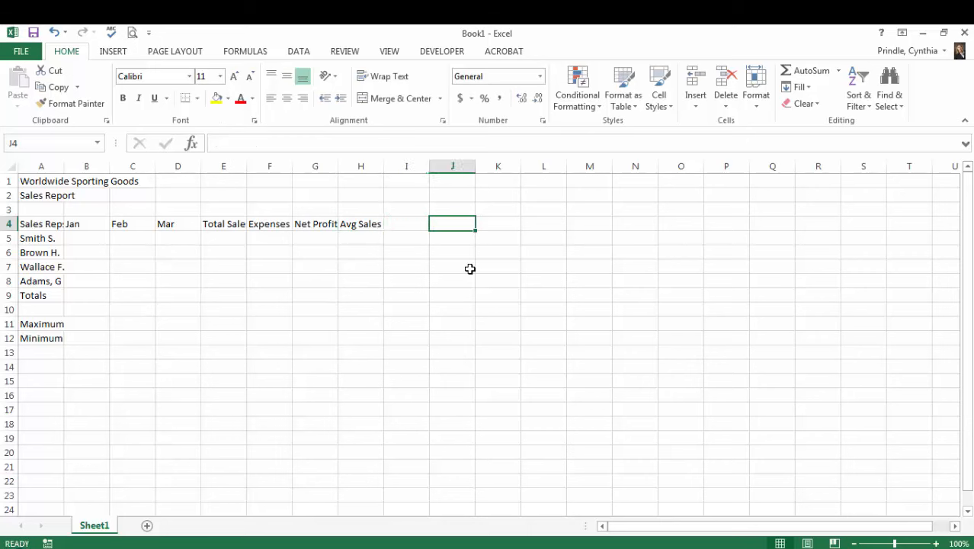
type("Com")
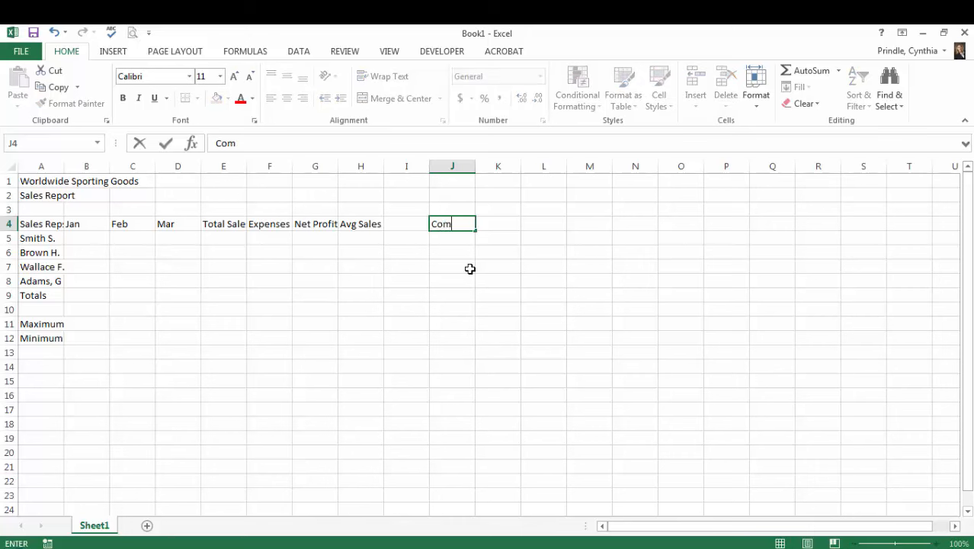
type("missions")
key("Return")
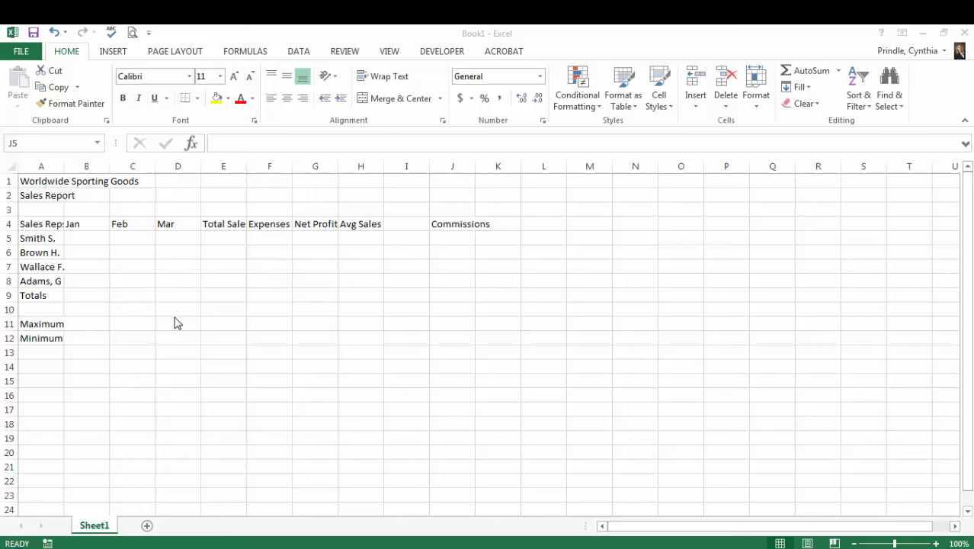
- Enter the January sales figures 1819.33, 1704.32, 2009.9 and 1958.33 in cells B5 through B8
double_click(81, 237)
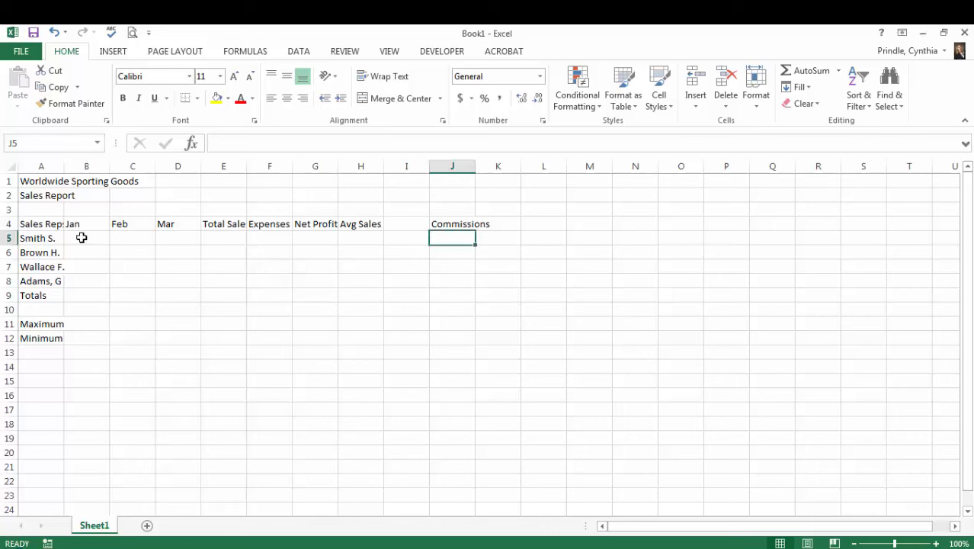
left_click(79, 240)
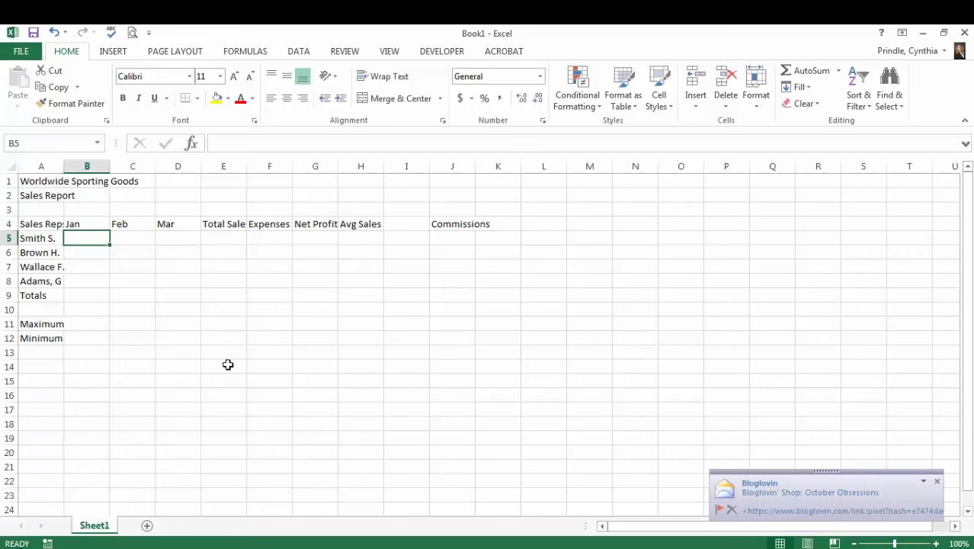
type("18")
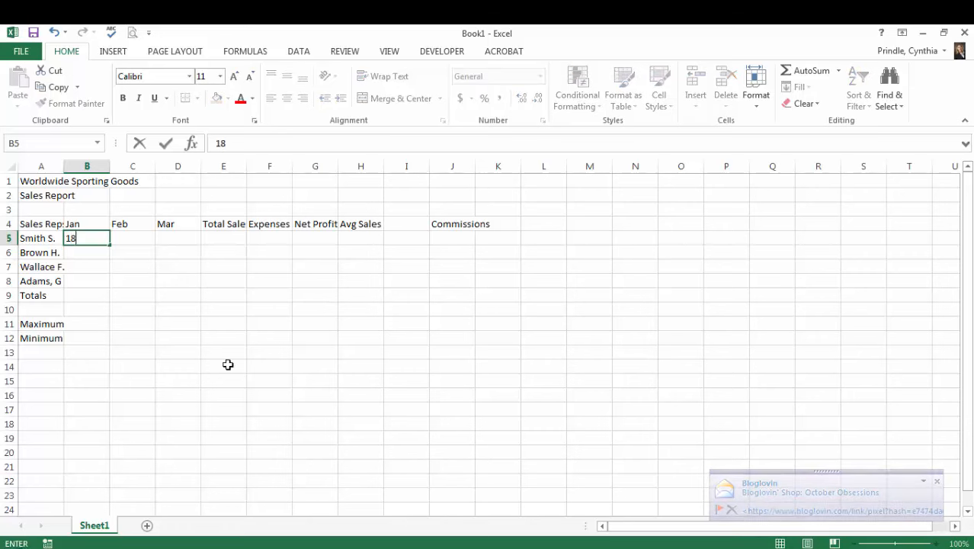
type("19.33")
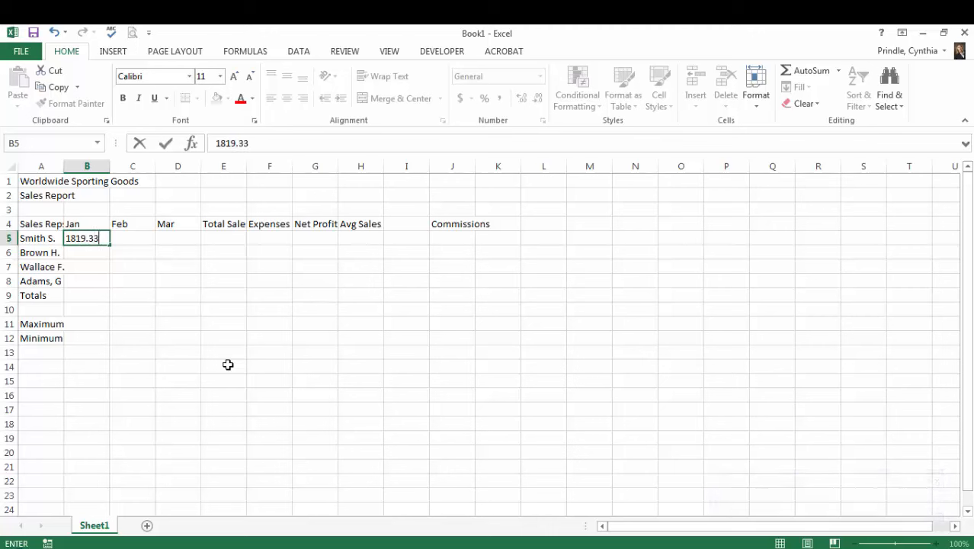
key("Return")
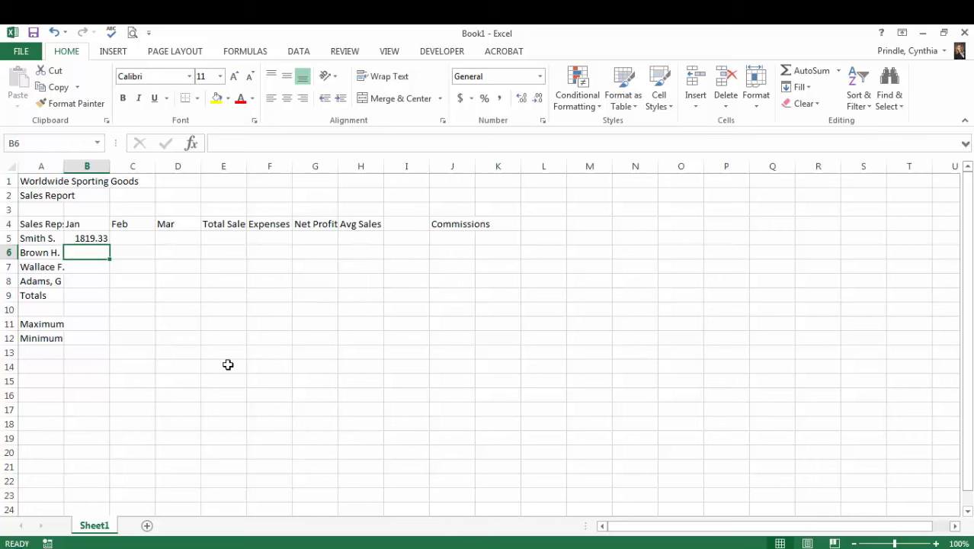
type("17")
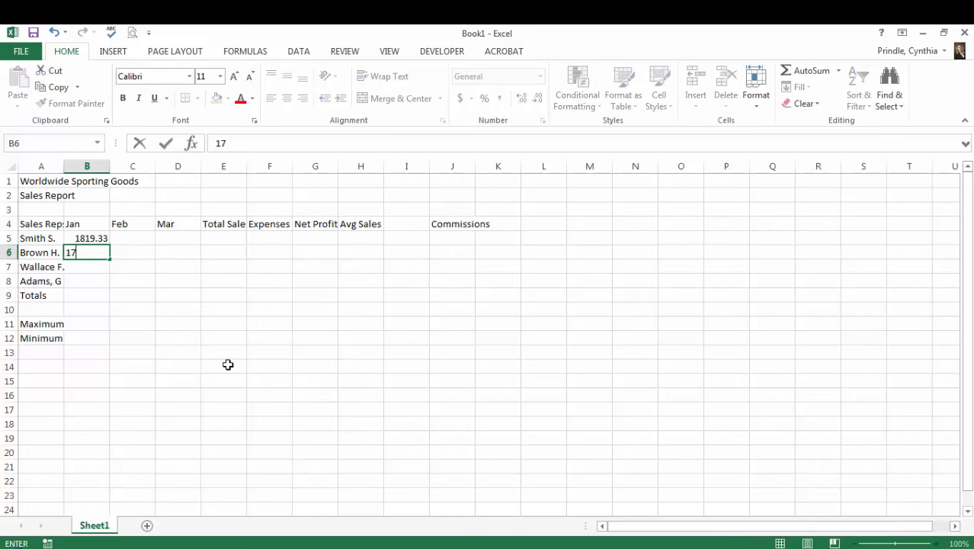
type("04.32")
key("Return")
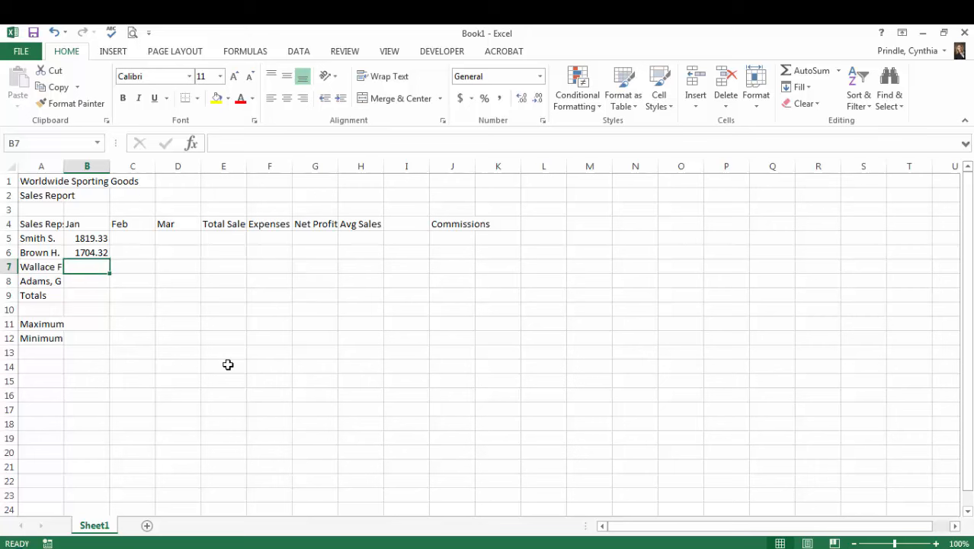
type("2009.9")
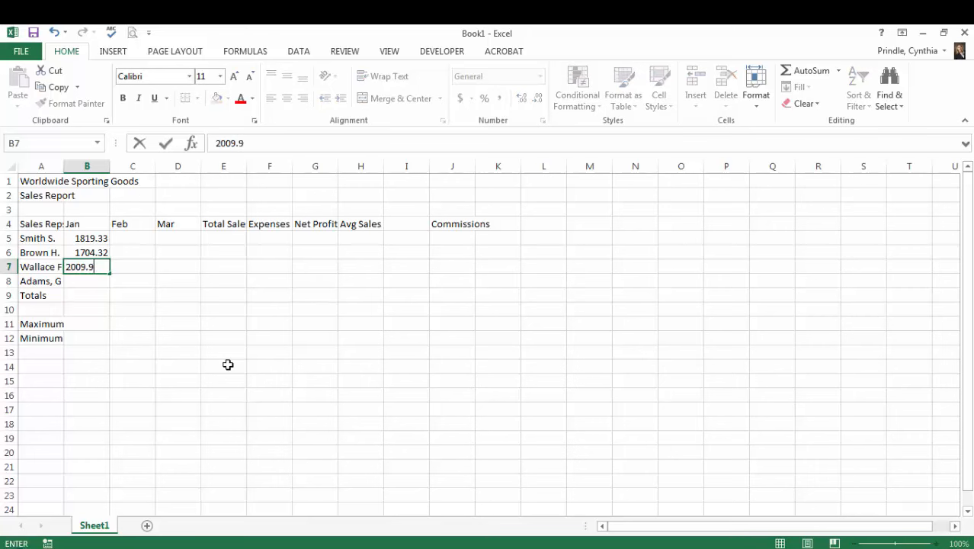
key("Return")
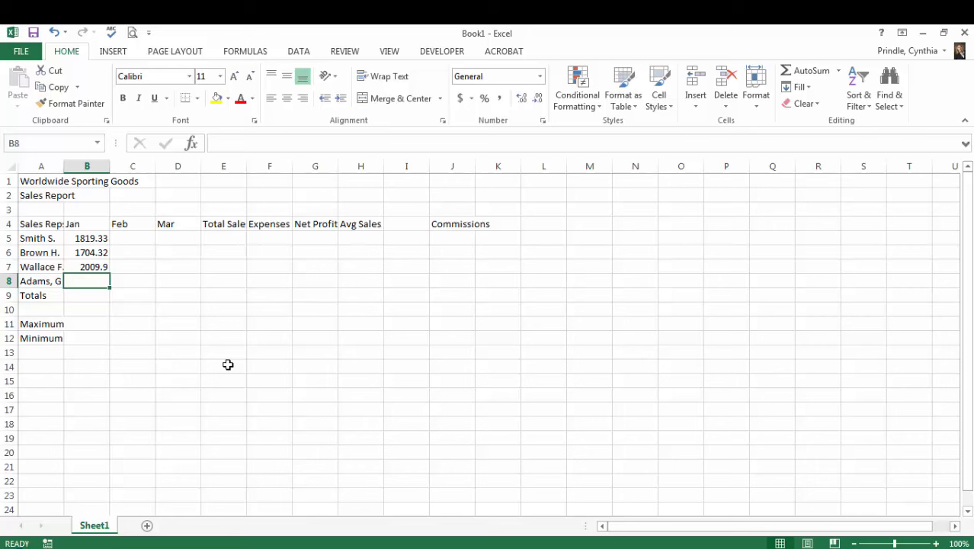
type("1958")
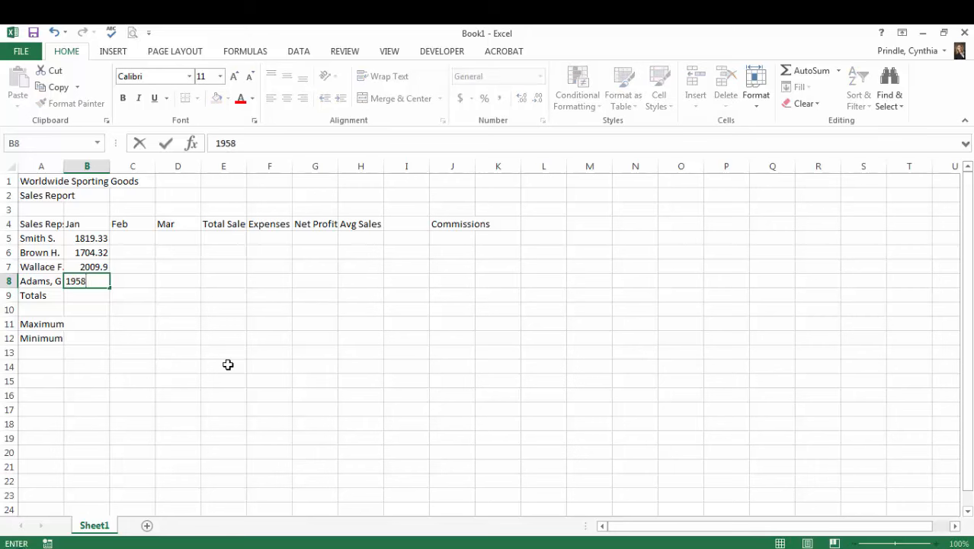
type(".33")
key("ctrl+Return")
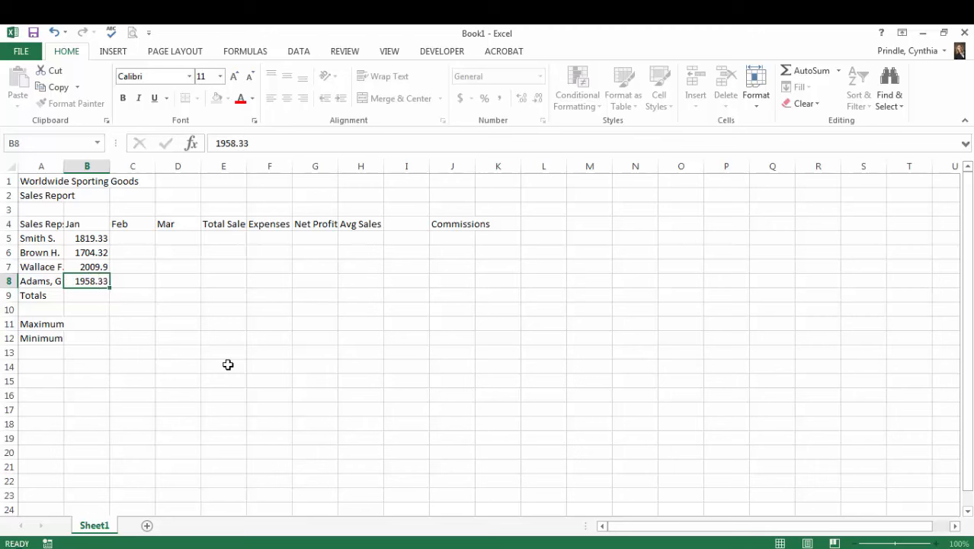
key("Tab")
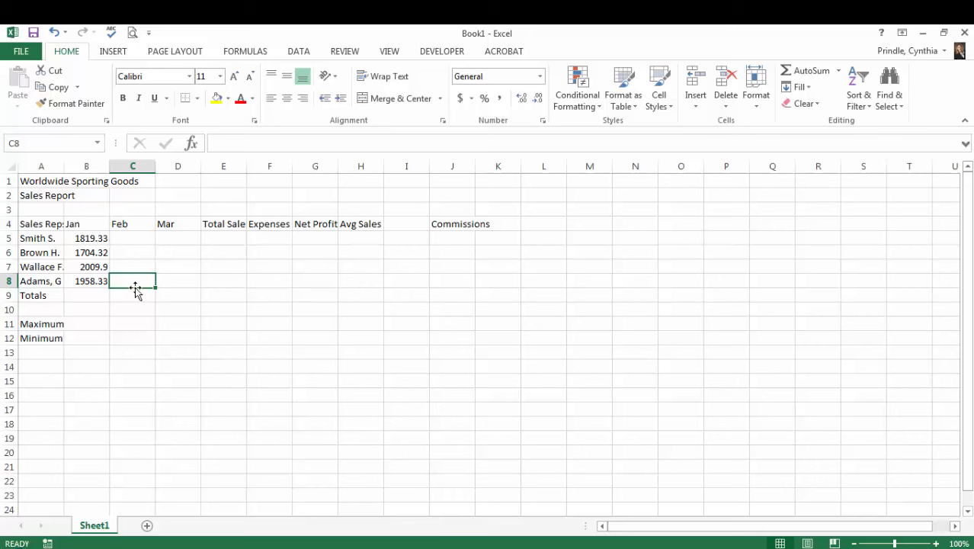
- Enter the February sales figures 1766.55, 1809.2, 2195.66 and 1725.55 in cells C5 through C8
left_click(131, 241)
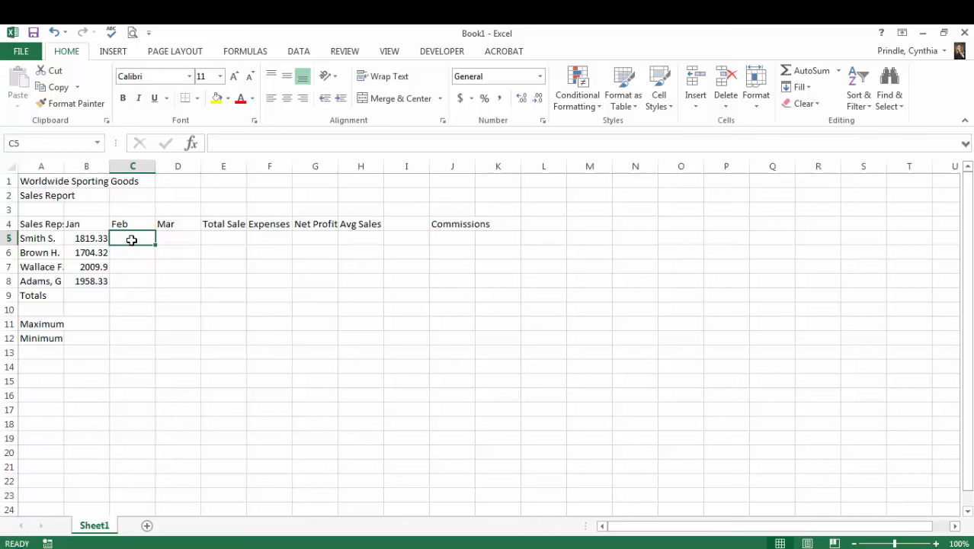
type("1")
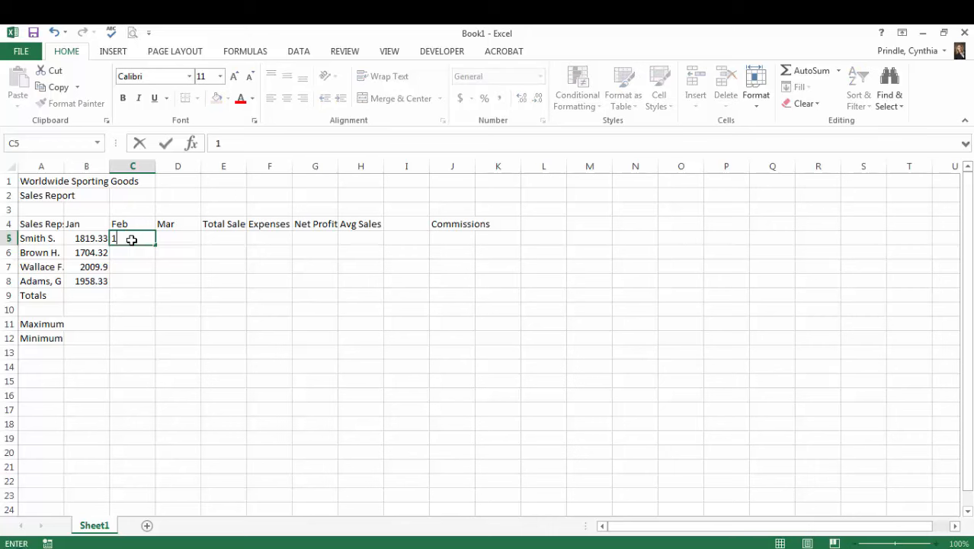
type("766.55")
key("Return")
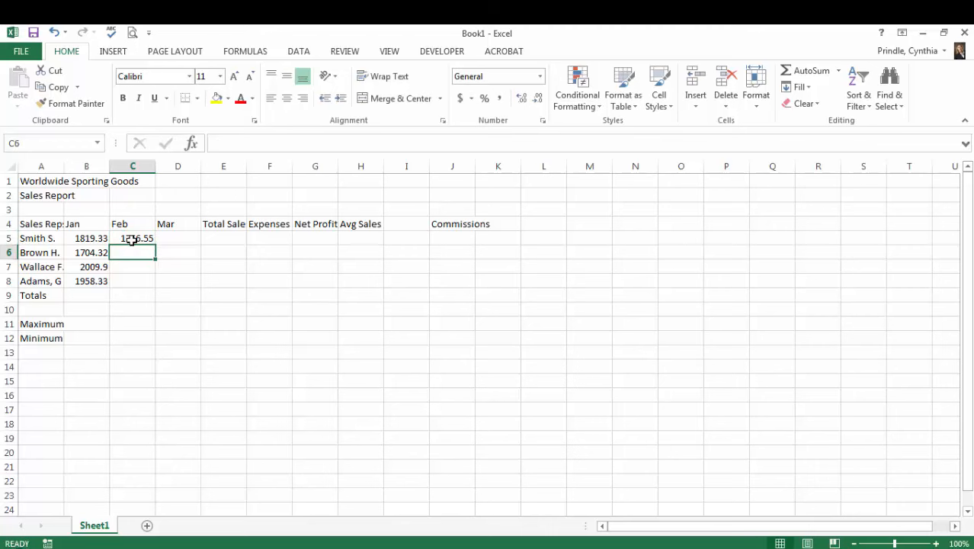
type("180")
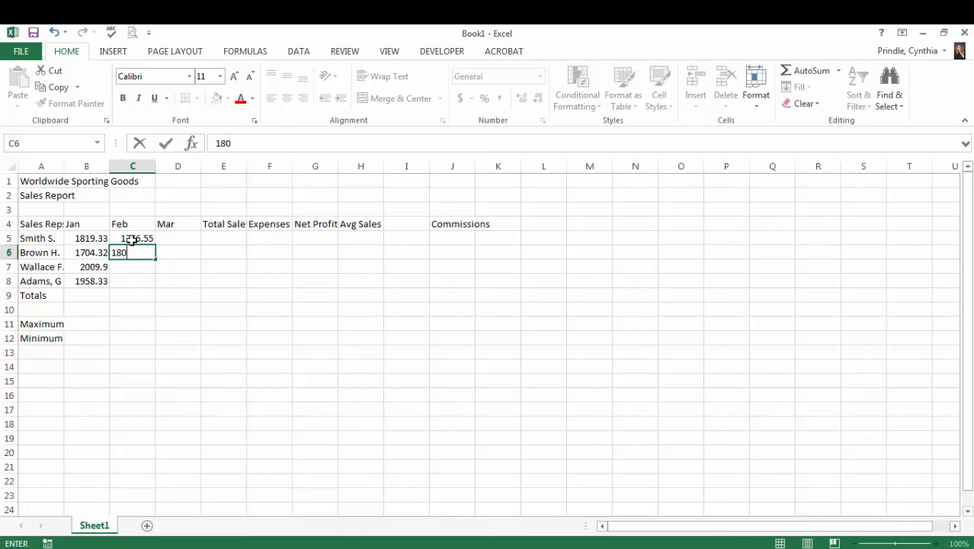
type("9.2")
key("Return")
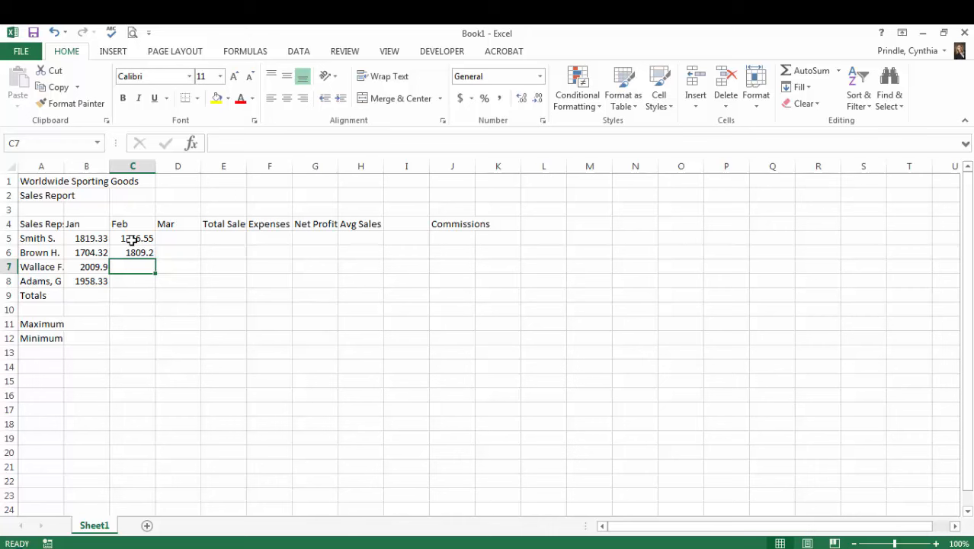
type("2195.")
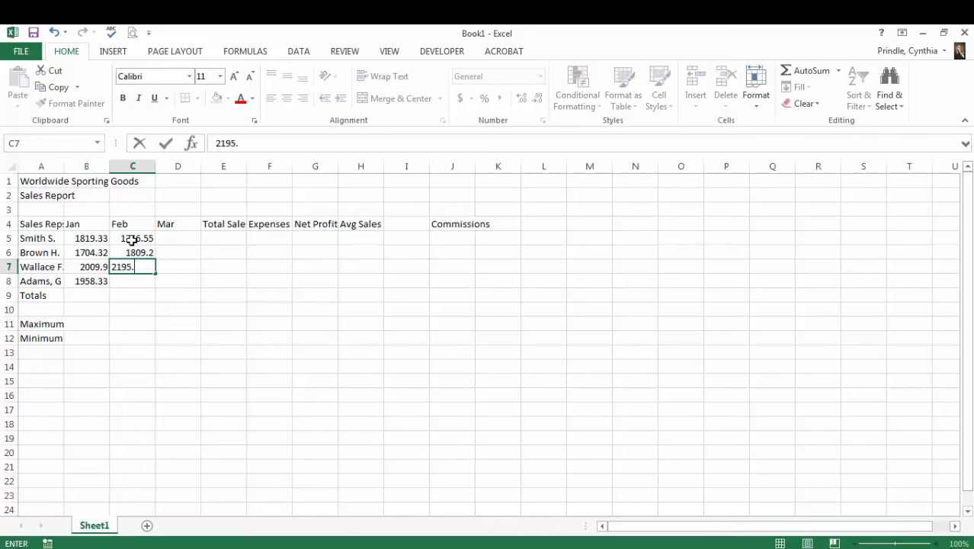
type("66")
key("Return")
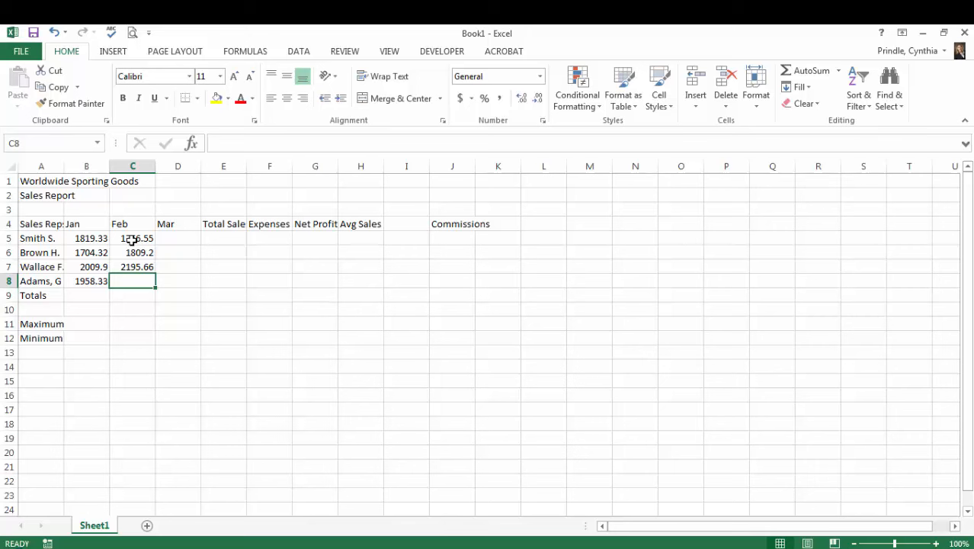
type("1725.55")
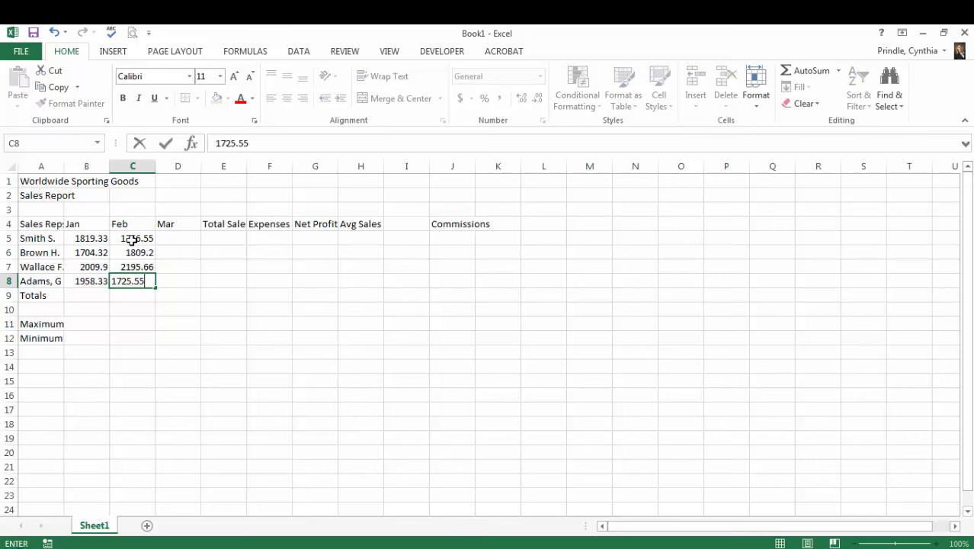
- Enter the March sales figures 1942.23, 1651.1, 2164.44 and 1971.33 in cells D5 through D8
left_click(167, 240)
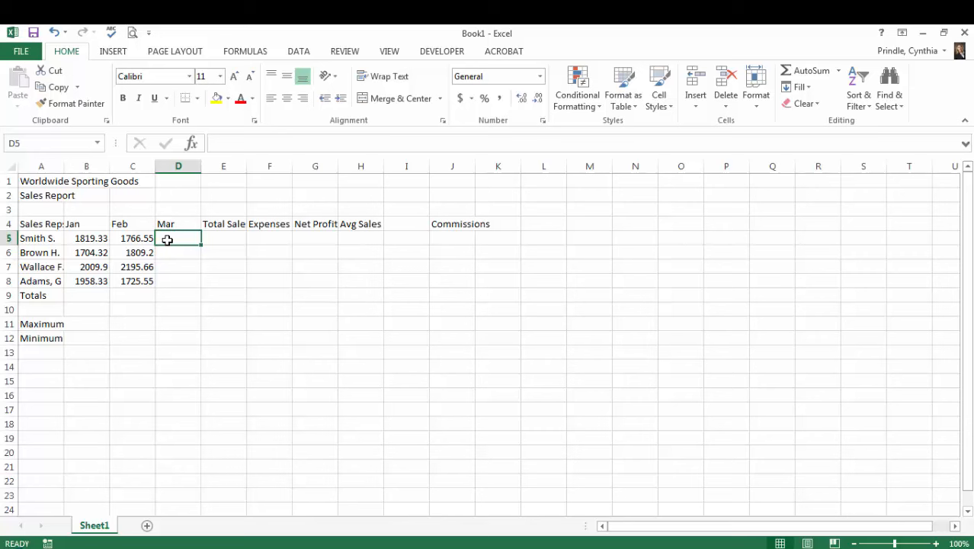
type("1942.23")
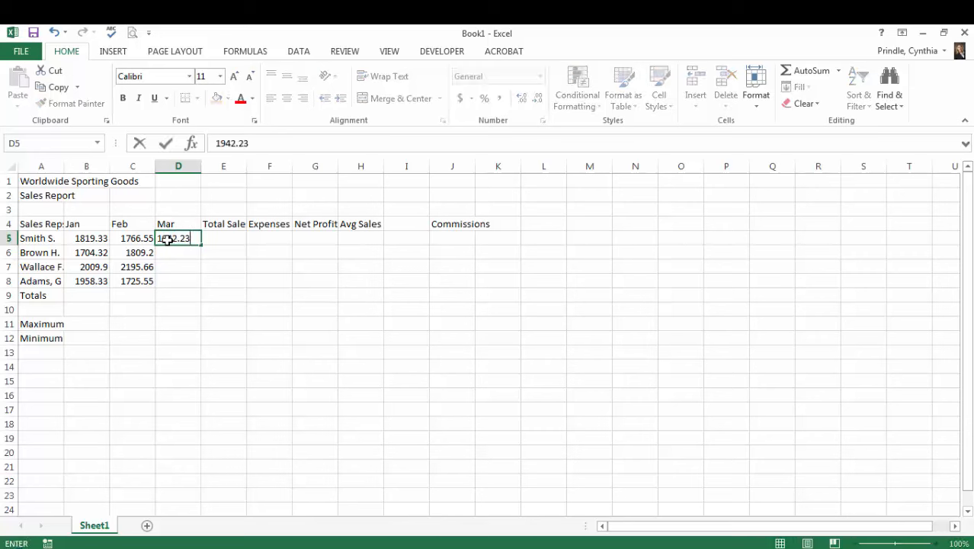
key("Return")
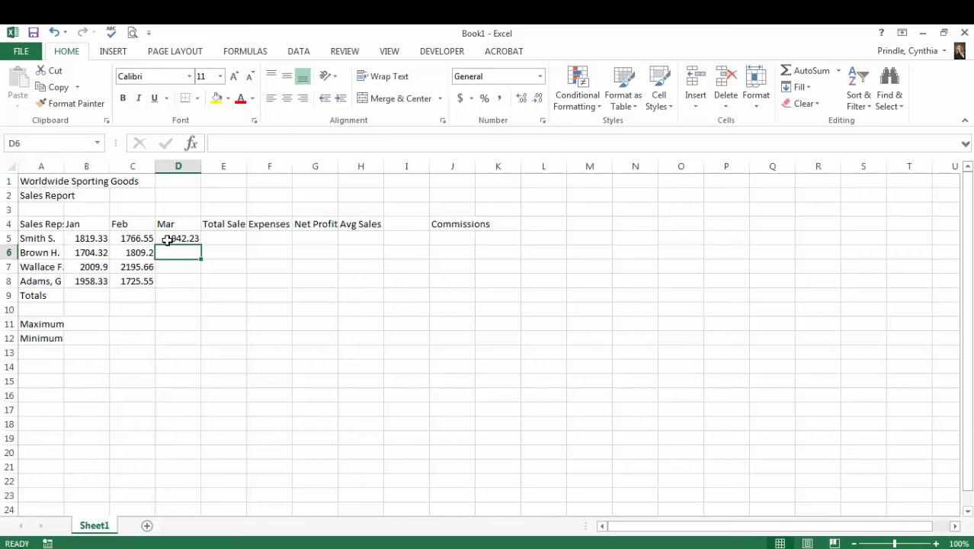
type("1651.1")
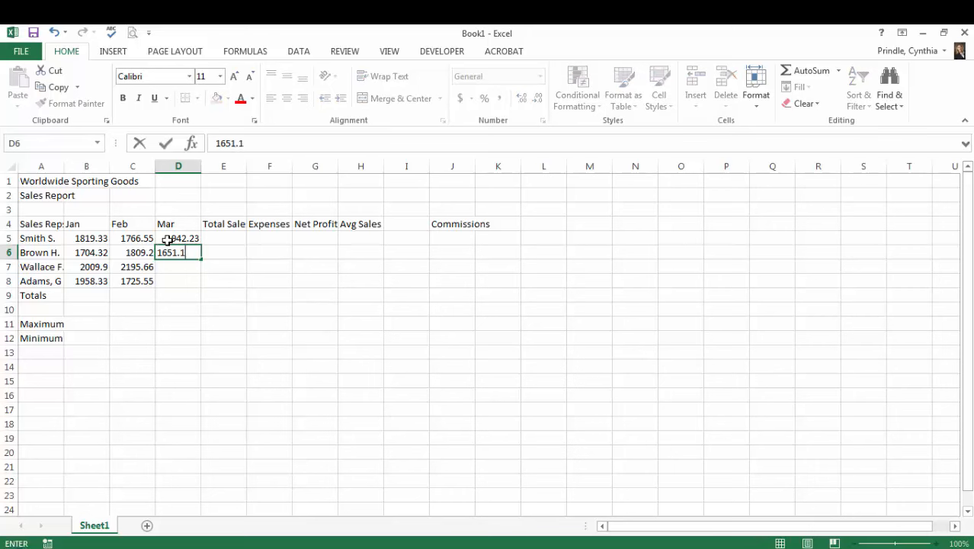
key("Return")
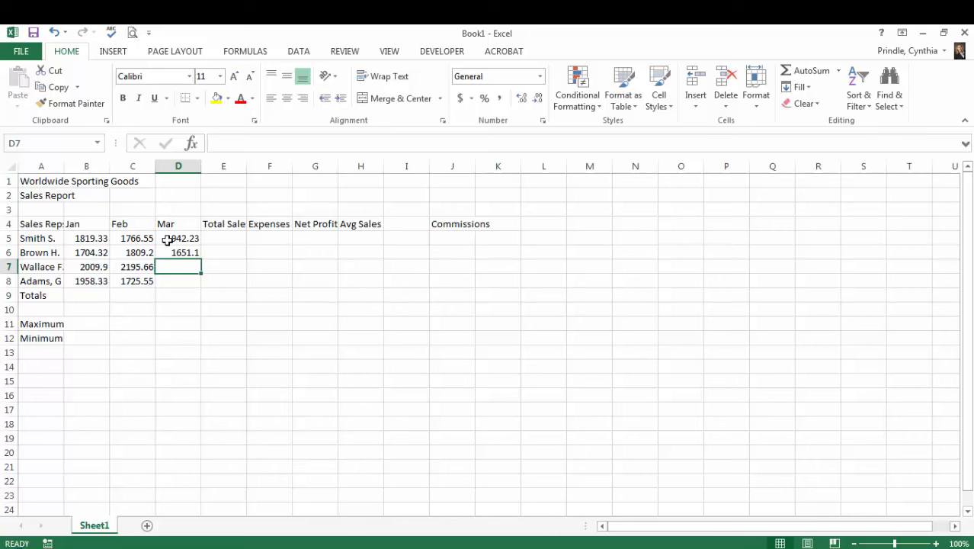
type("2164.44")
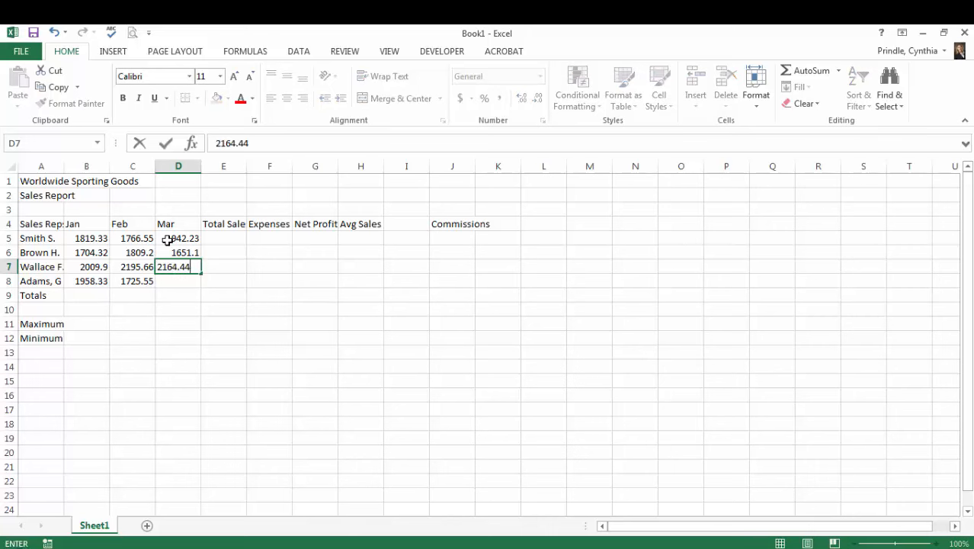
key("Return")
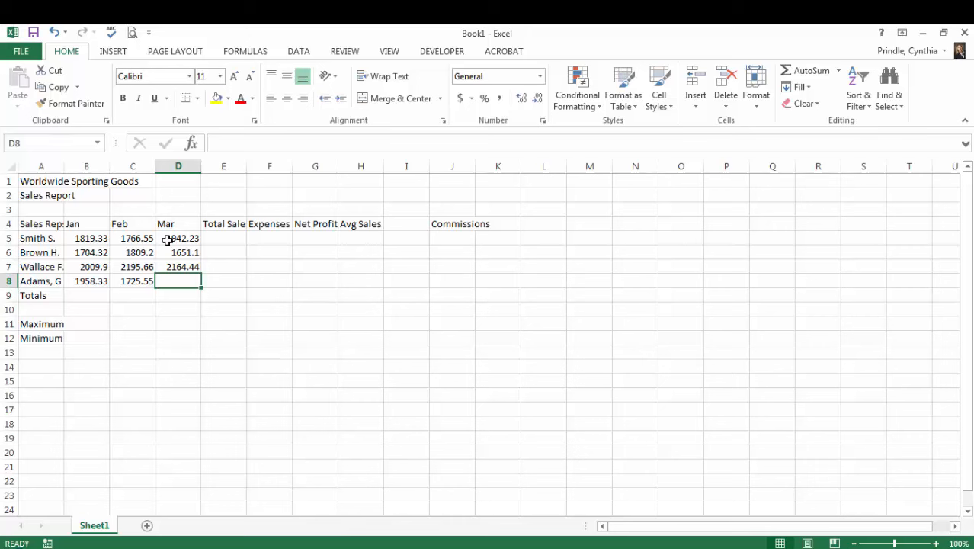
type("1")
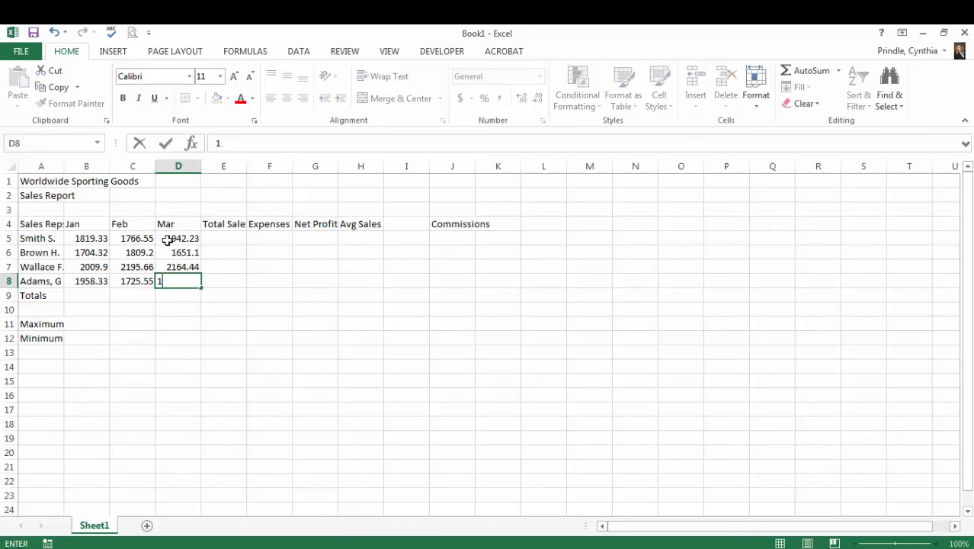
type("971.33")
key("Return")
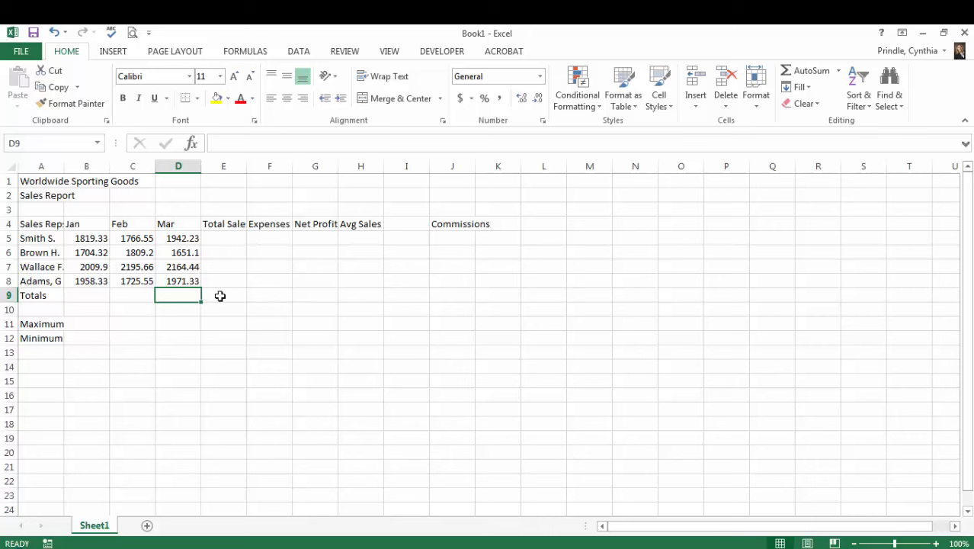
- Enter the expense figures 1241.01, 1660.55, 1246.06 and 1346.55 in cells F5 through F8
left_click(272, 239)
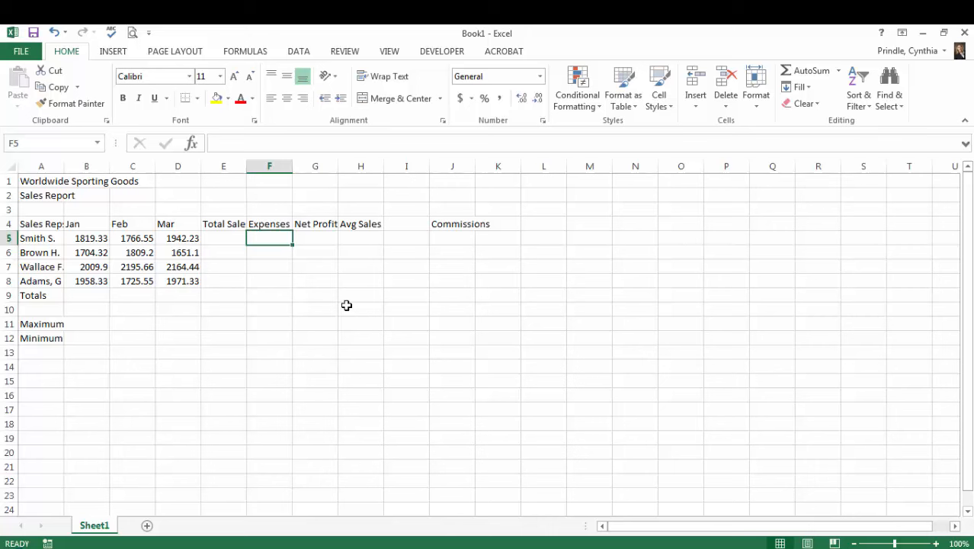
type("1241.0")
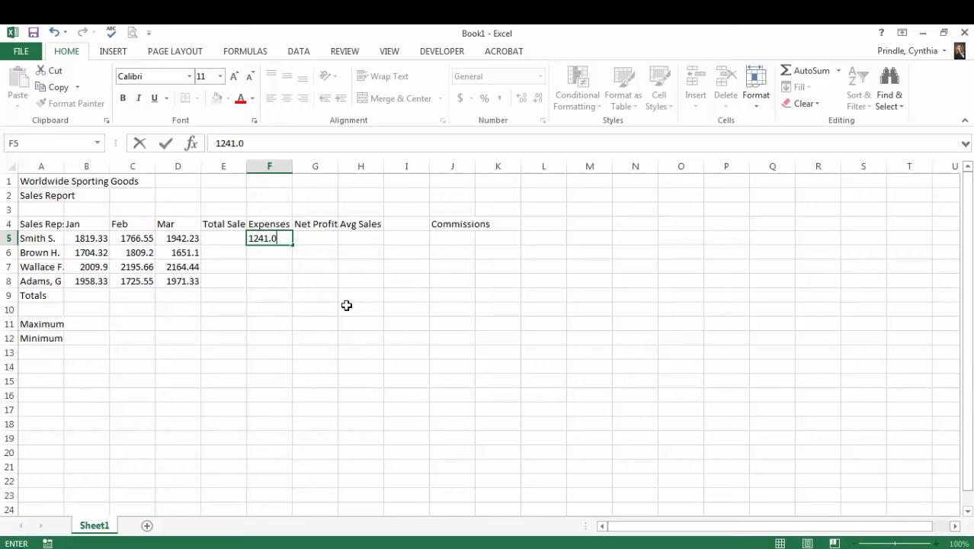
type("1")
key("Return")
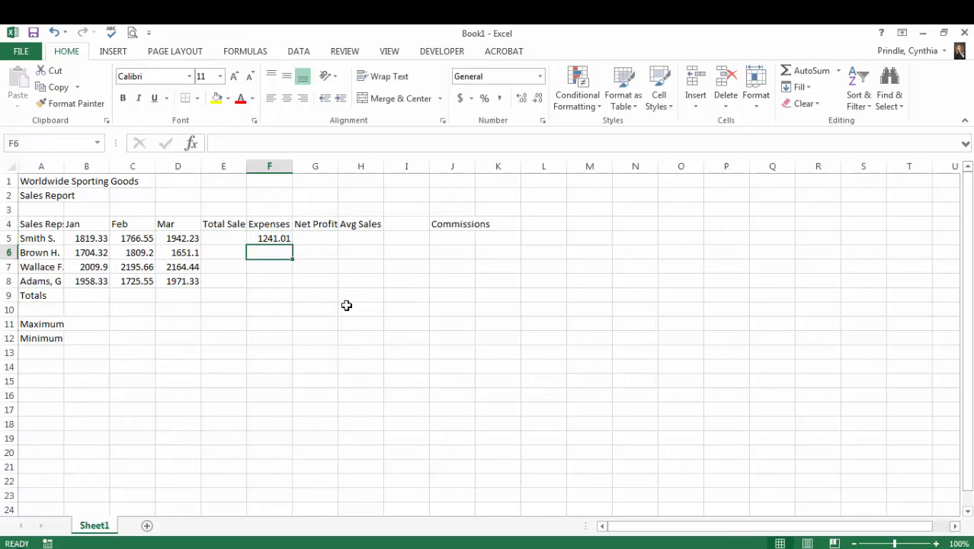
type("1660.55")
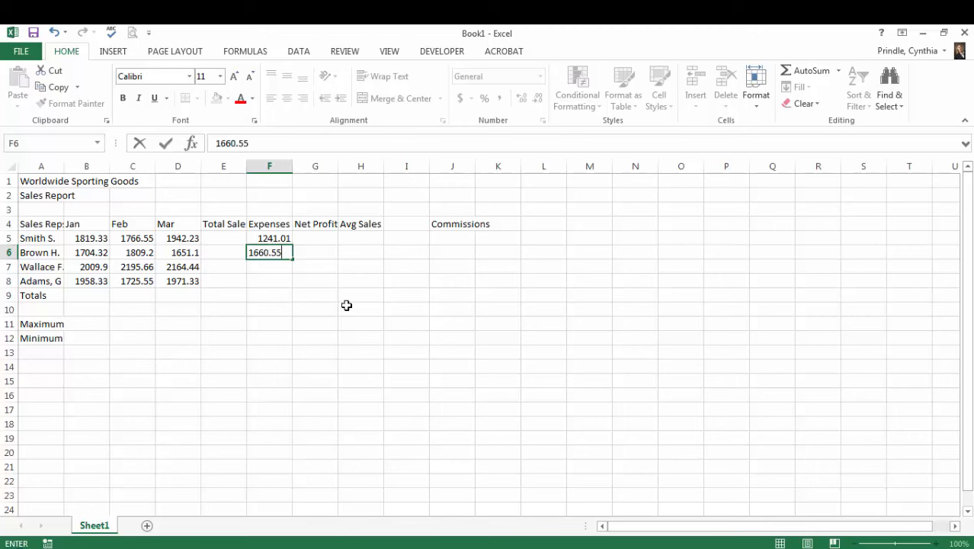
key("Return")
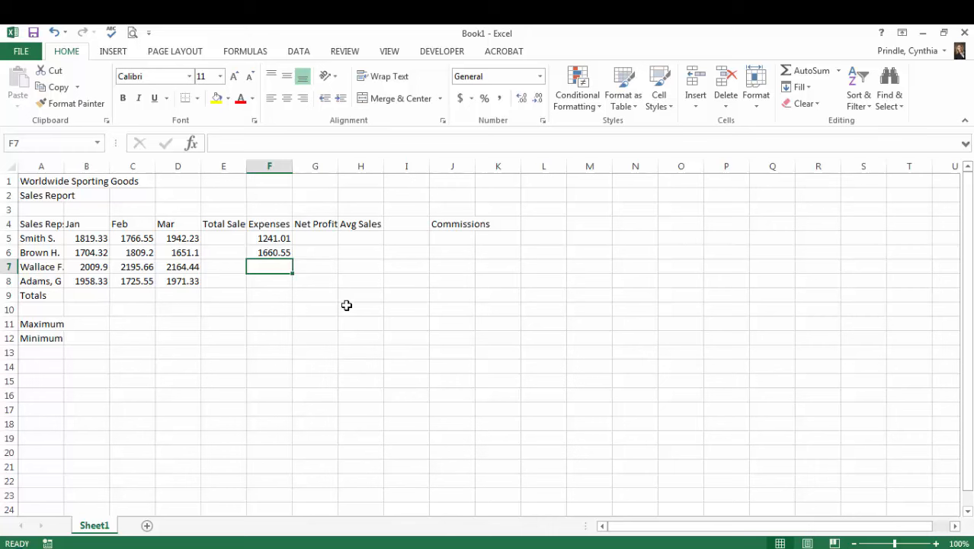
type("12")
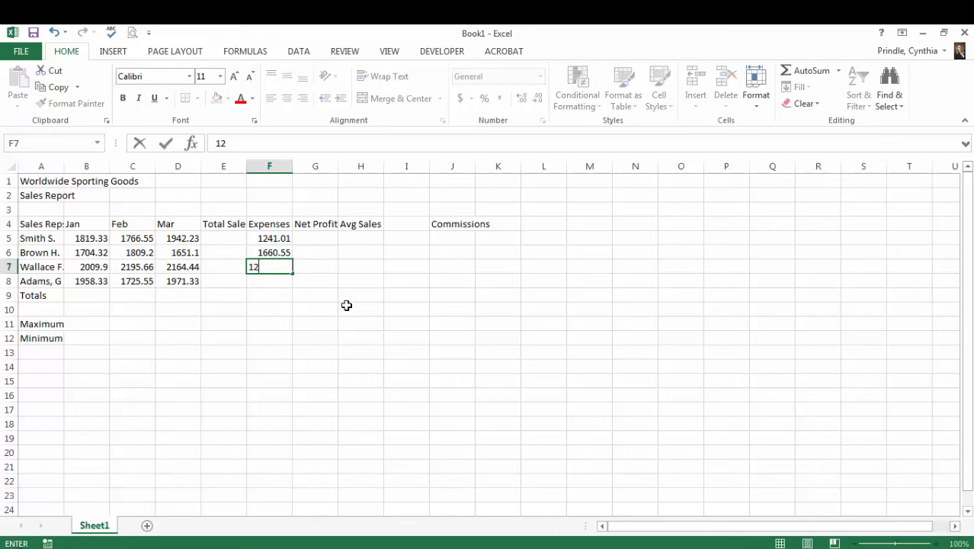
type("46.06")
key("Return")
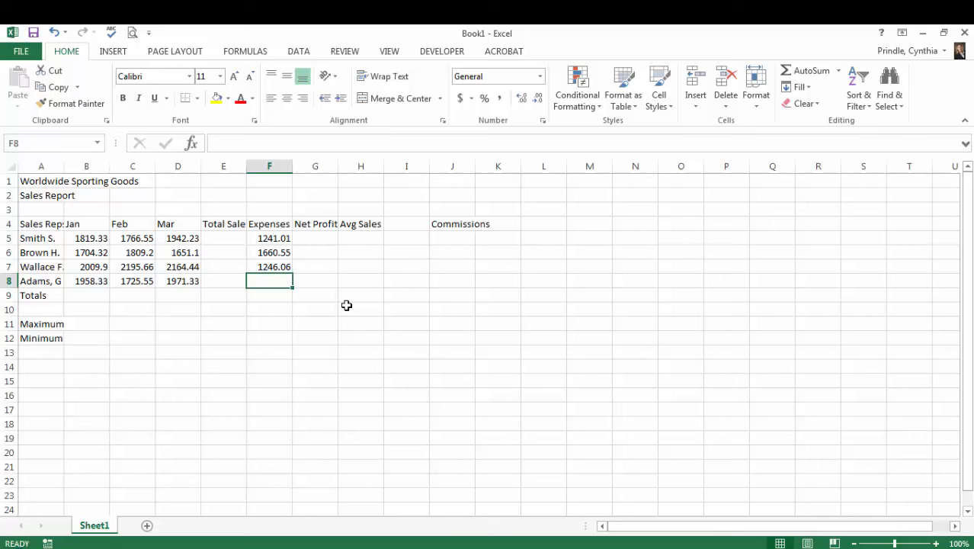
type("1346.55")
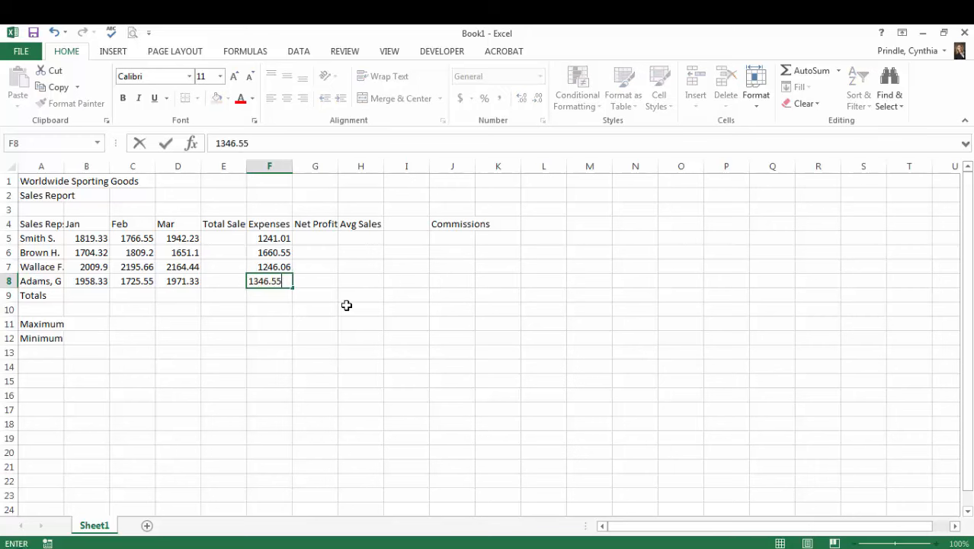
key("Return")
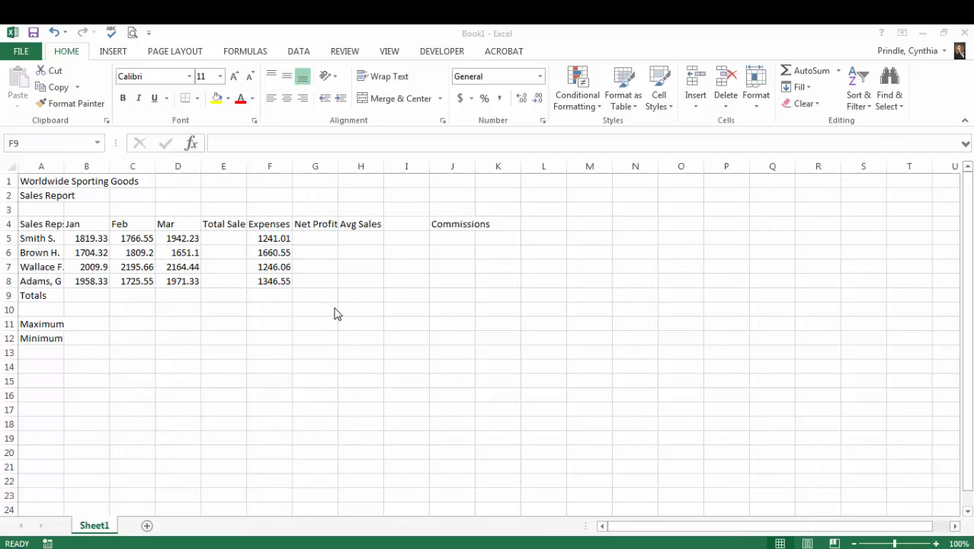
- Total the first sales rep's January to March sales in cell E5 with AutoSum over B5:D5
left_click(223, 238)
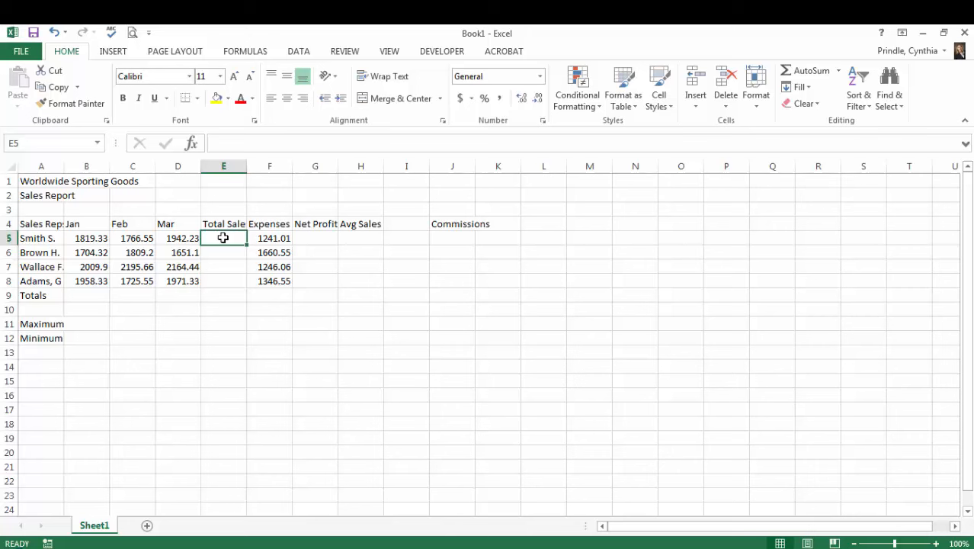
left_click(810, 74)
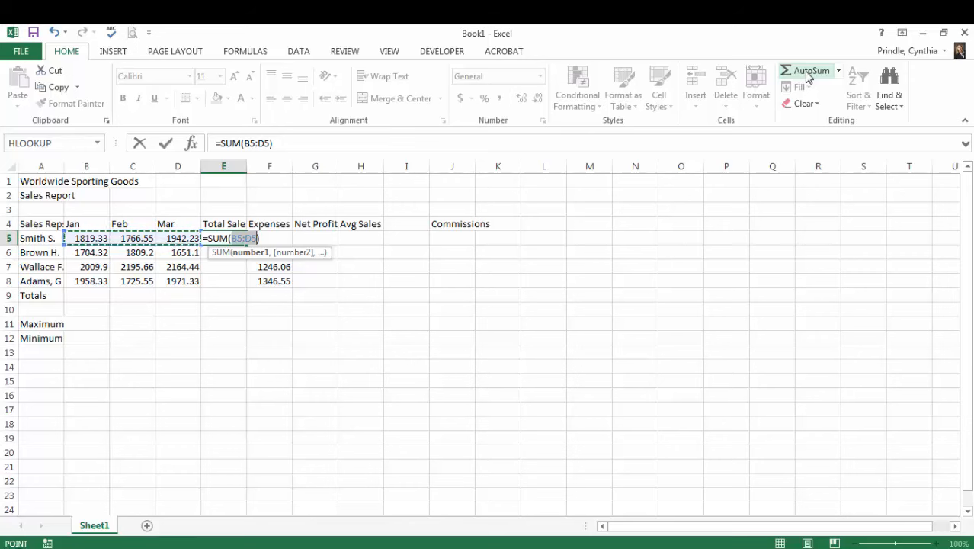
key("Return")
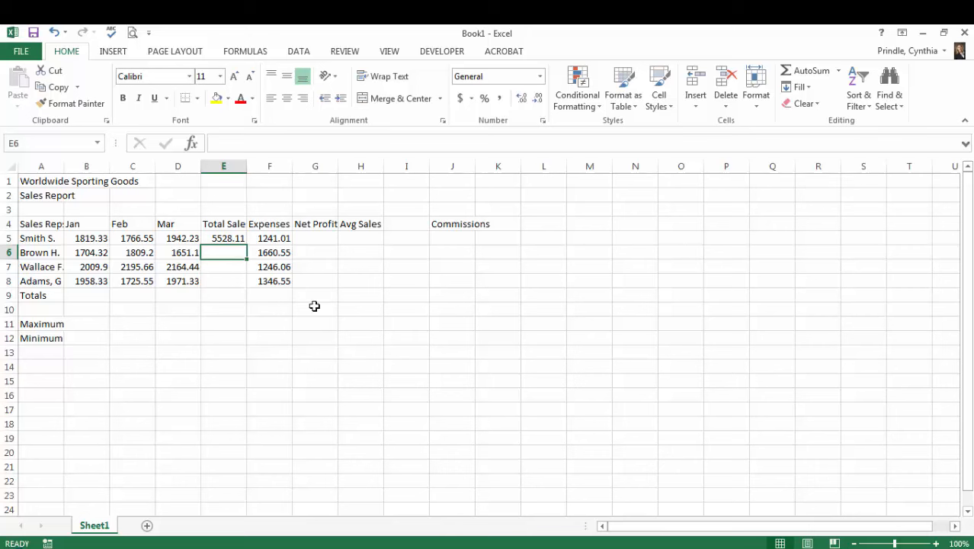
- Write a SUM formula over B6:D6 directly in cell E6, picking SUM from the function suggestions
type("=")
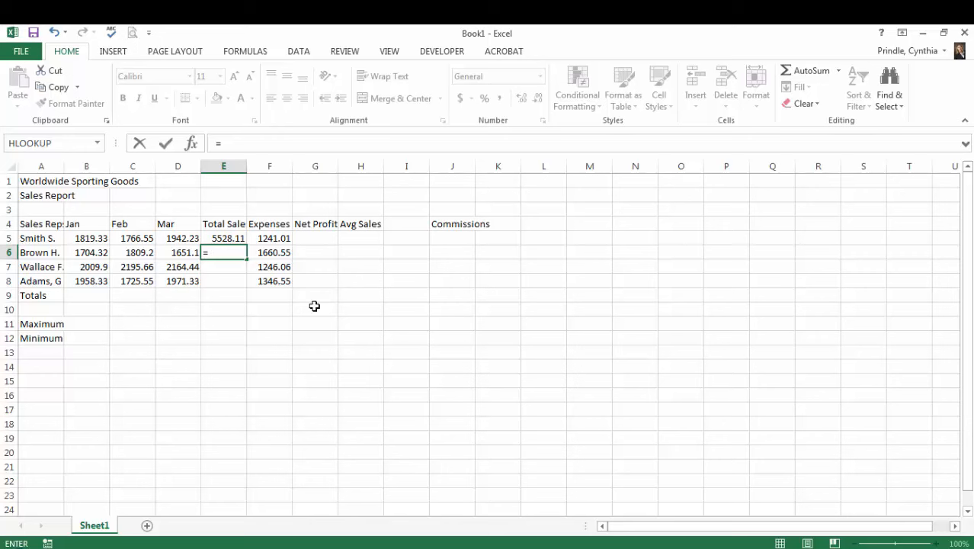
type("su")
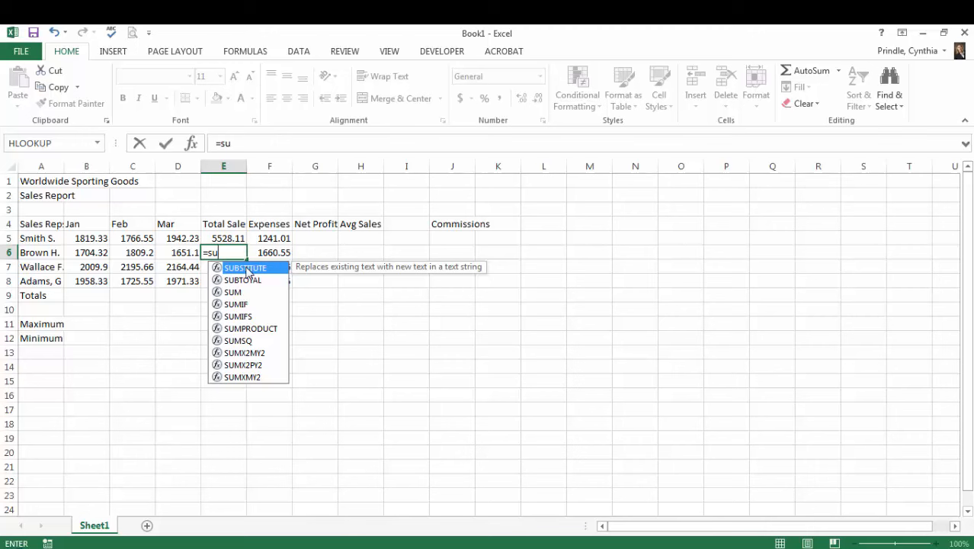
left_click(238, 294)
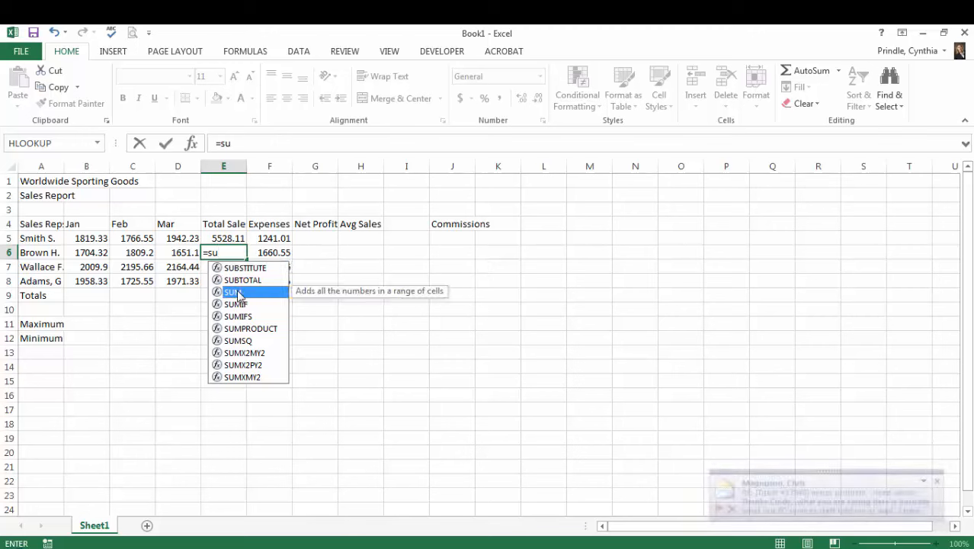
double_click(238, 293)
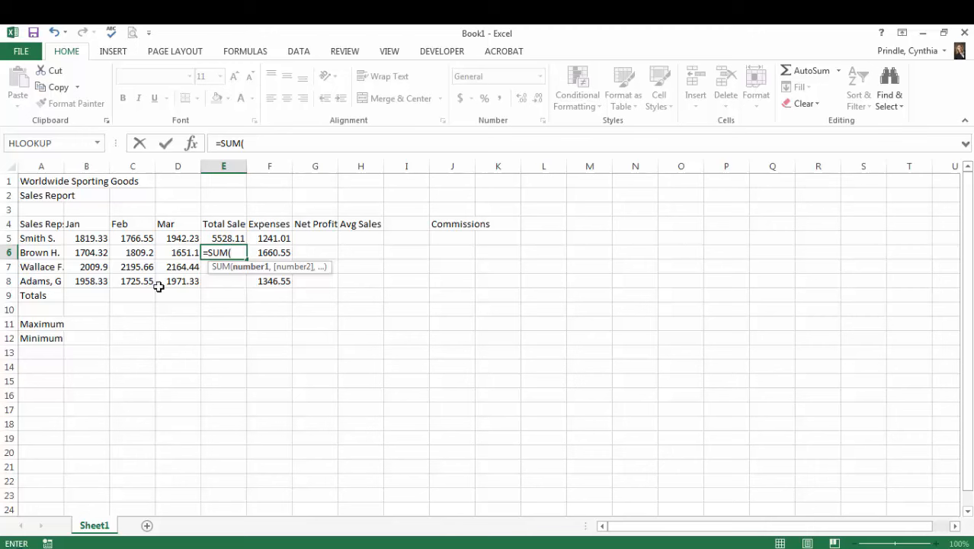
left_click_drag(87, 253, 171, 253)
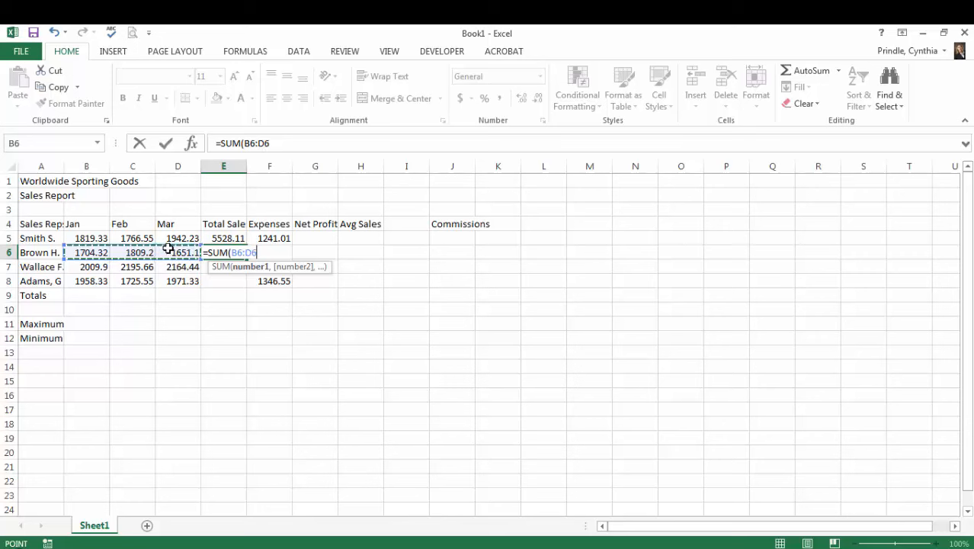
key("Return")
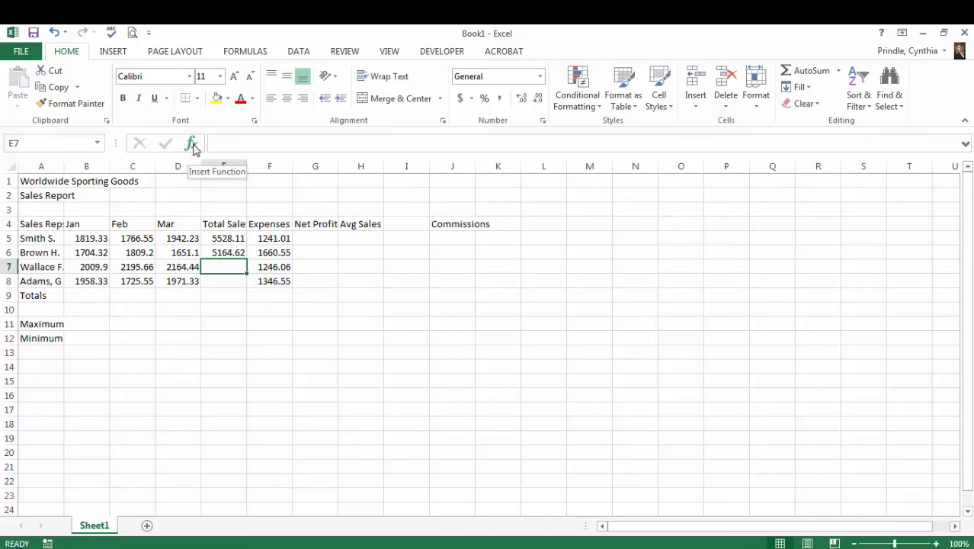
- Search the Insert Function dialog for "add" and choose the SUM function for cell E7
left_click(191, 145)
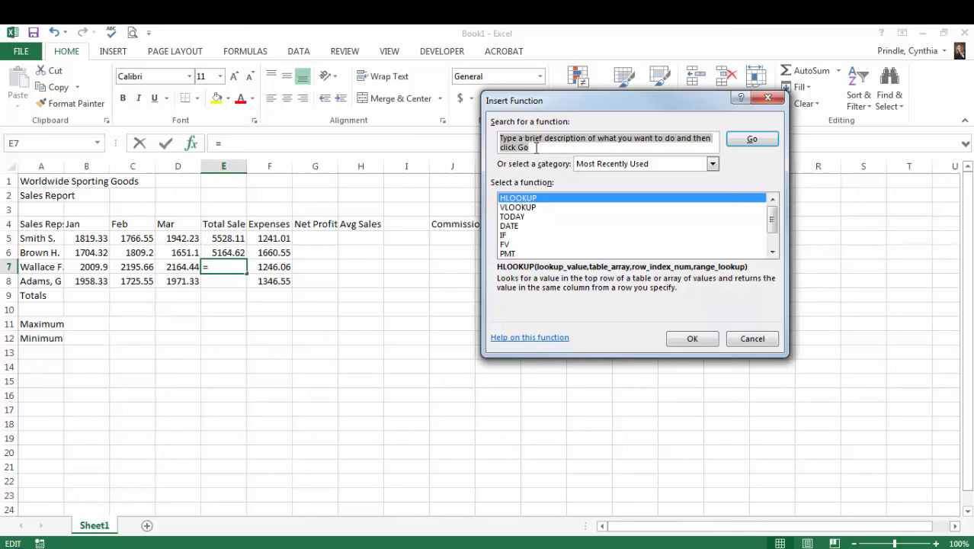
type("add")
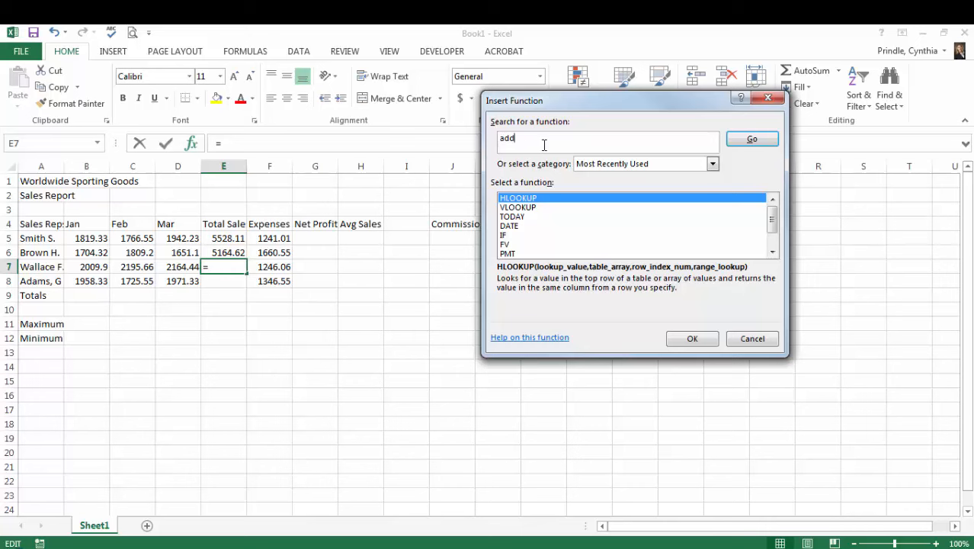
left_click(750, 141)
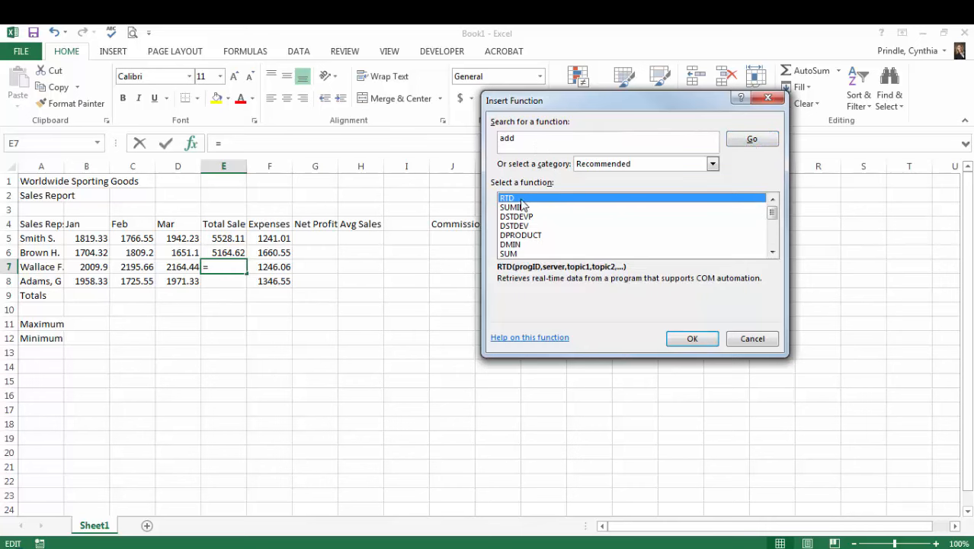
left_click(509, 256)
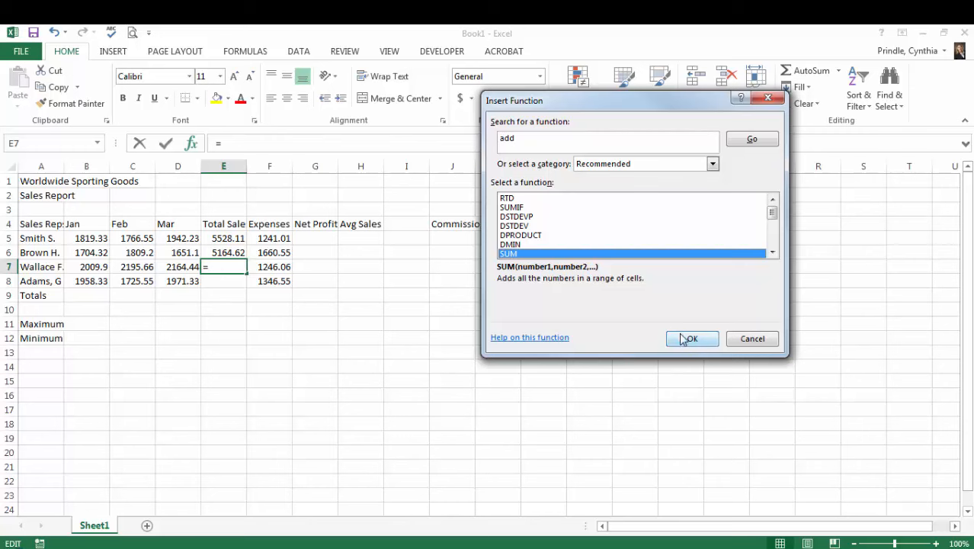
left_click(694, 340)
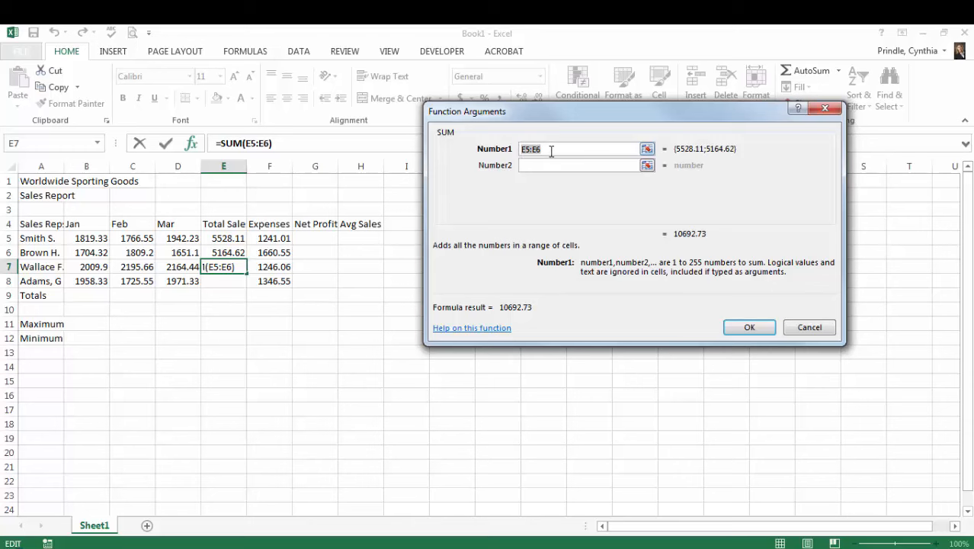
- Set the SUM function's Number1 argument to the range B7:D7 and insert the formula in cell E7
left_click(648, 151)
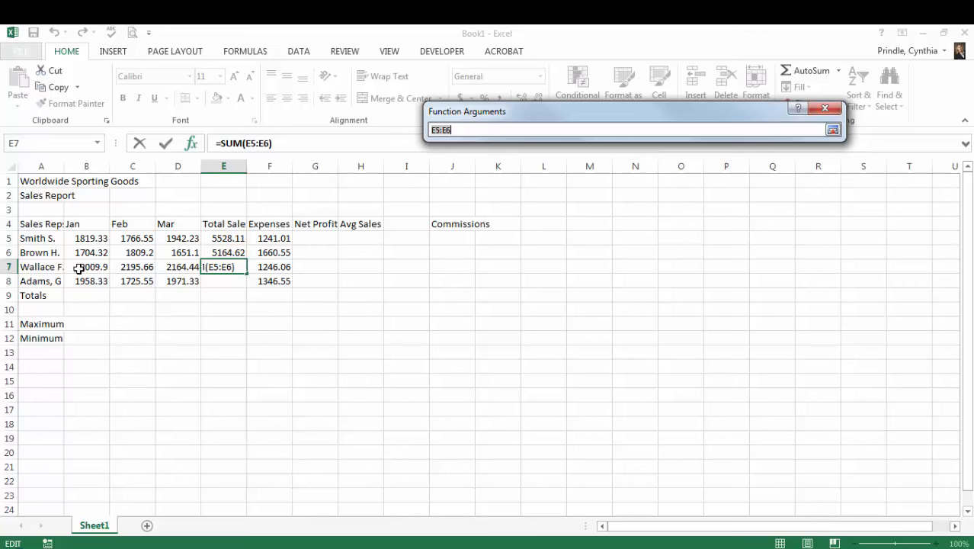
left_click_drag(79, 268, 162, 268)
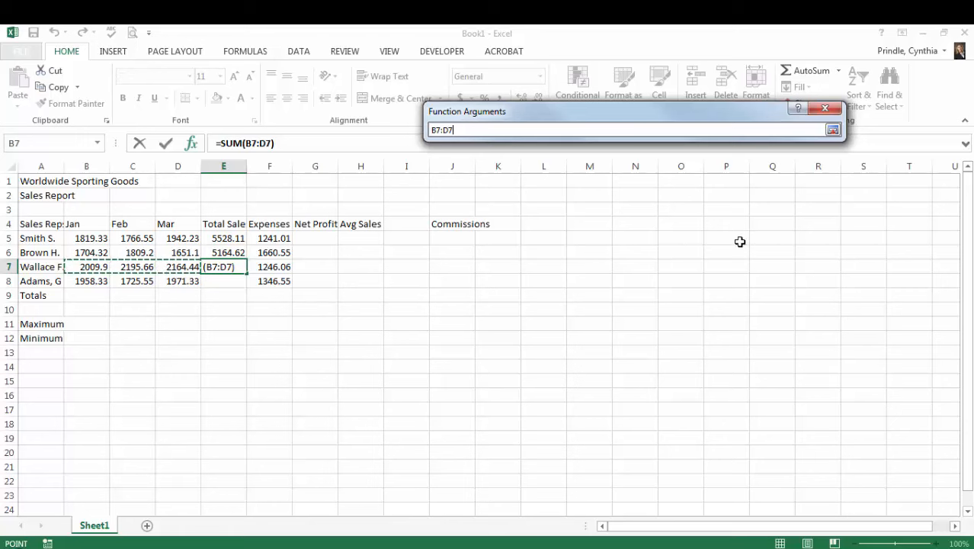
left_click(833, 131)
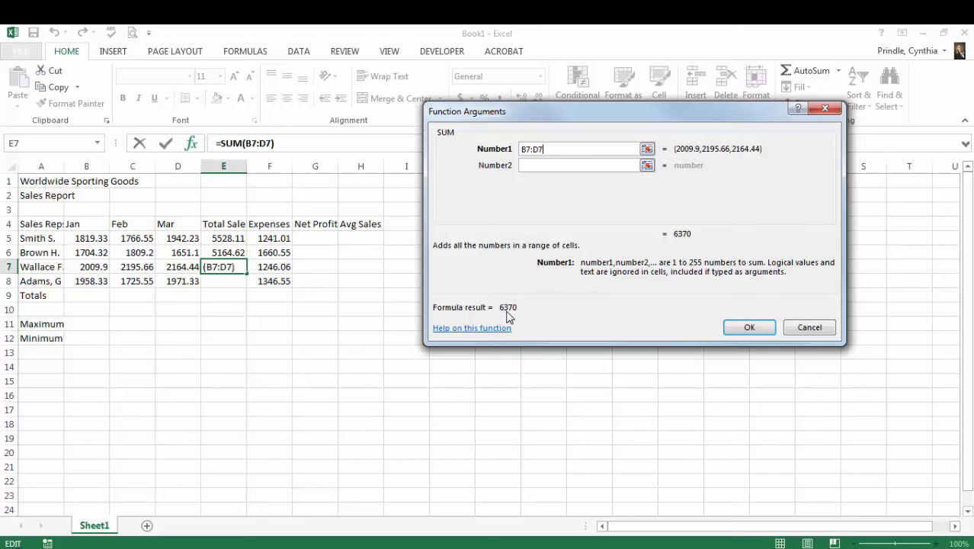
left_click(747, 328)
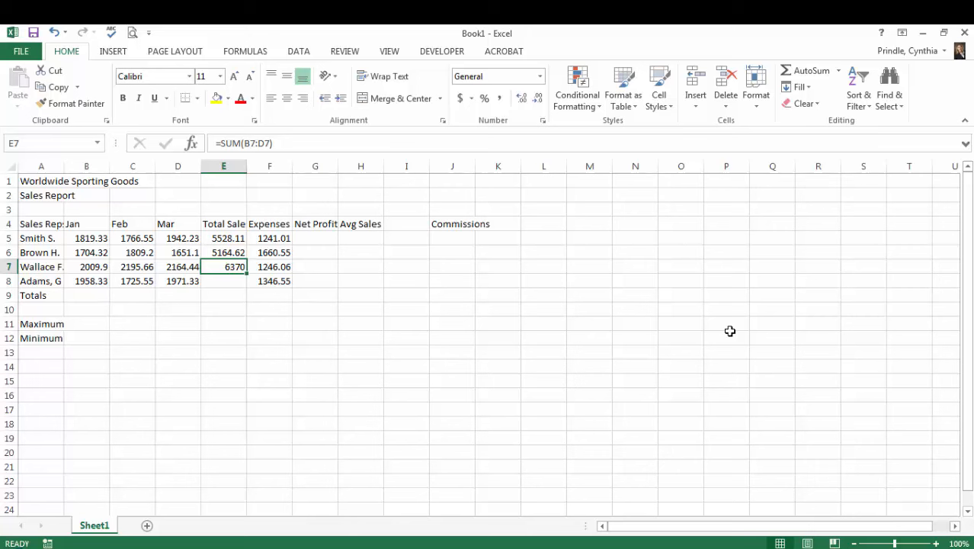
- Total the fourth sales rep's sales in cell E8 with AutoSum, correcting the summed range to B8:D8
left_click(221, 282)
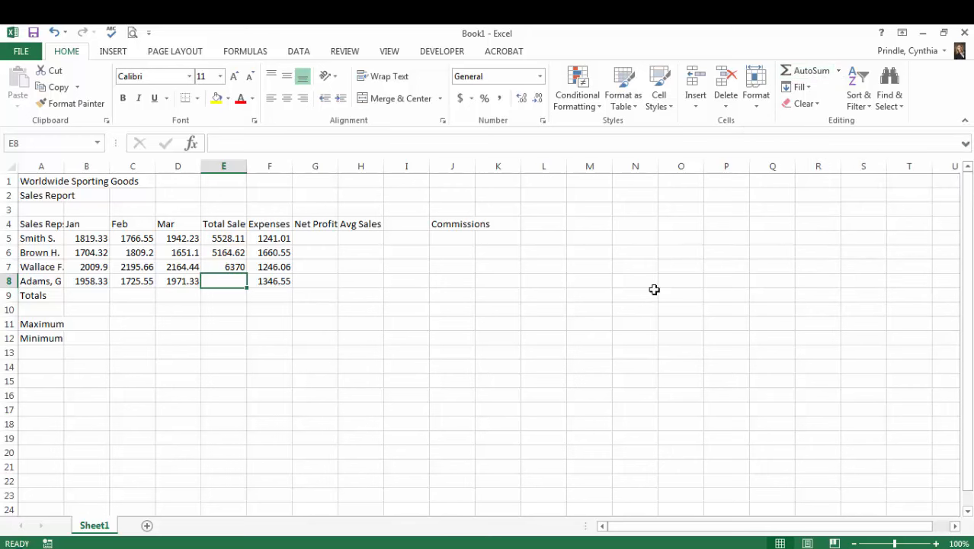
left_click(802, 75)
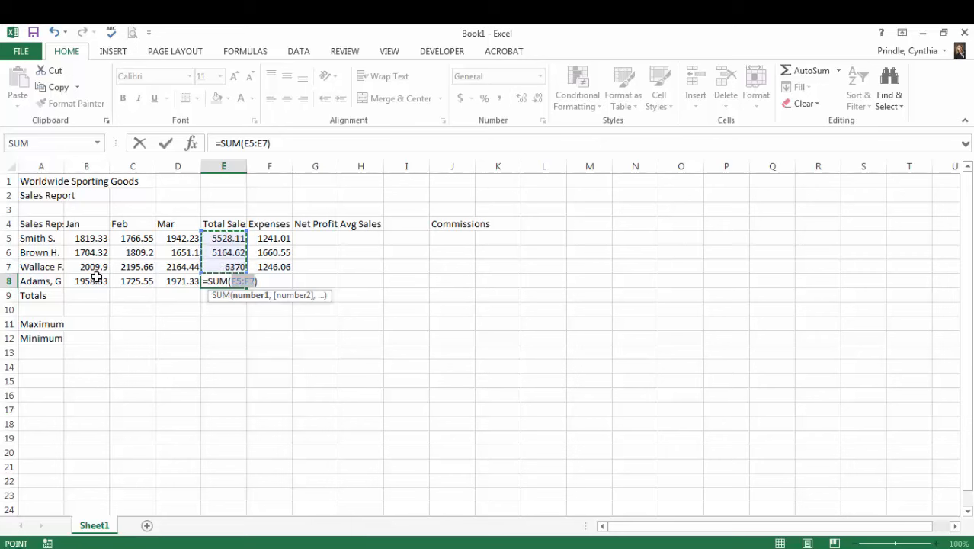
left_click_drag(87, 280, 164, 283)
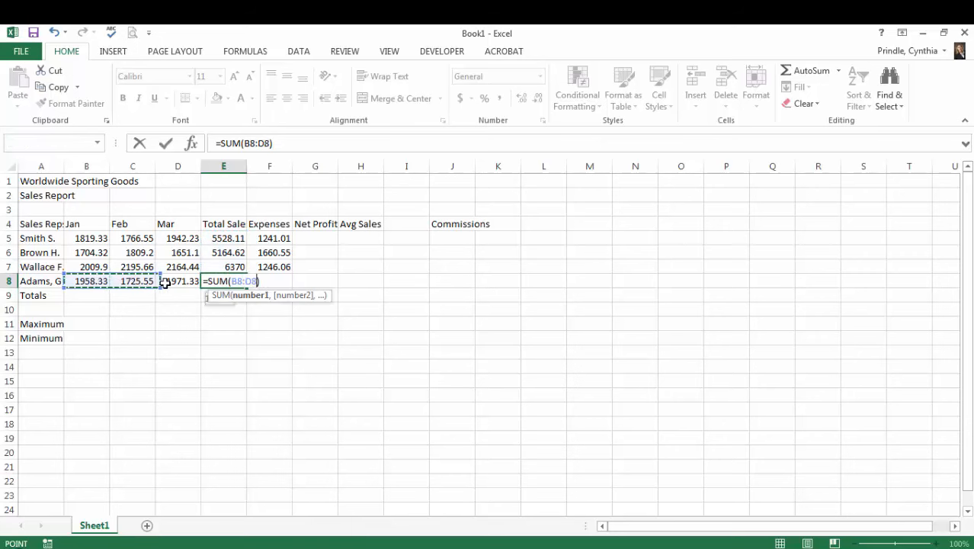
key("Return")
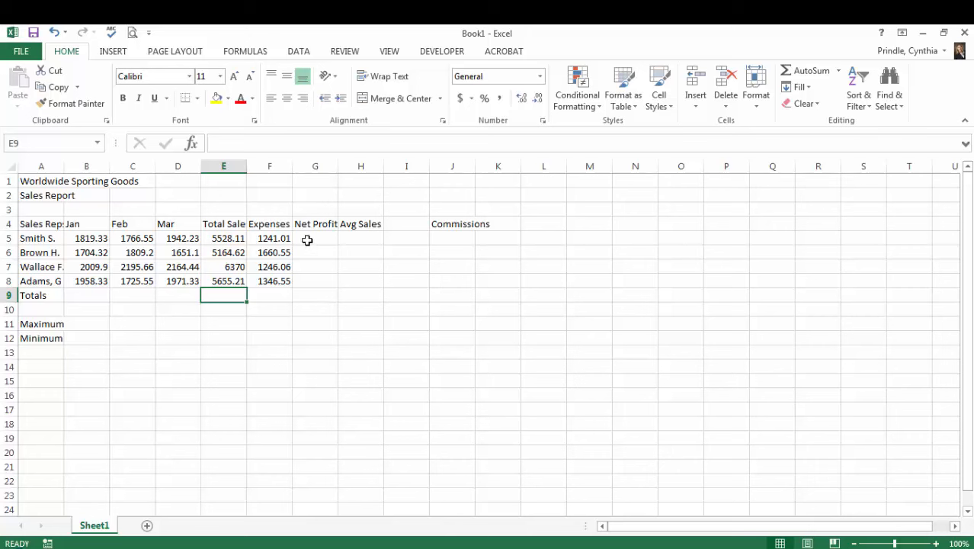
- Average the first sales rep's January to March sales in cell H5 with AutoSum's Average function over B5:D5
left_click(369, 239)
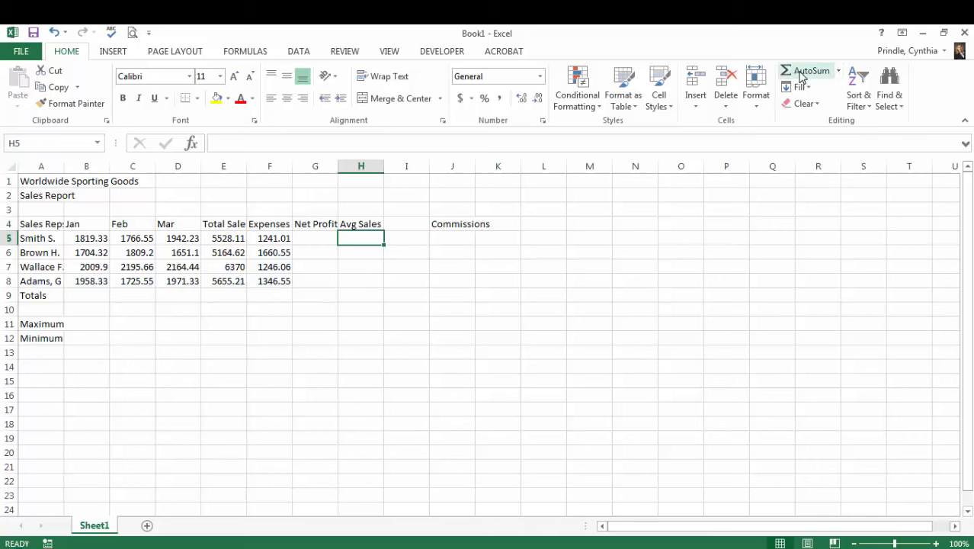
left_click(838, 72)
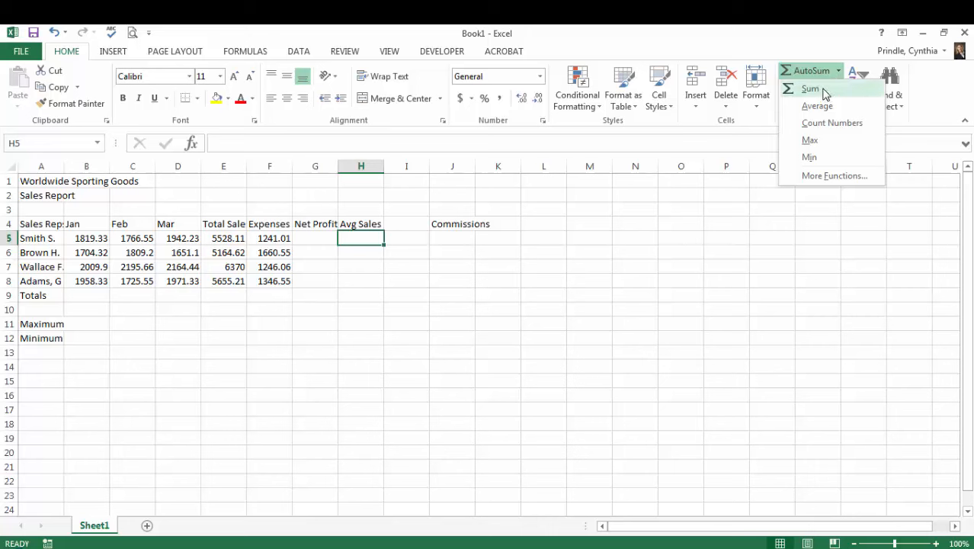
left_click(821, 106)
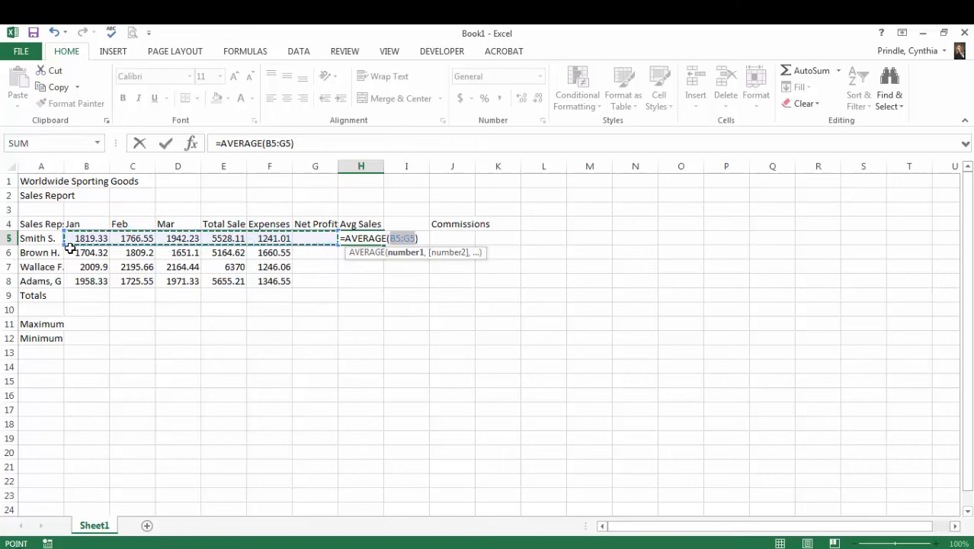
left_click_drag(78, 239, 183, 238)
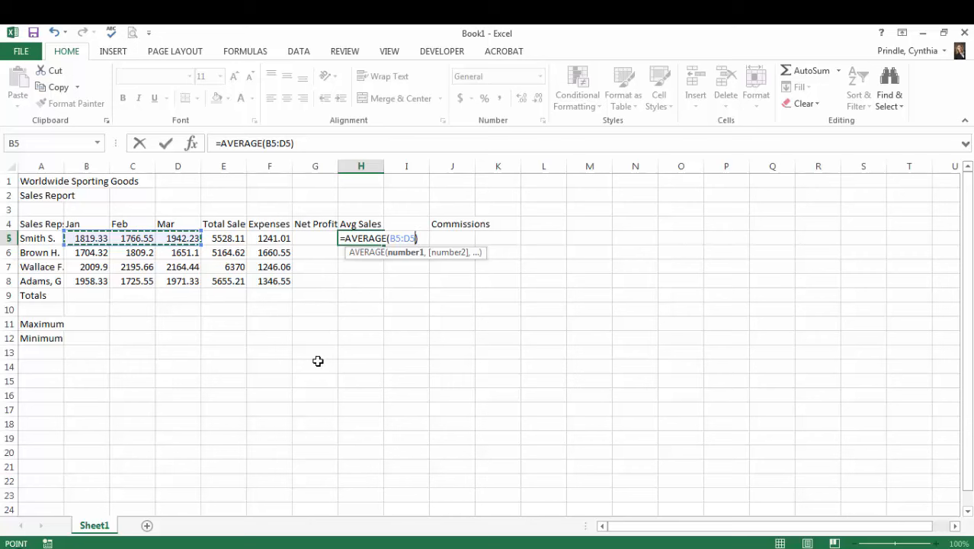
key("Return")
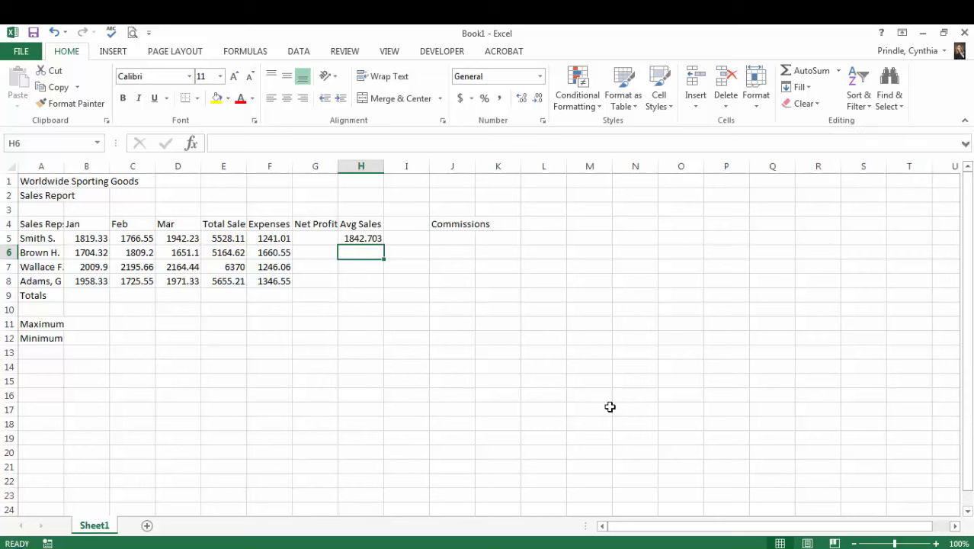
- Write an AVERAGE formula over B6:D6 directly in cell H6, picking AVERAGE from the function suggestions
type("=")
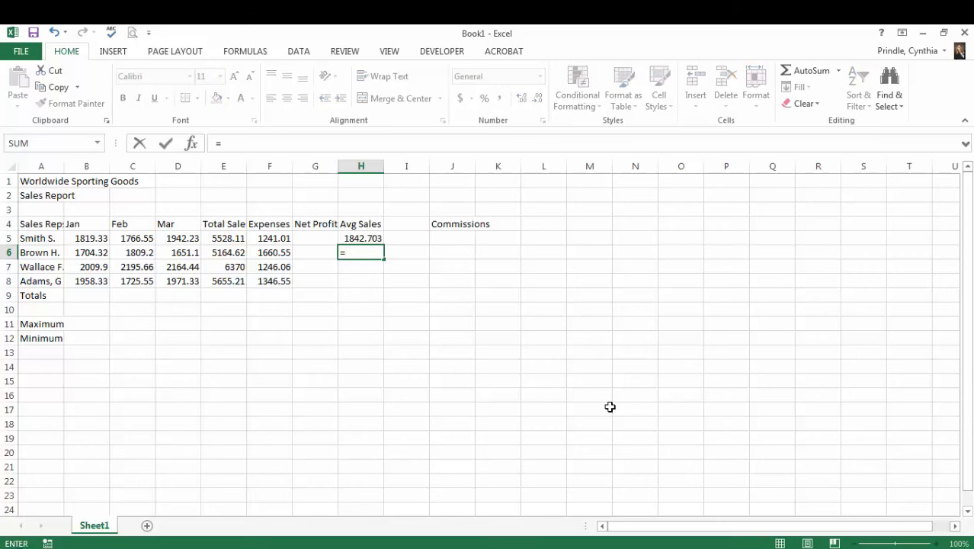
type("aver")
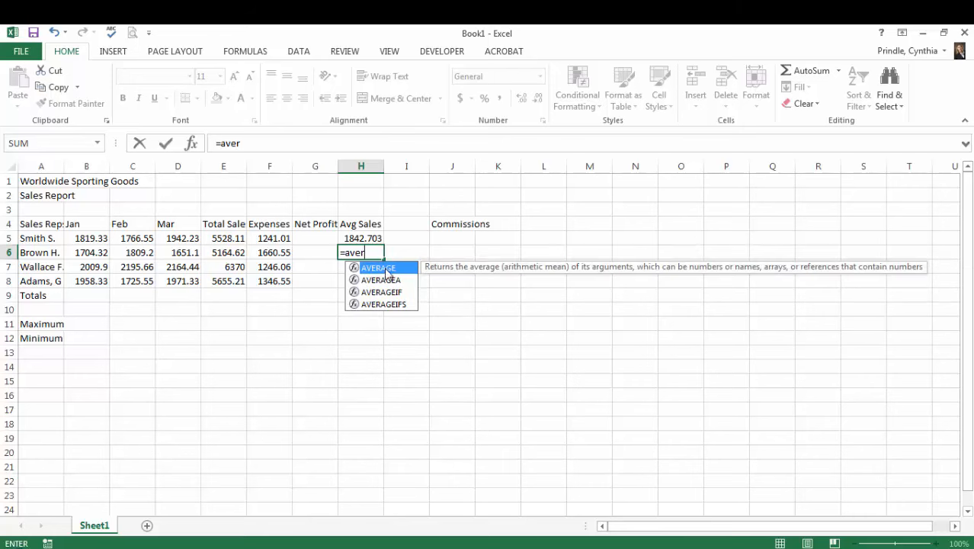
double_click(391, 269)
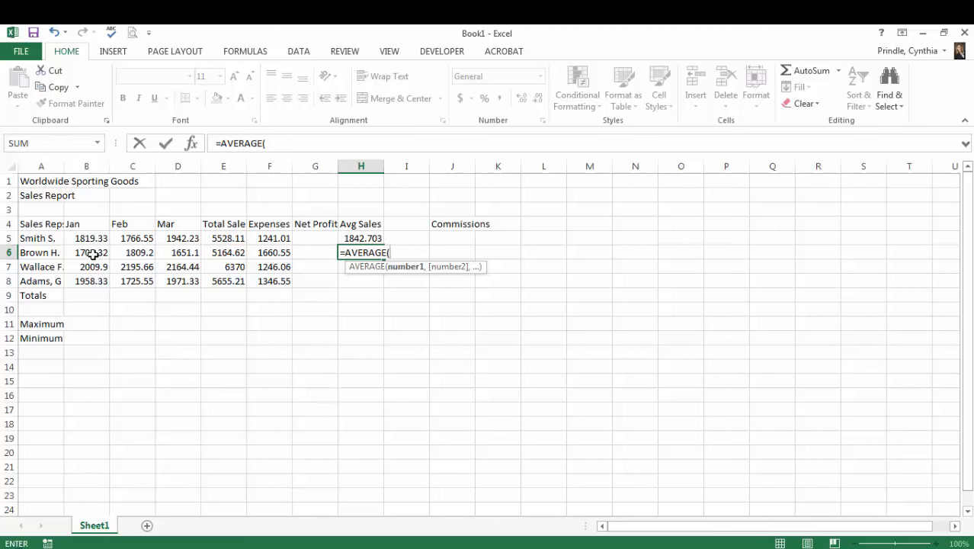
left_click_drag(92, 253, 174, 254)
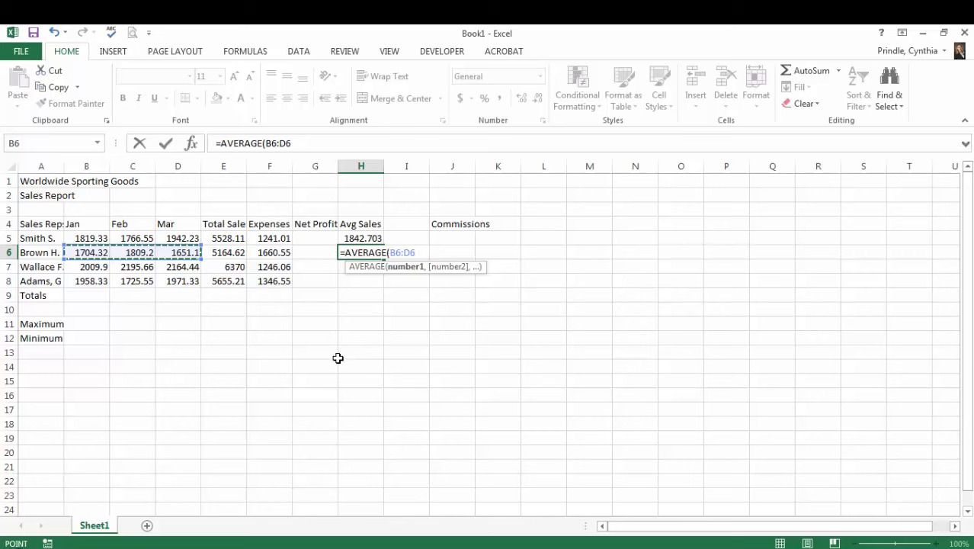
key("Return")
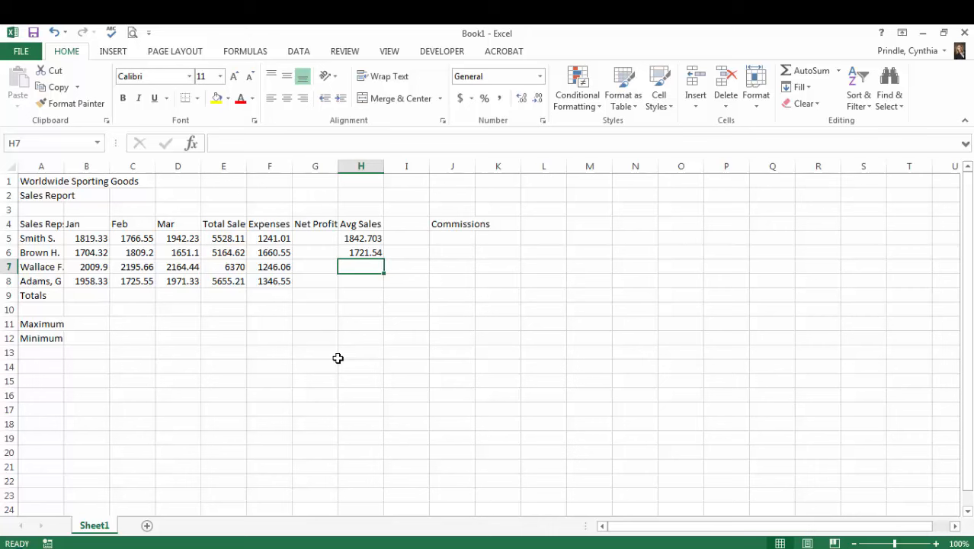
- Search the Insert Function dialog for "average" and choose the AVERAGE function for cell H7
left_click(192, 144)
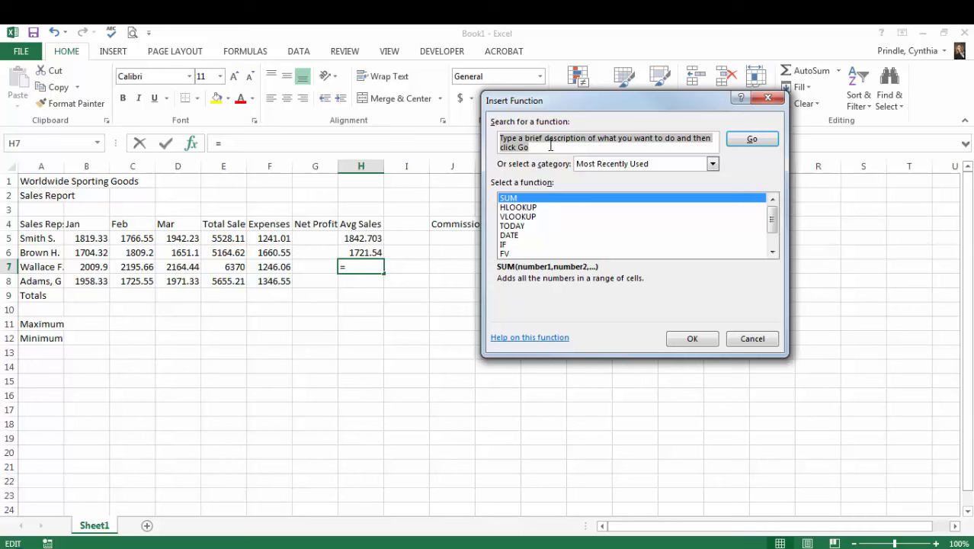
type("average")
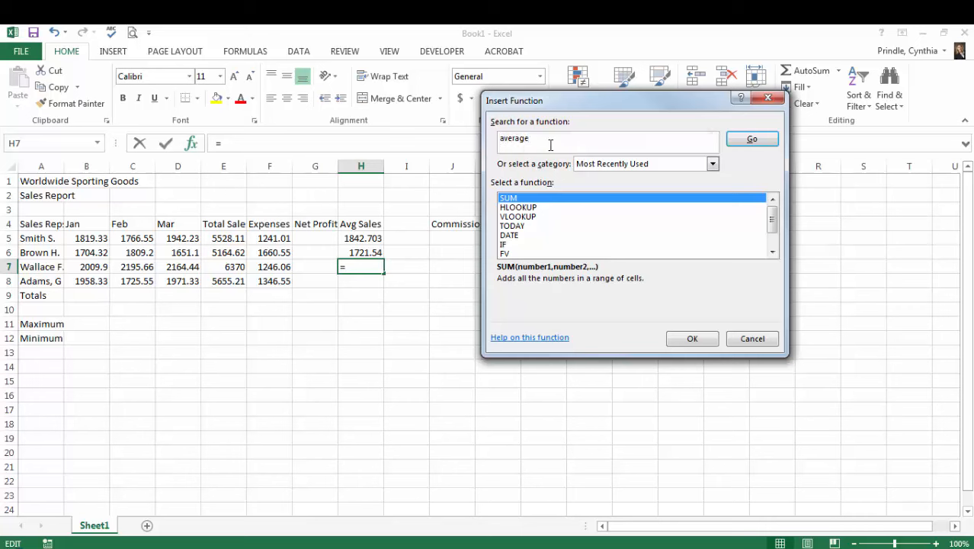
left_click(752, 142)
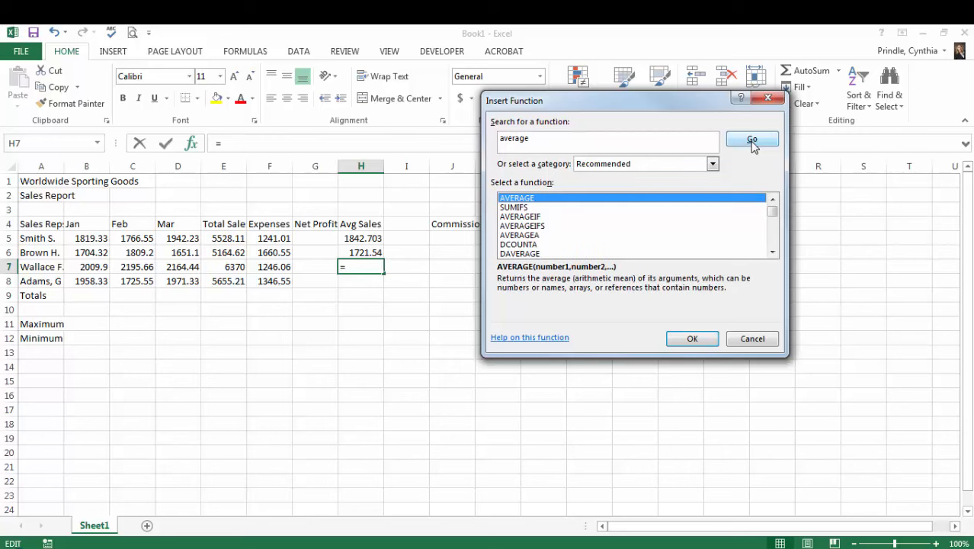
double_click(533, 199)
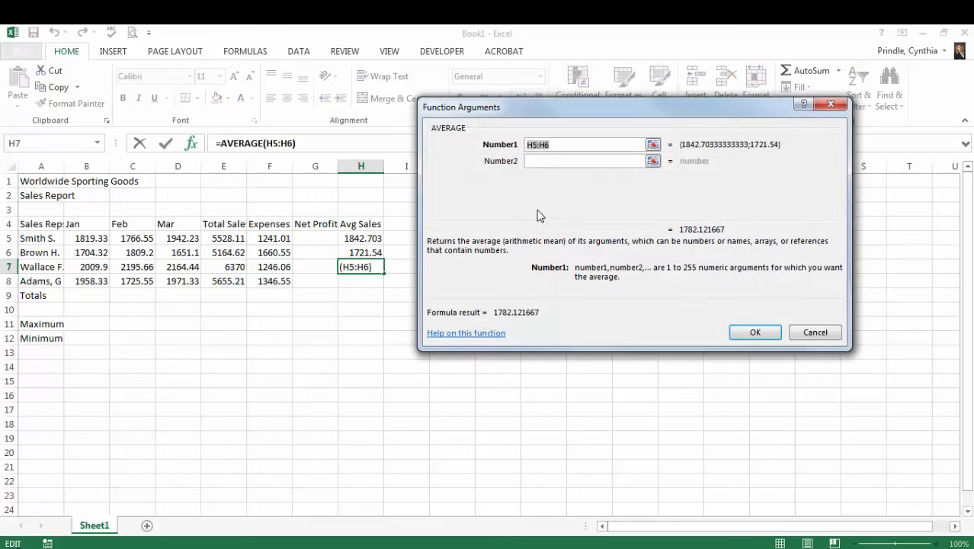
- Set the AVERAGE function's Number1 argument to the range B7:D7 and insert the formula in cell H7
left_click_drag(568, 107, 618, 115)
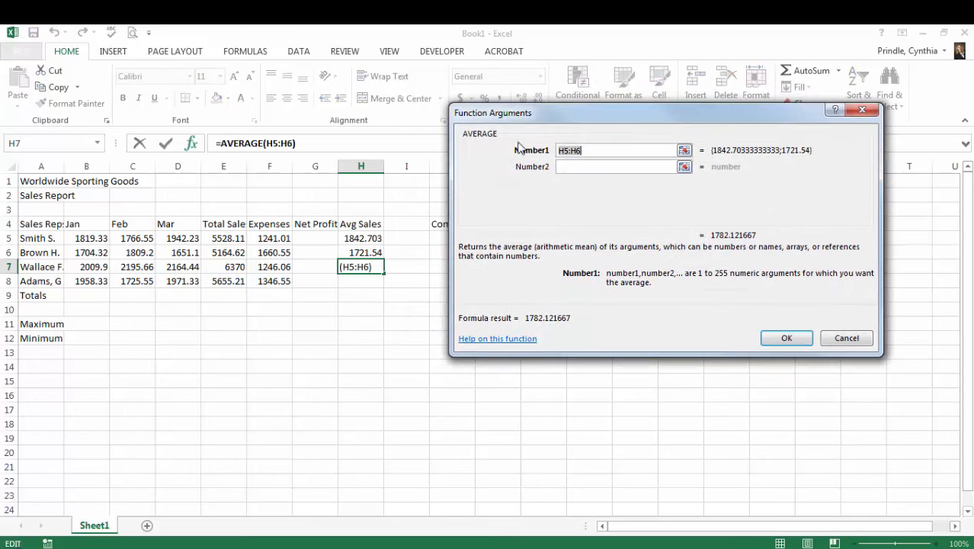
left_click(684, 151)
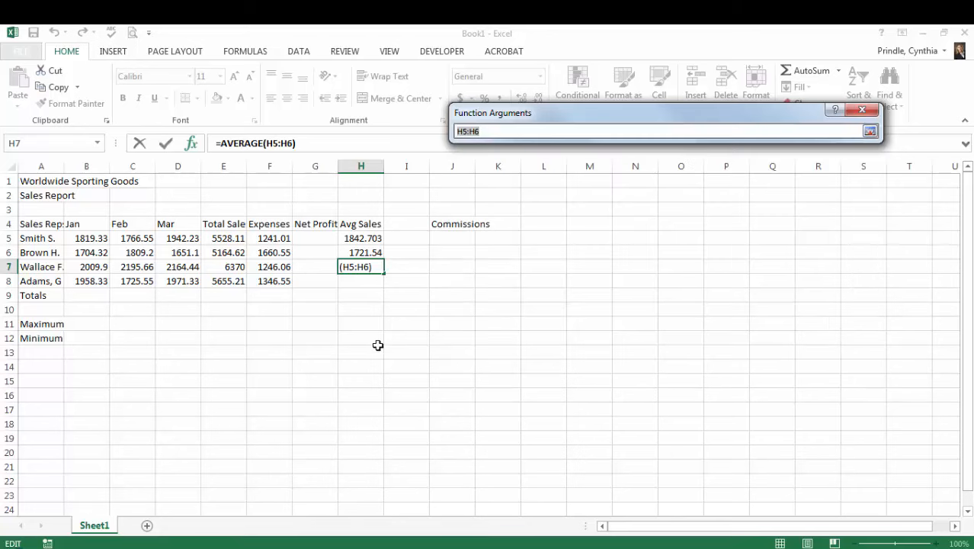
left_click_drag(93, 268, 189, 264)
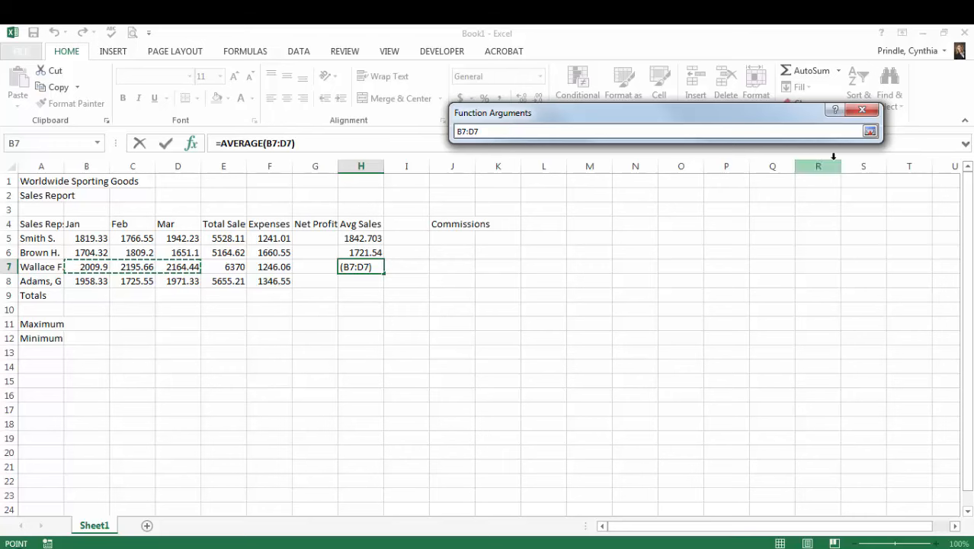
left_click(870, 131)
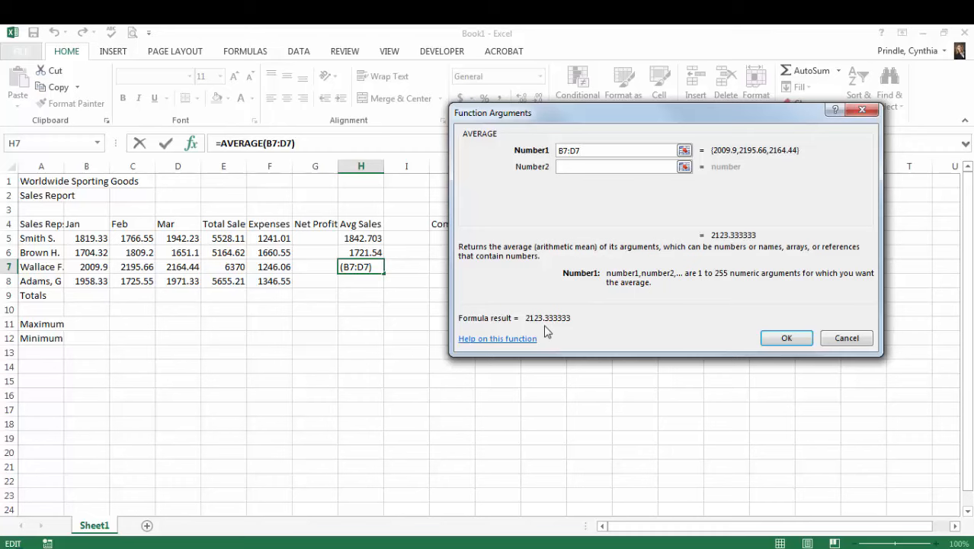
key("Return")
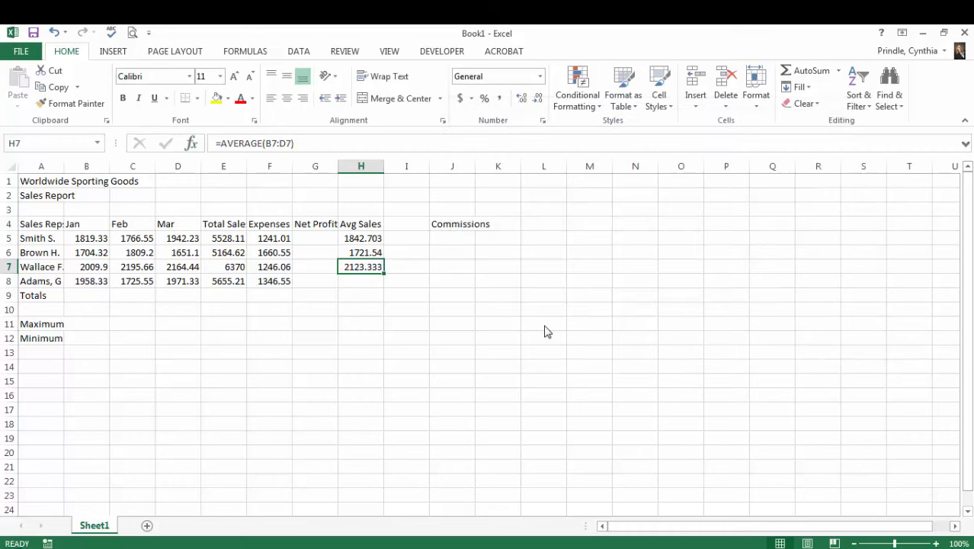
- Average the fourth sales rep's monthly sales in cell H8 with AutoSum's Average function, correcting the range to B8:D8
left_click(373, 284)
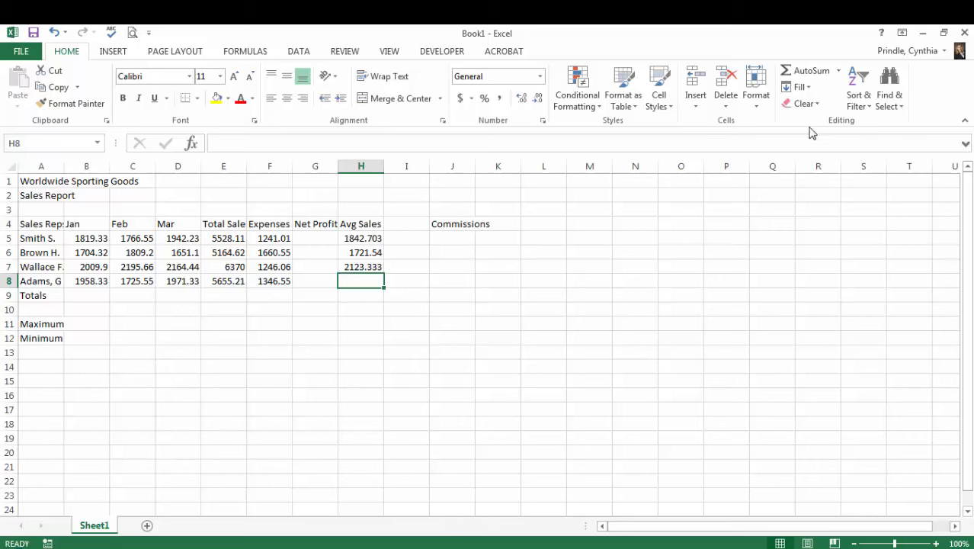
left_click(840, 71)
left_click(831, 106)
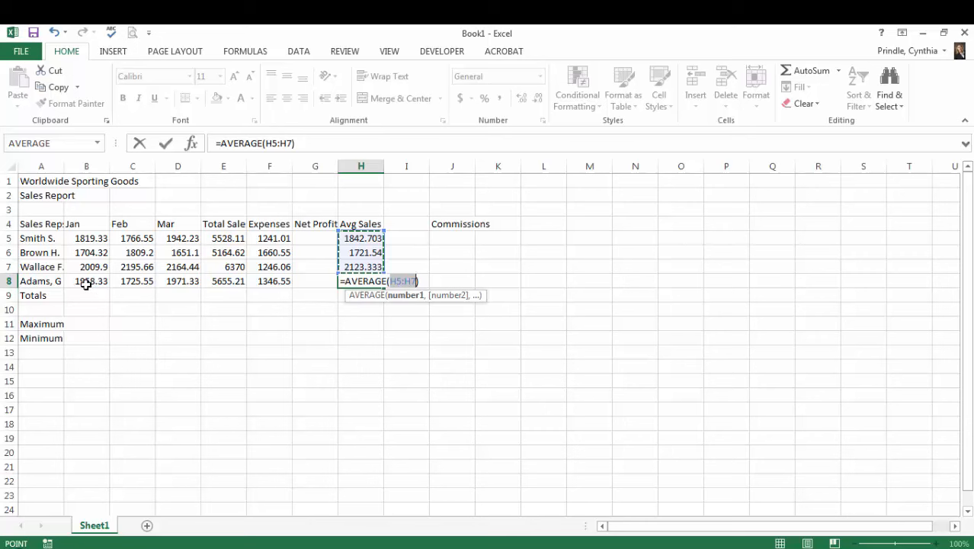
left_click_drag(86, 282, 166, 281)
key("Return")
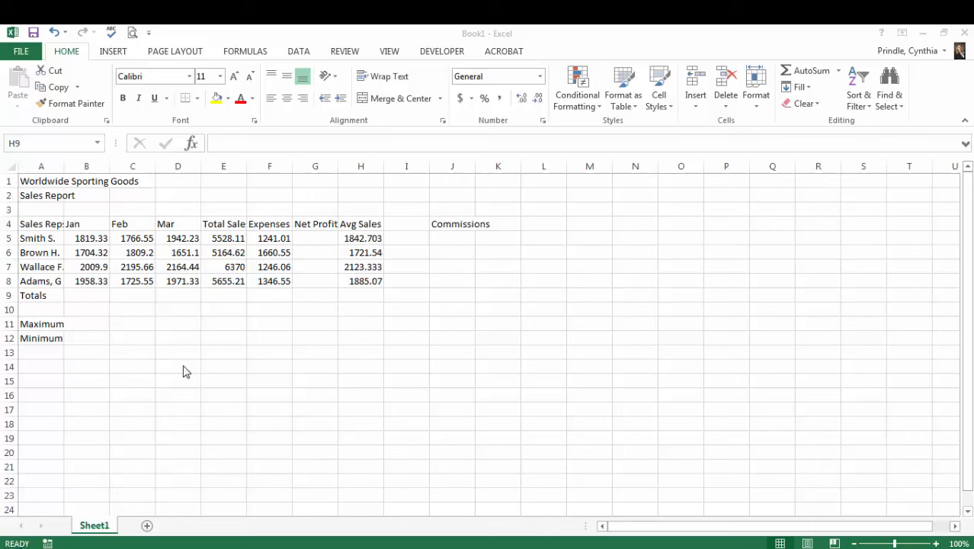
- Find the maximum monthly sale in cell B11 with AutoSum's Max function over the range B5:D8
left_click(92, 326)
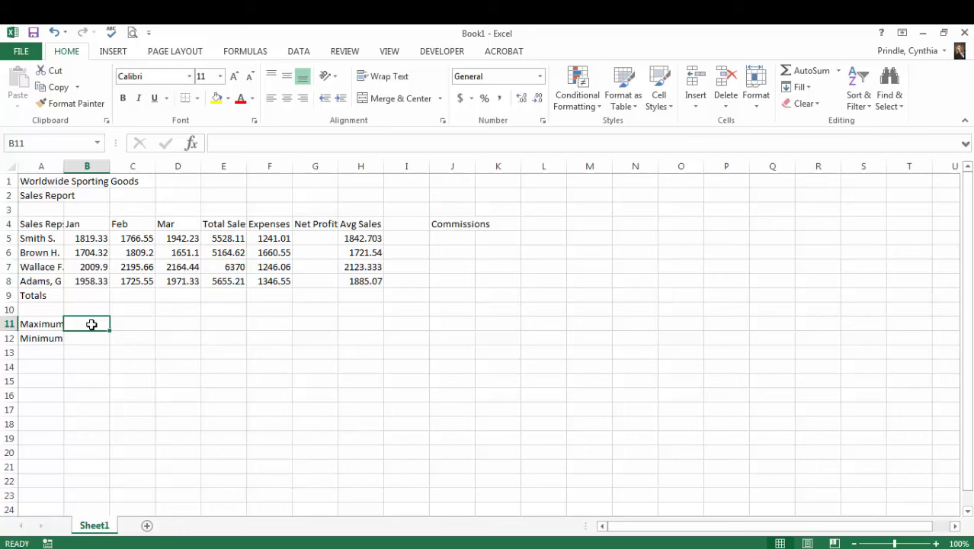
left_click(838, 71)
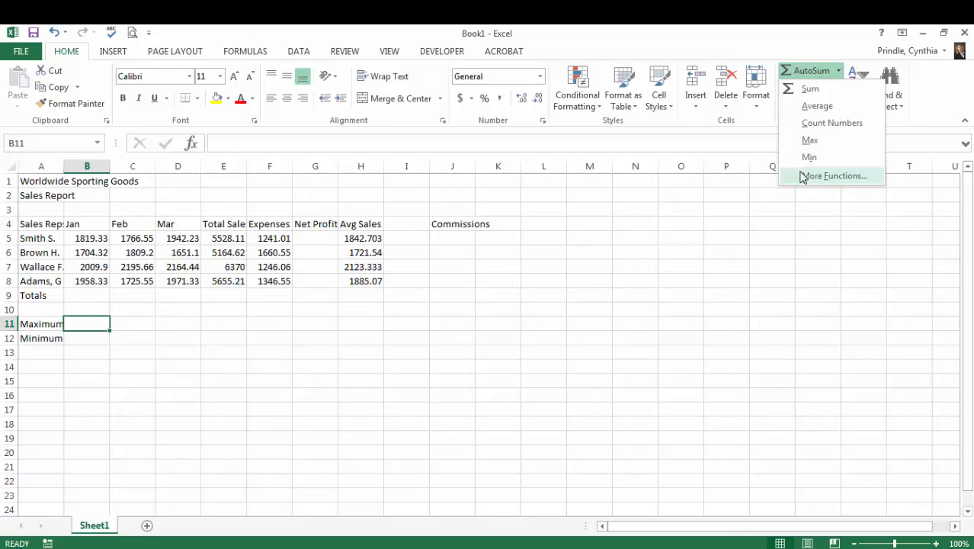
left_click(810, 142)
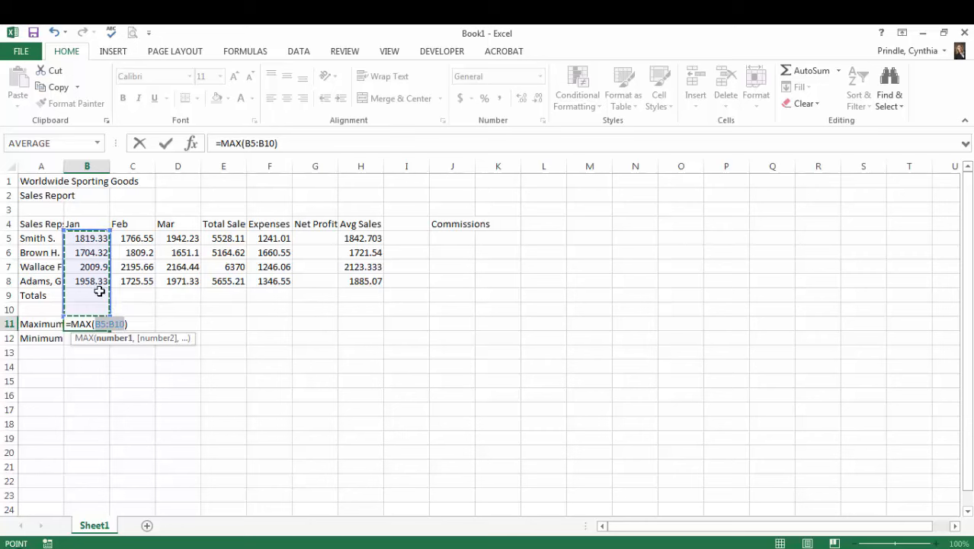
left_click_drag(92, 239, 174, 279)
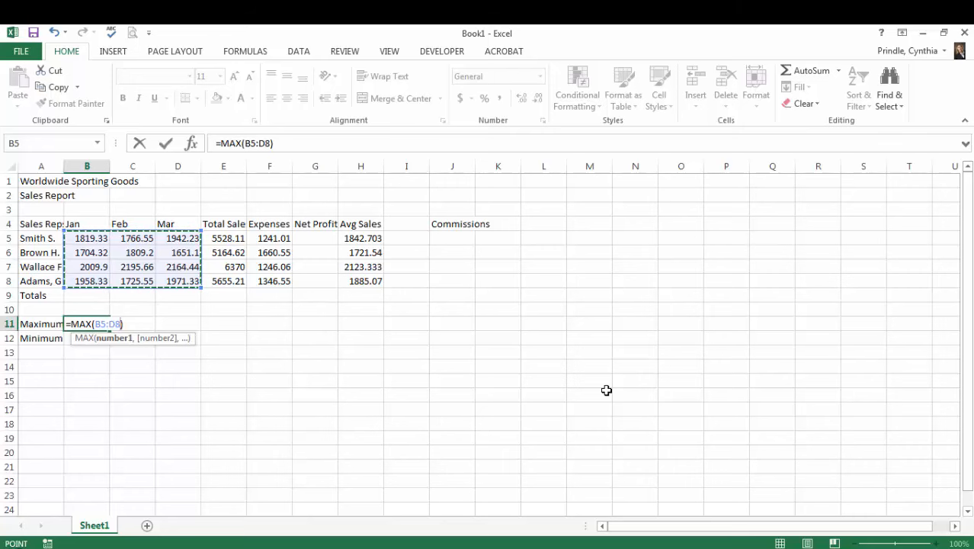
key("Return")
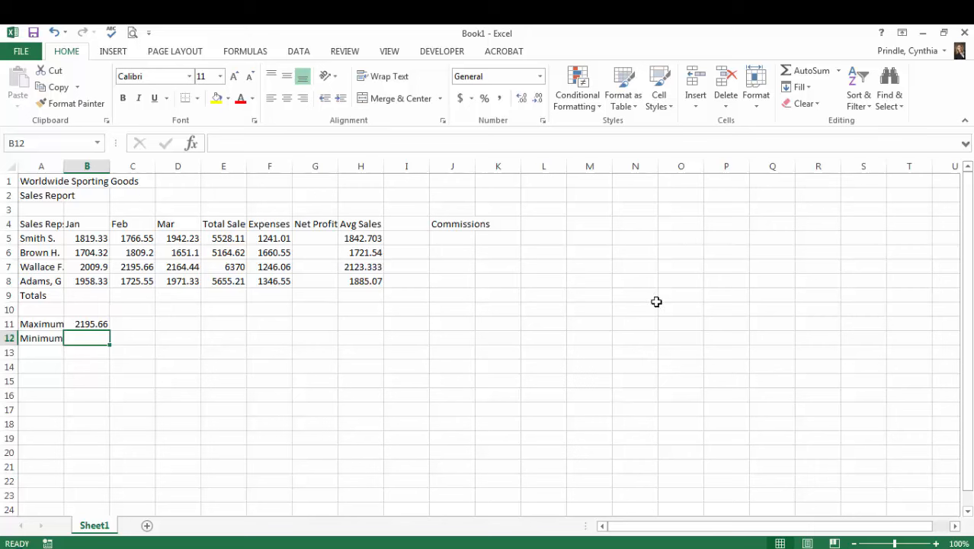
left_click(840, 71)
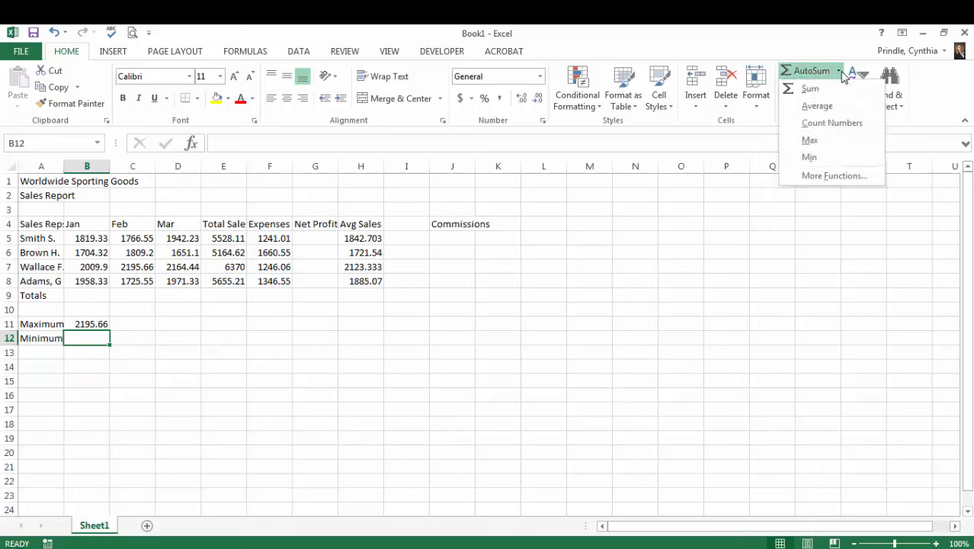
left_click(839, 71)
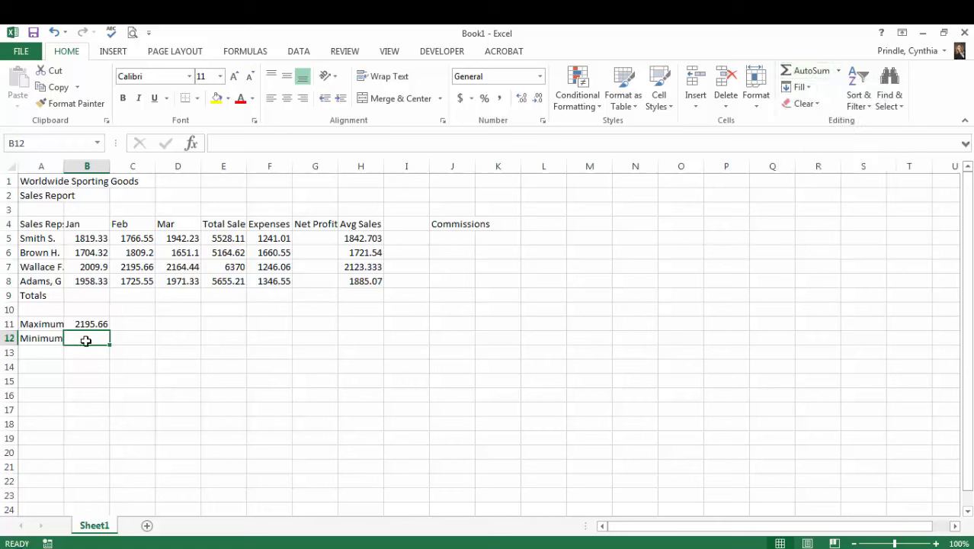
type("=min")
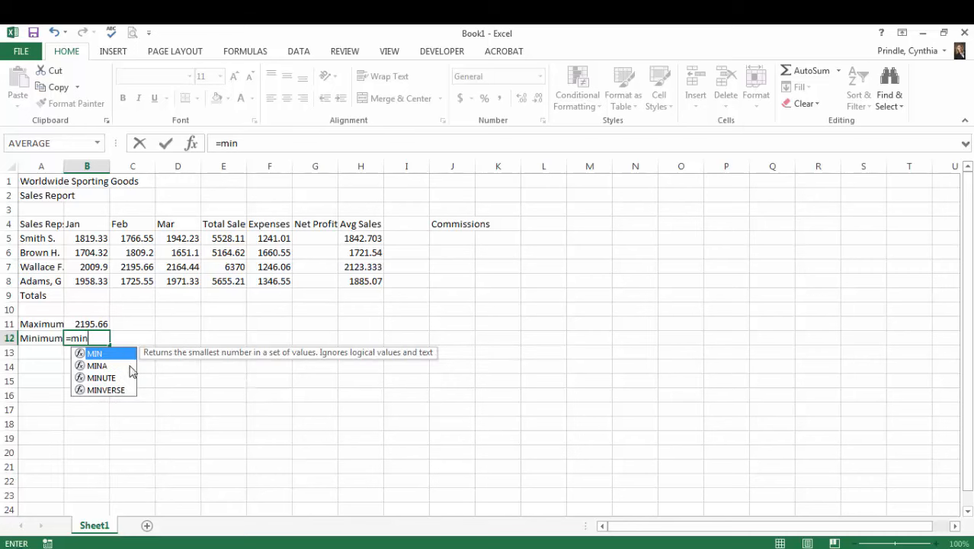
key("BackSpace")
key("BackSpace")
key("BackSpace")
key("BackSpace")
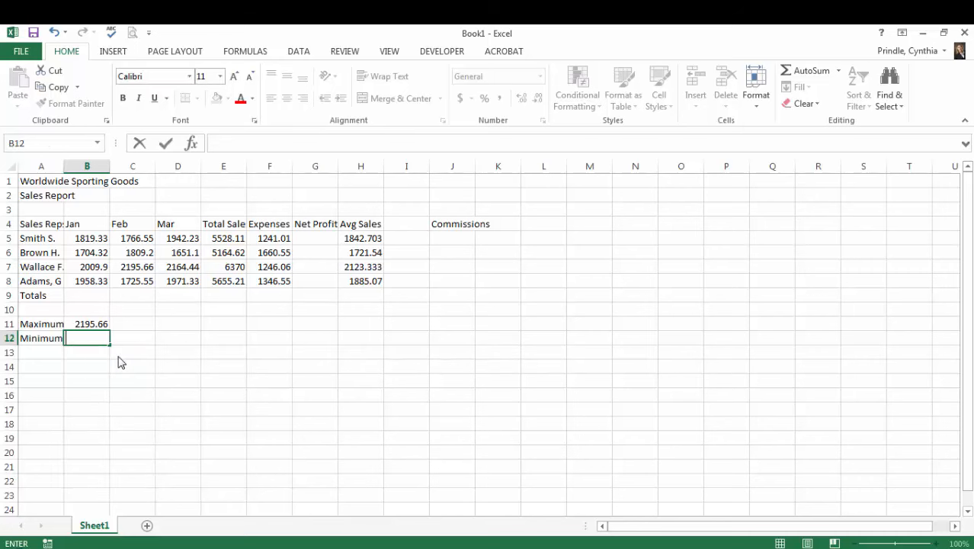
- Search the Insert Function dialog for "minimum" and choose the MIN function for cell B12
left_click(192, 143)
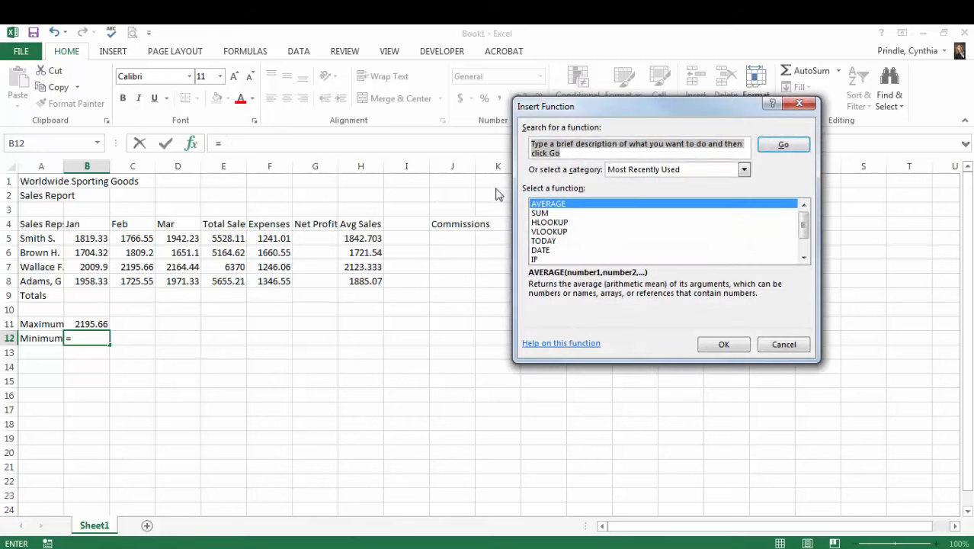
type("min")
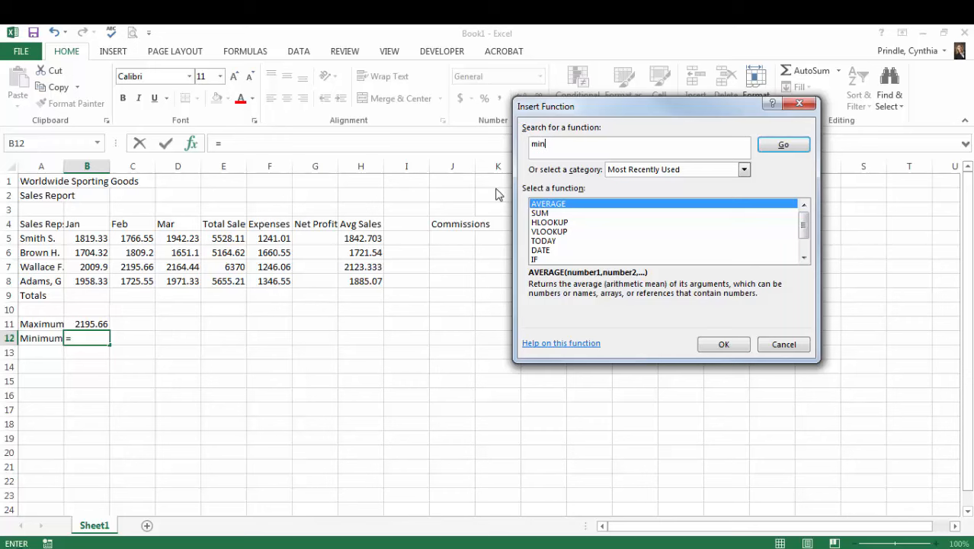
type("imum")
key("Return")
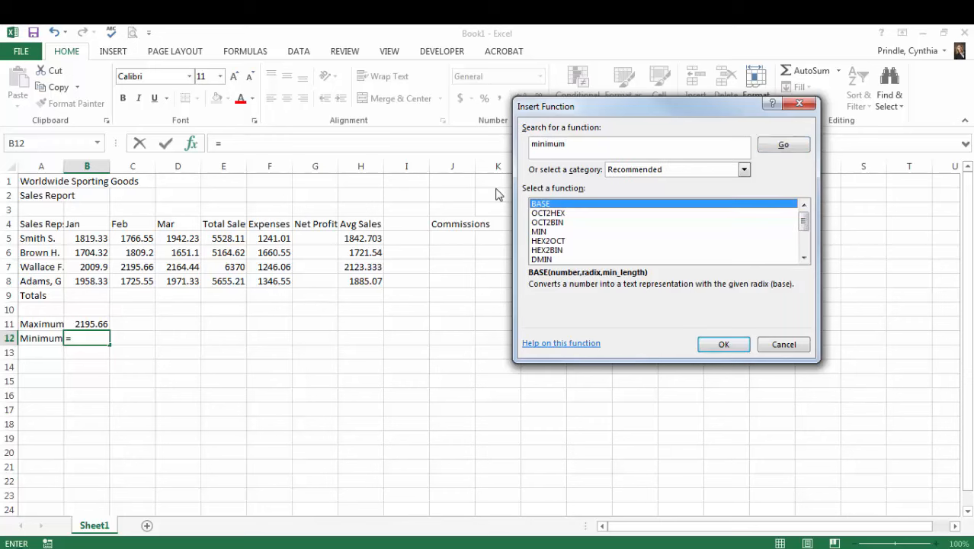
double_click(539, 231)
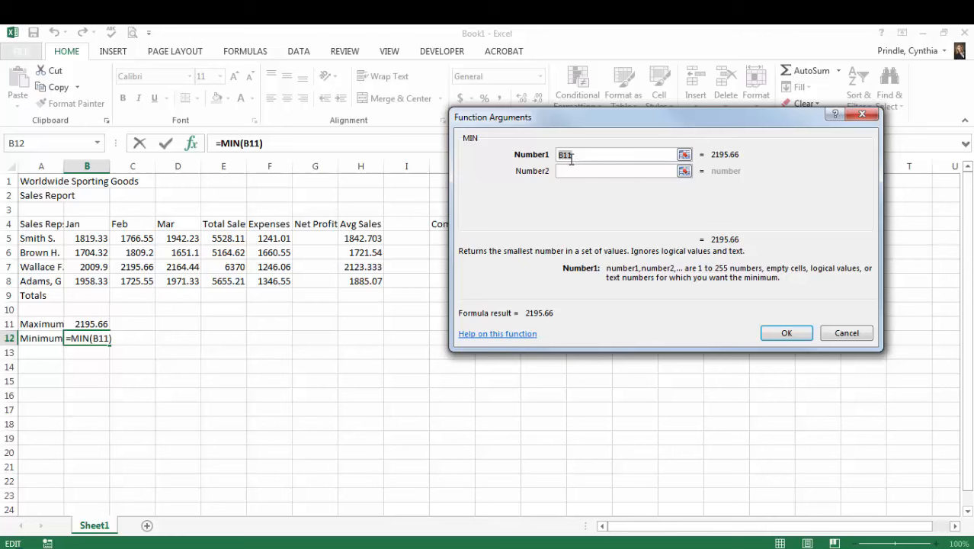
- Set the MIN function's Number1 argument to the range B5:D8 and insert the formula in cell B12
left_click(684, 155)
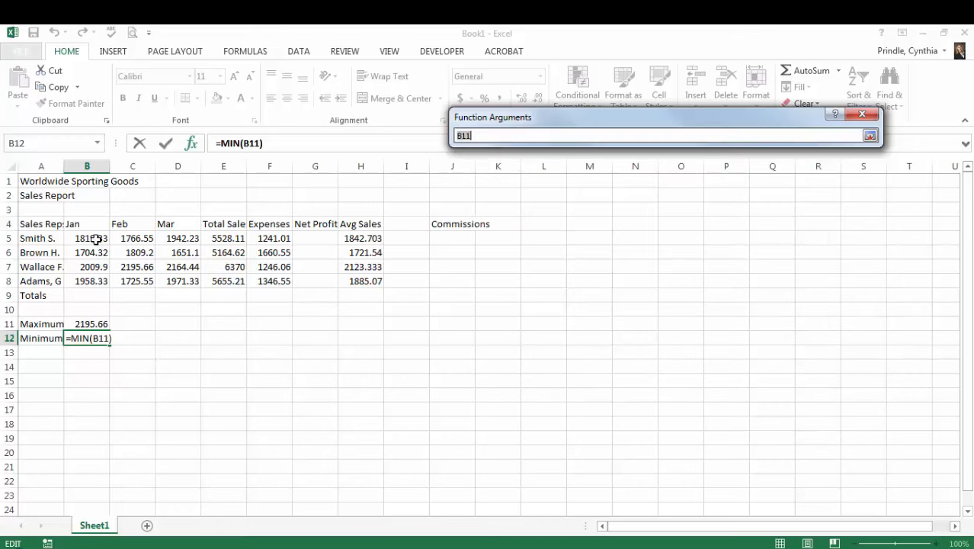
left_click_drag(91, 239, 168, 281)
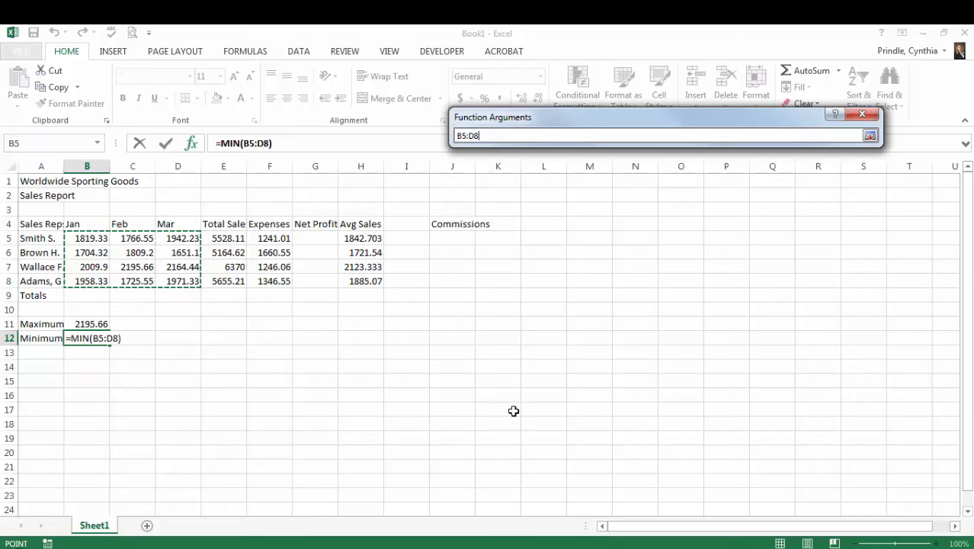
left_click(870, 136)
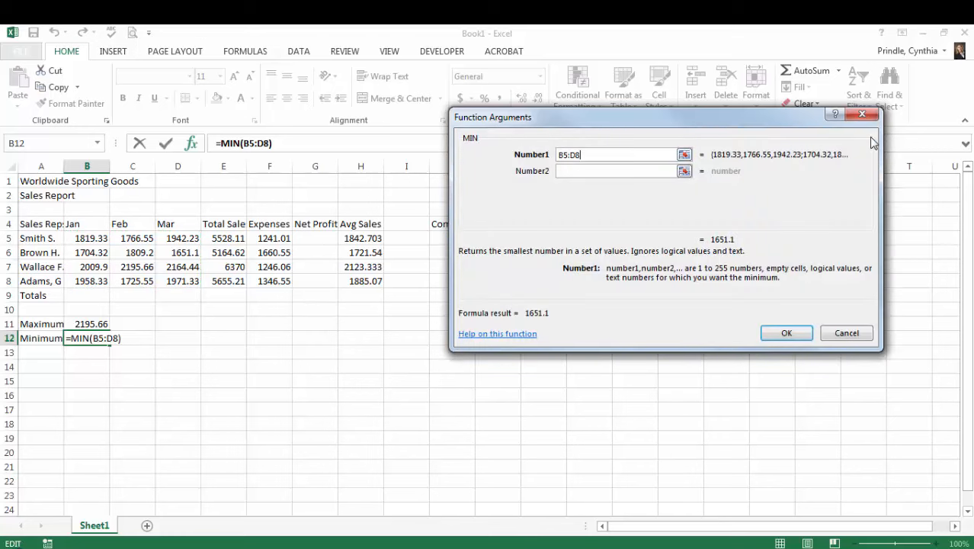
left_click(789, 334)
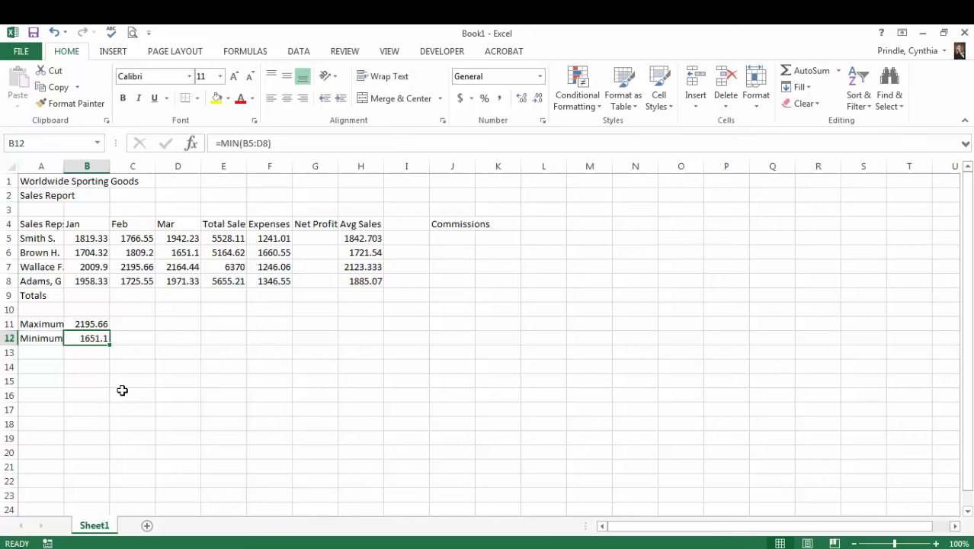
- Total the January sales in cell B9 of the Totals row with AutoSum
left_click(90, 296)
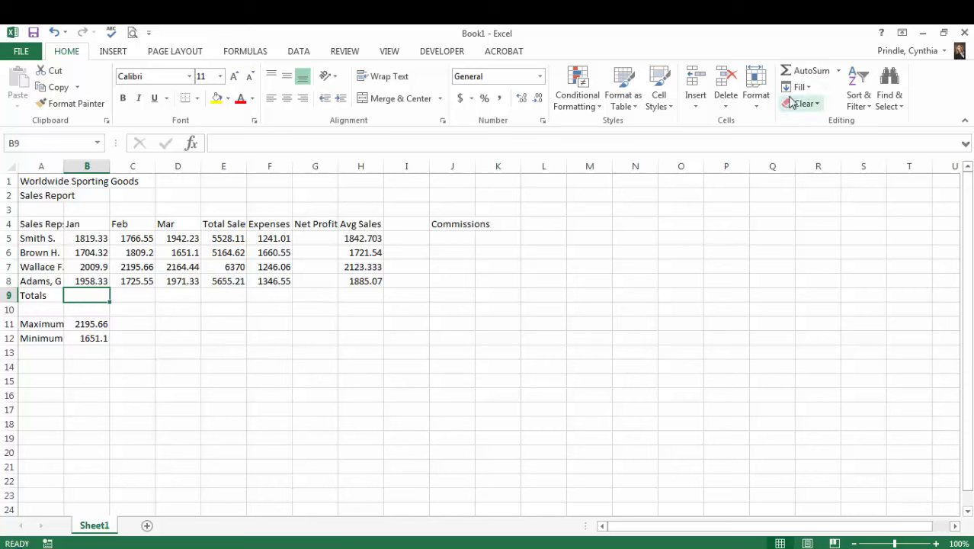
left_click(809, 73)
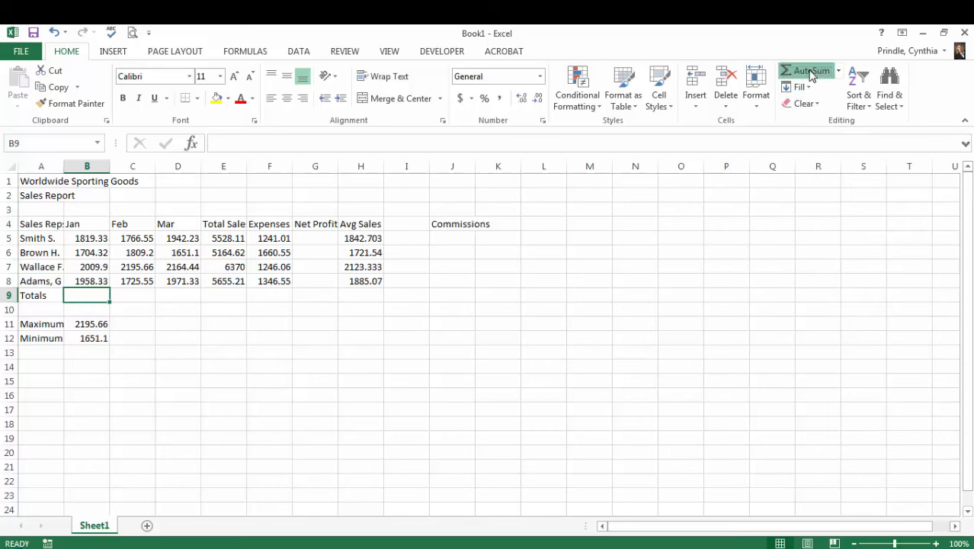
key("Return")
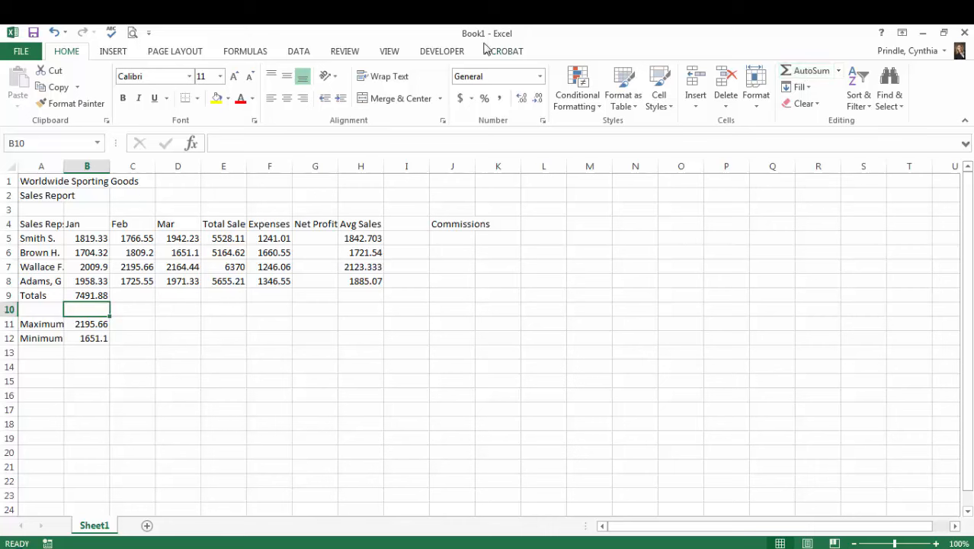
- Fill the January total formula from B9 across to G9 and check the copied formulas in the Totals row
left_click(91, 298)
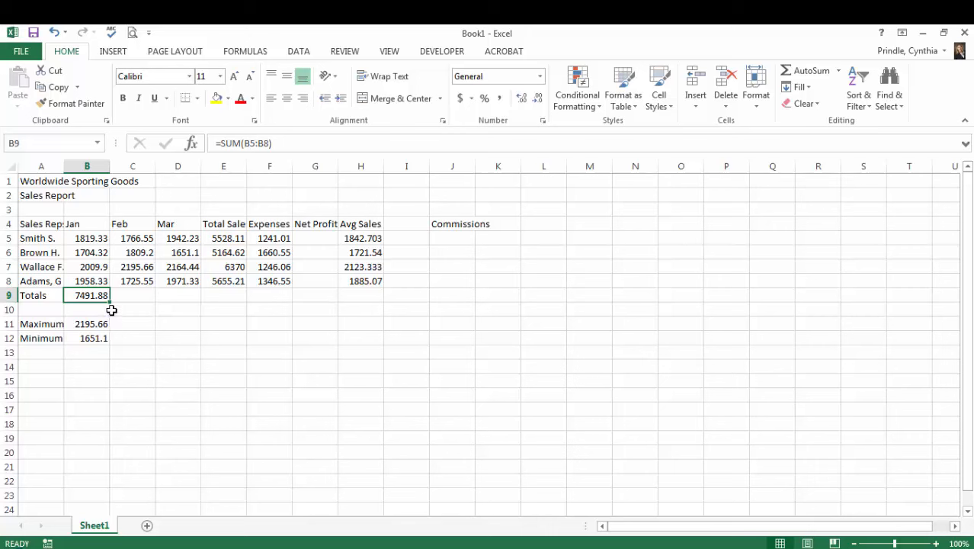
left_click_drag(109, 303, 339, 301)
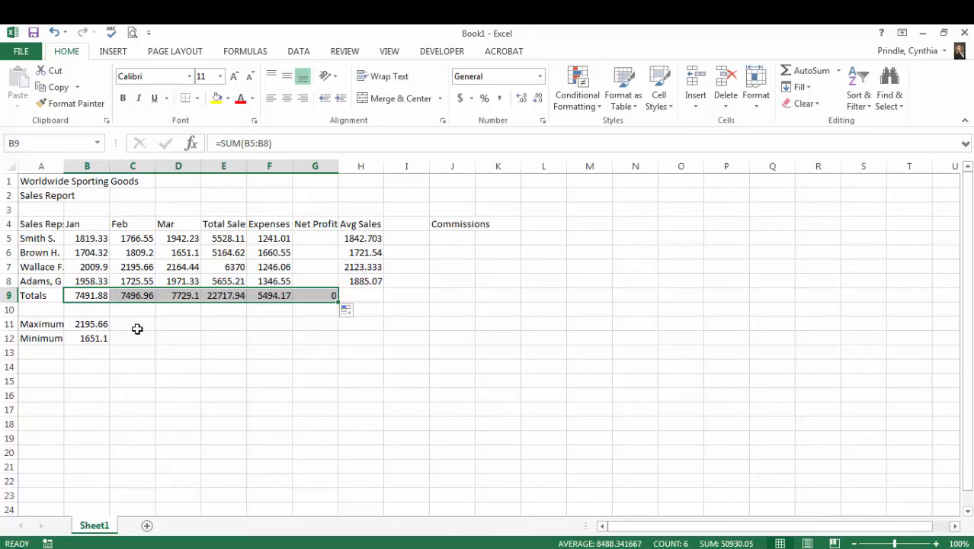
left_click(94, 295)
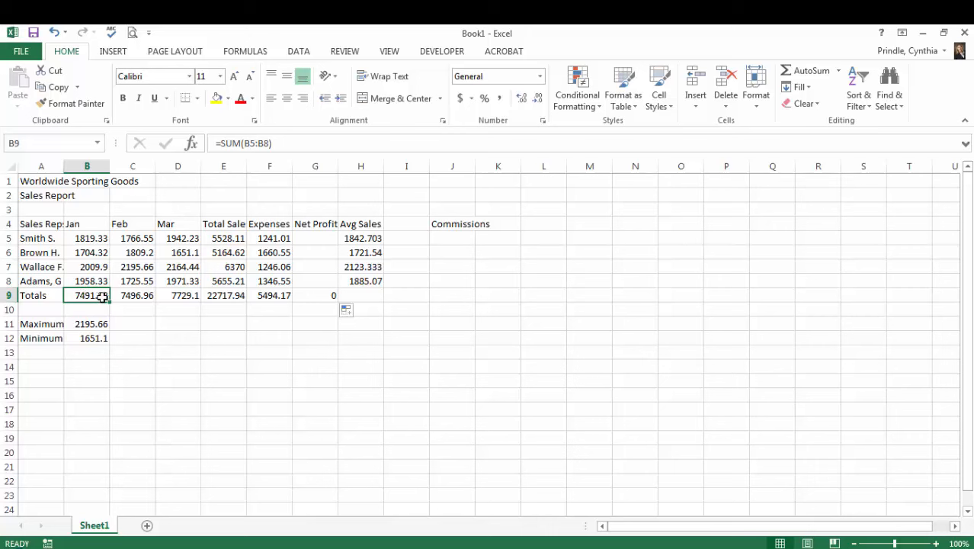
left_click(132, 297)
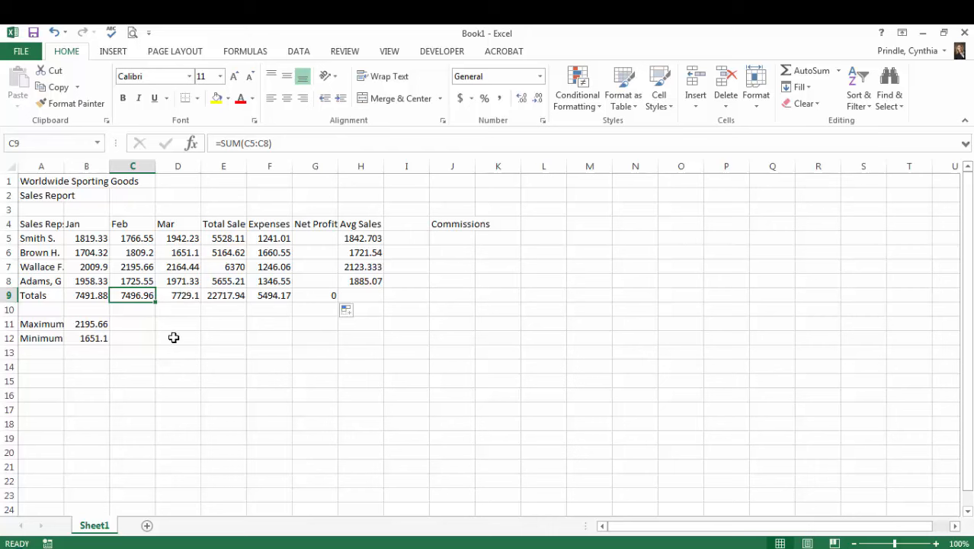
left_click(184, 298)
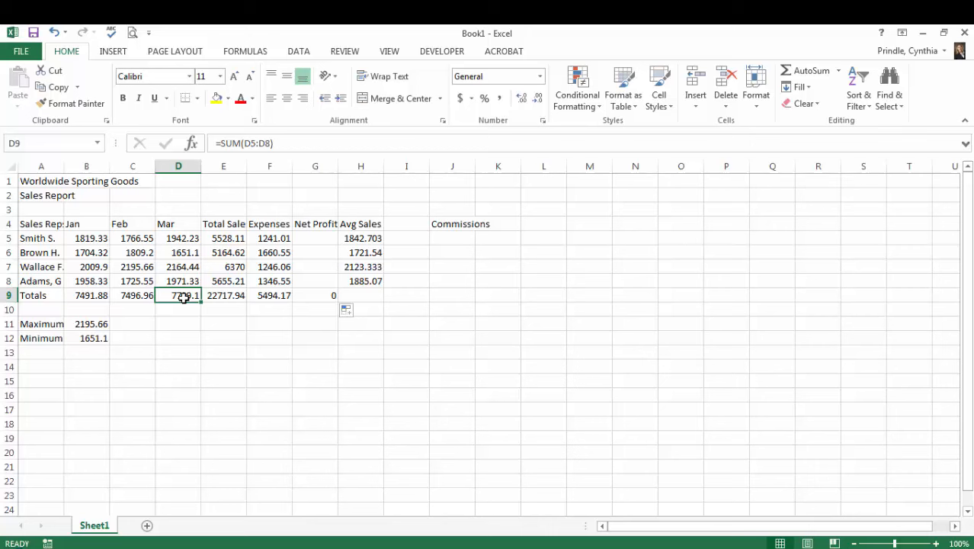
left_click(232, 296)
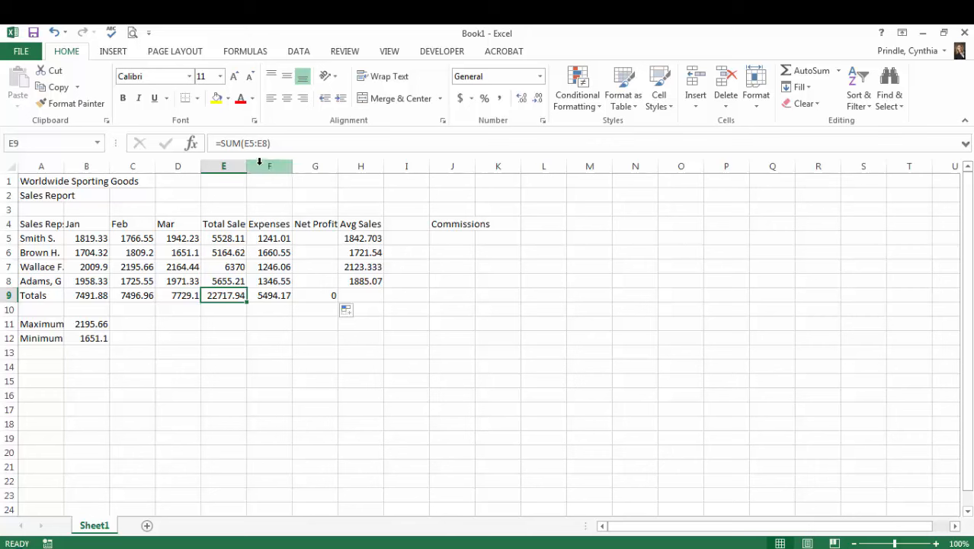
left_click(270, 296)
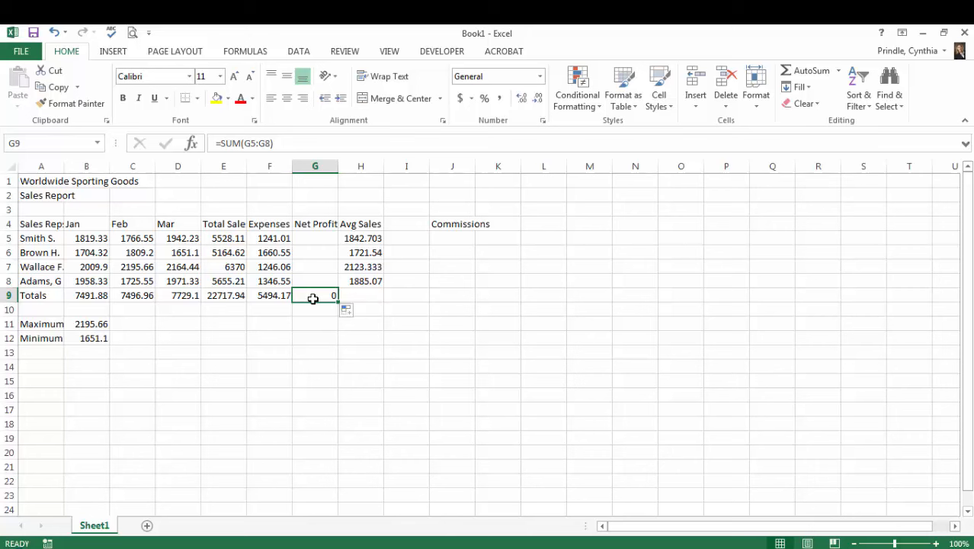
- Calculate the first sales rep's net profit in cell G5 with the formula =E5-F5
left_click(319, 235)
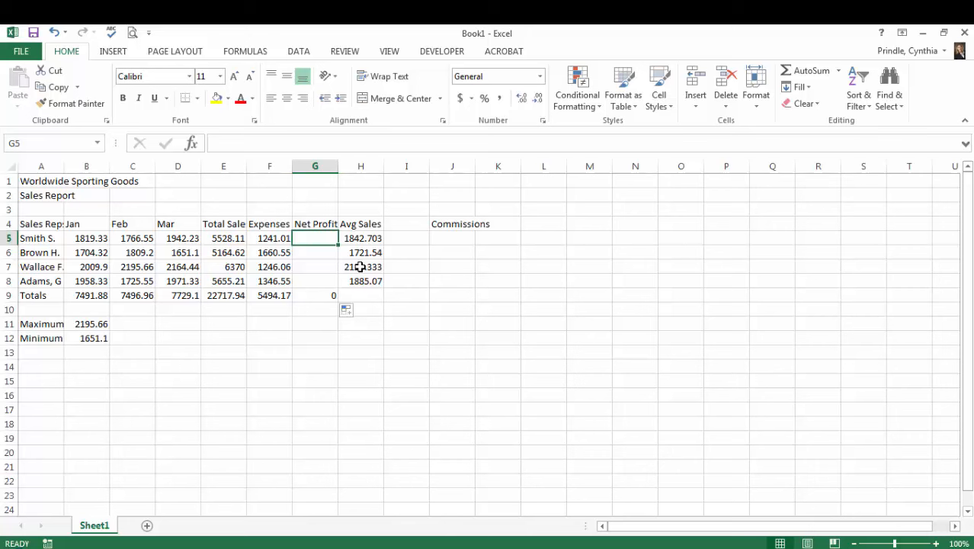
type("=")
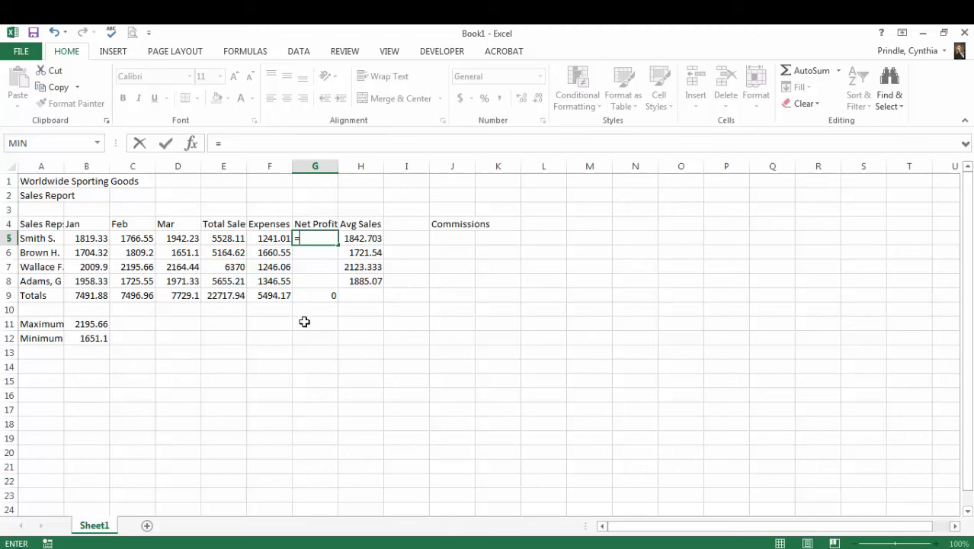
left_click(225, 238)
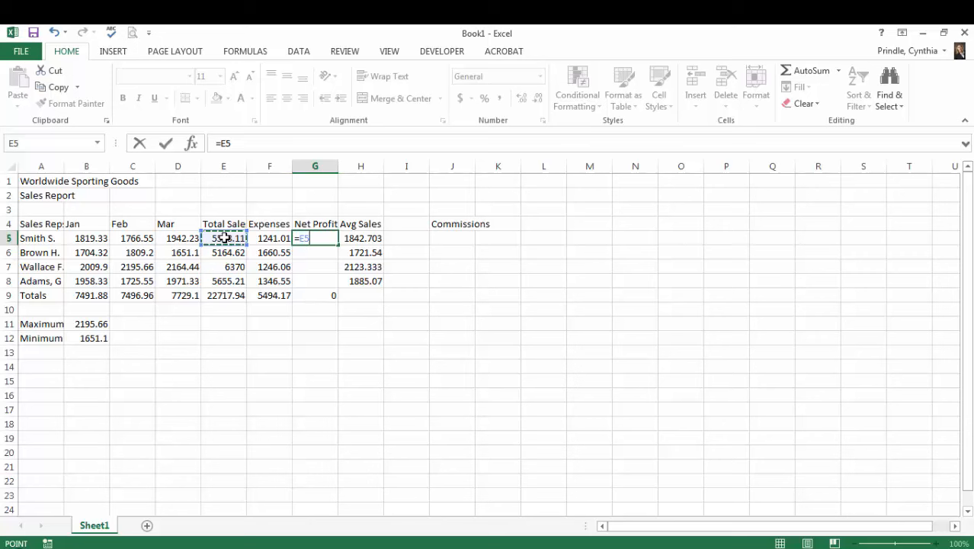
type("-")
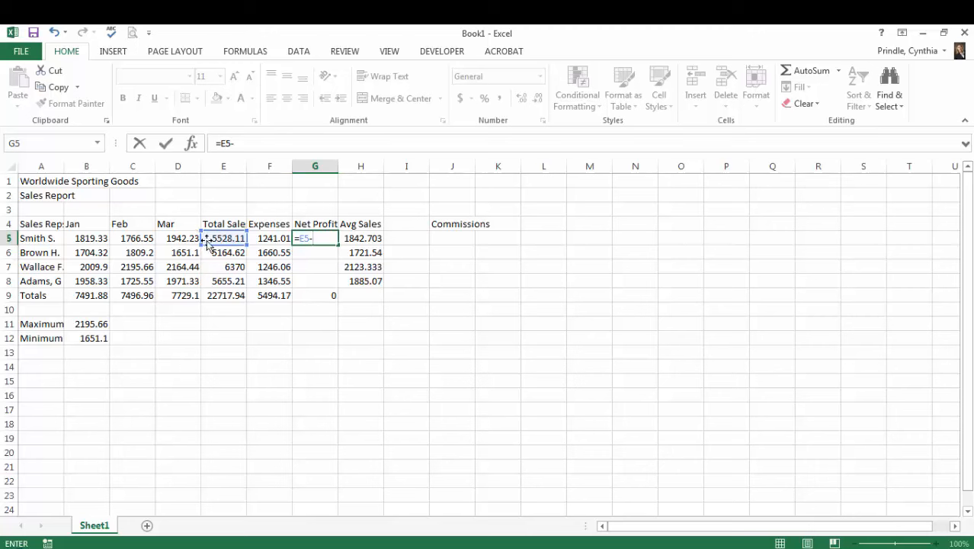
left_click(267, 239)
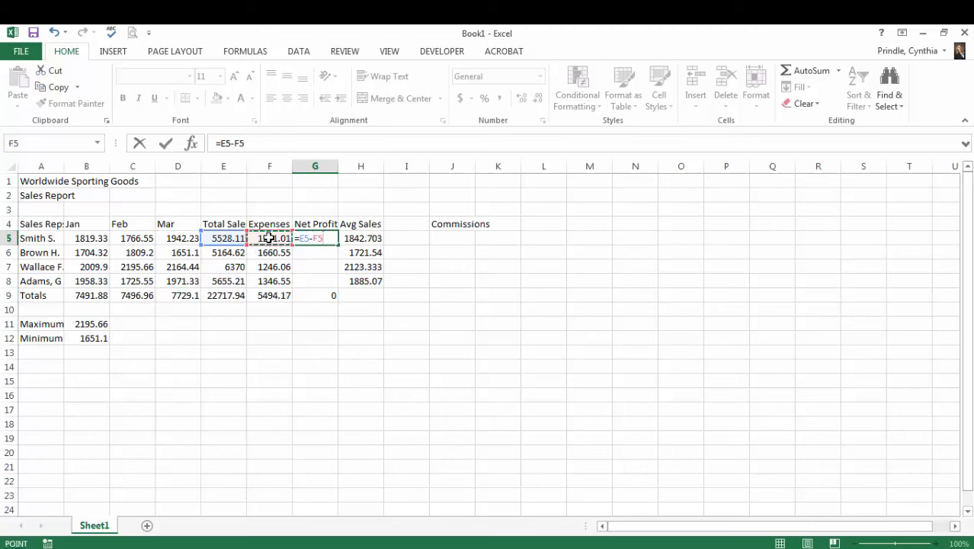
key("Return")
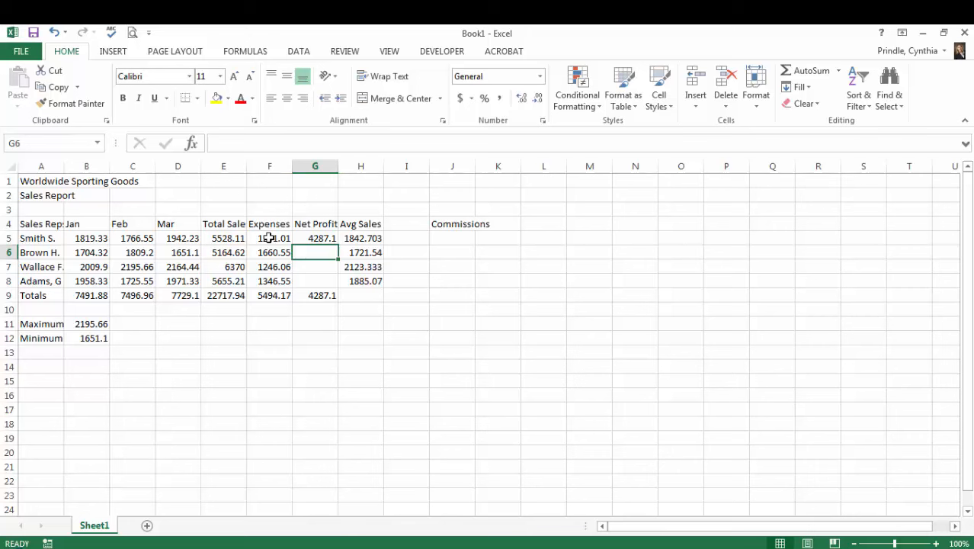
- Copy the net profit formula from G5 to G6:G8 and check the formula in each Net Profit cell
left_click(315, 238)
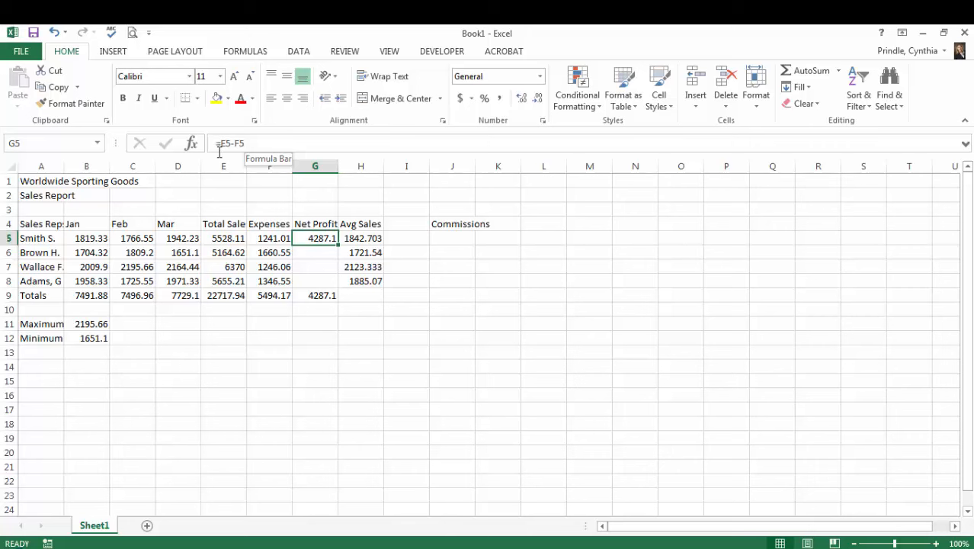
right_click(324, 239)
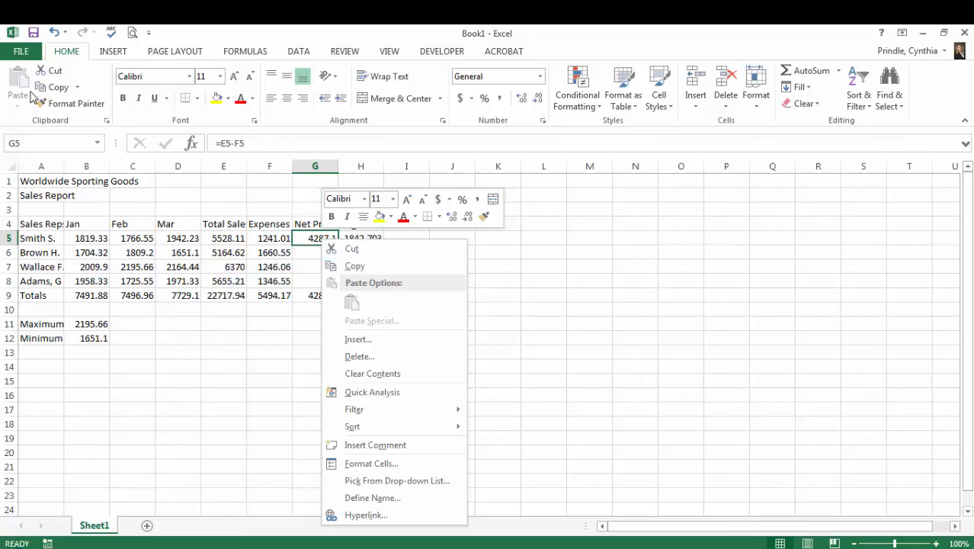
left_click(60, 90)
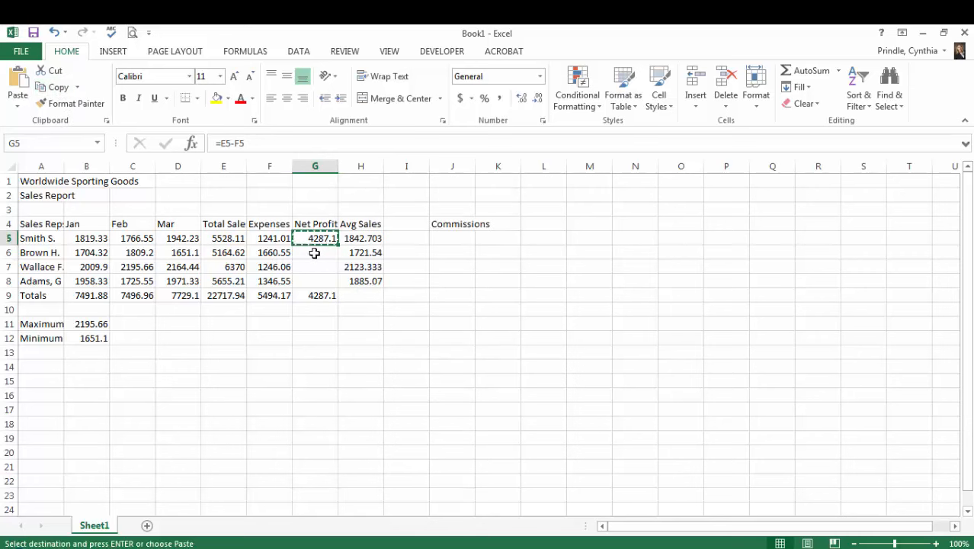
left_click_drag(314, 253, 305, 276)
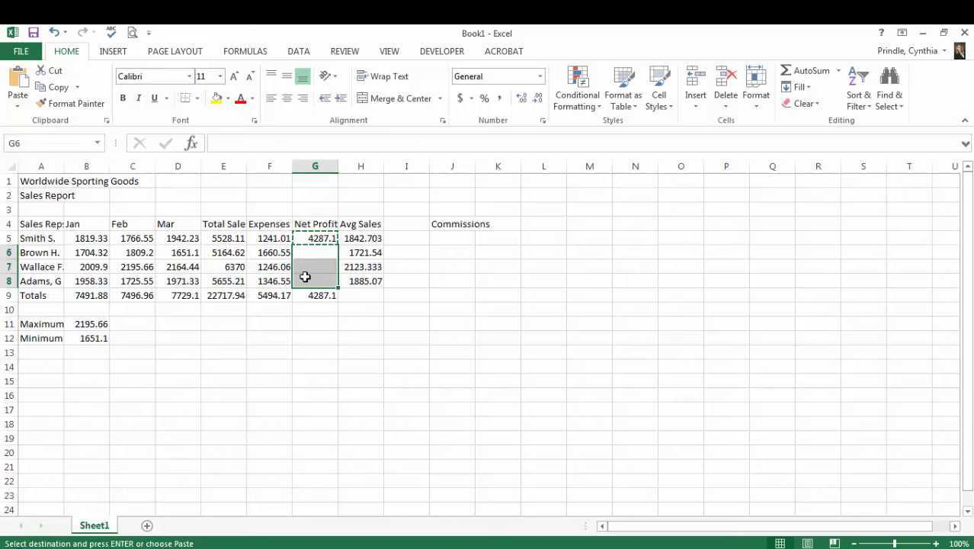
left_click(18, 79)
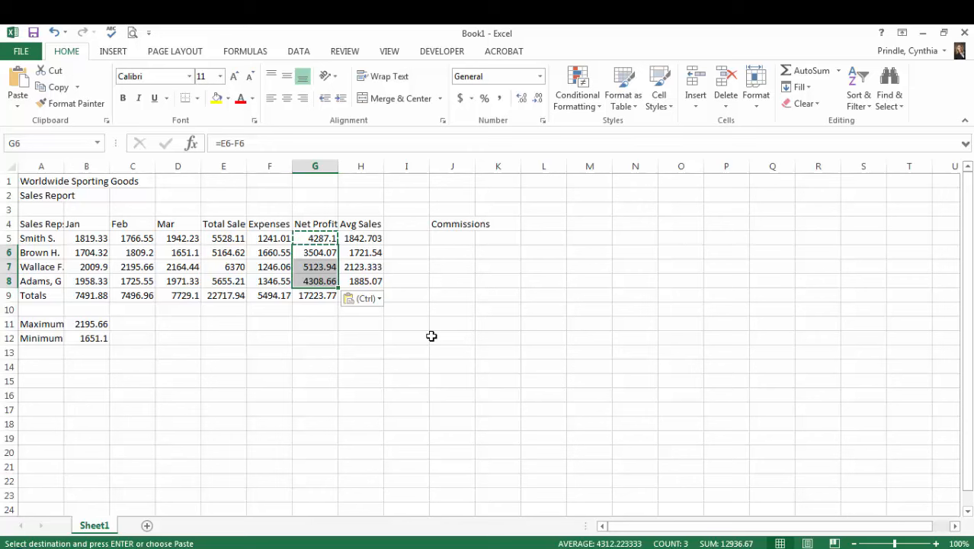
key("Escape")
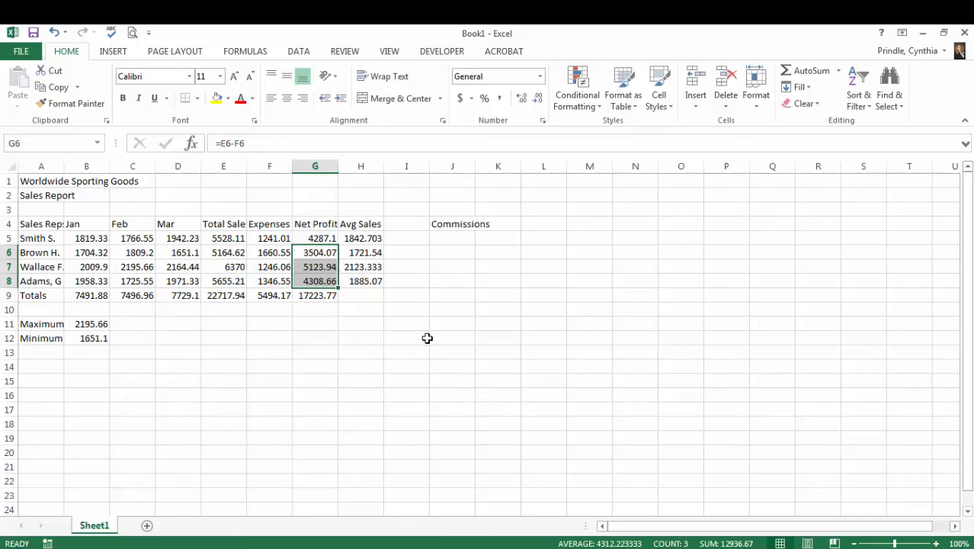
left_click(324, 239)
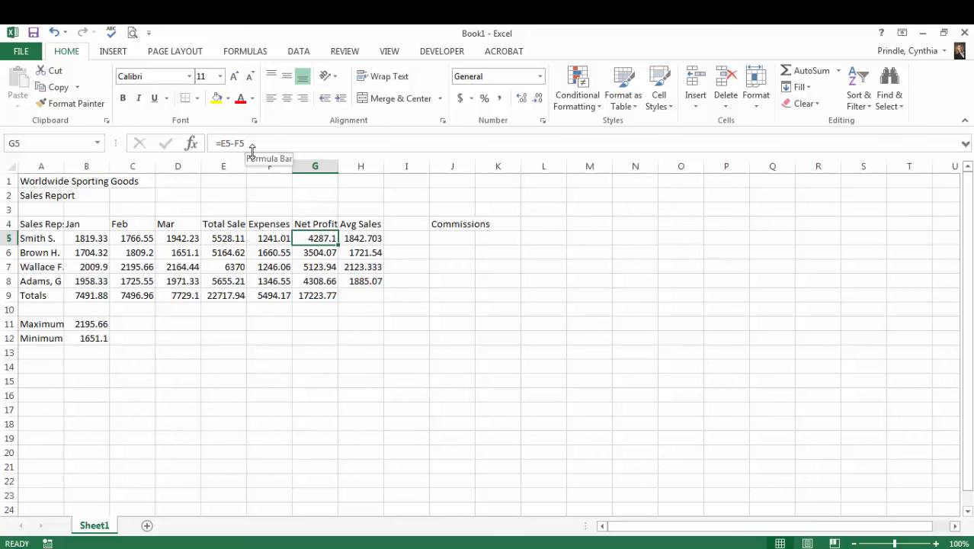
key("Down")
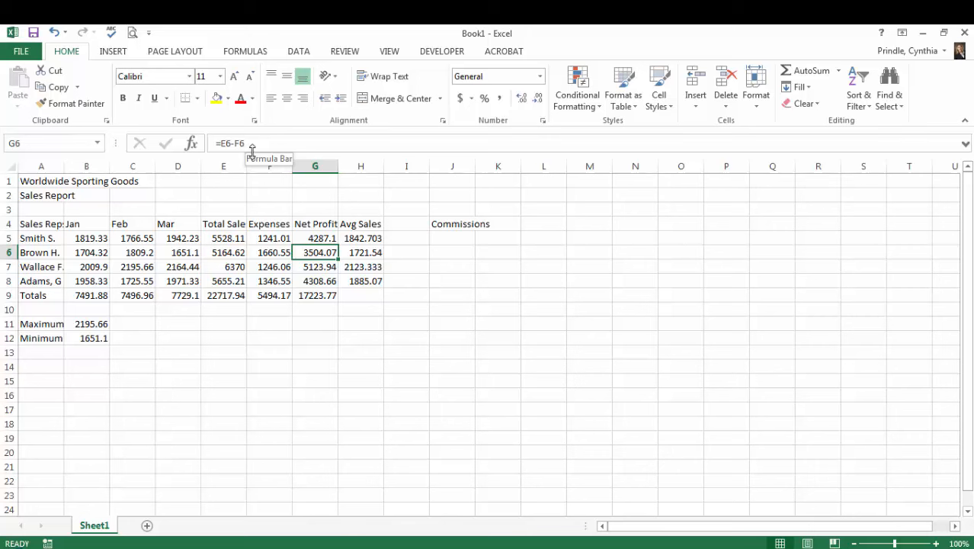
key("Down")
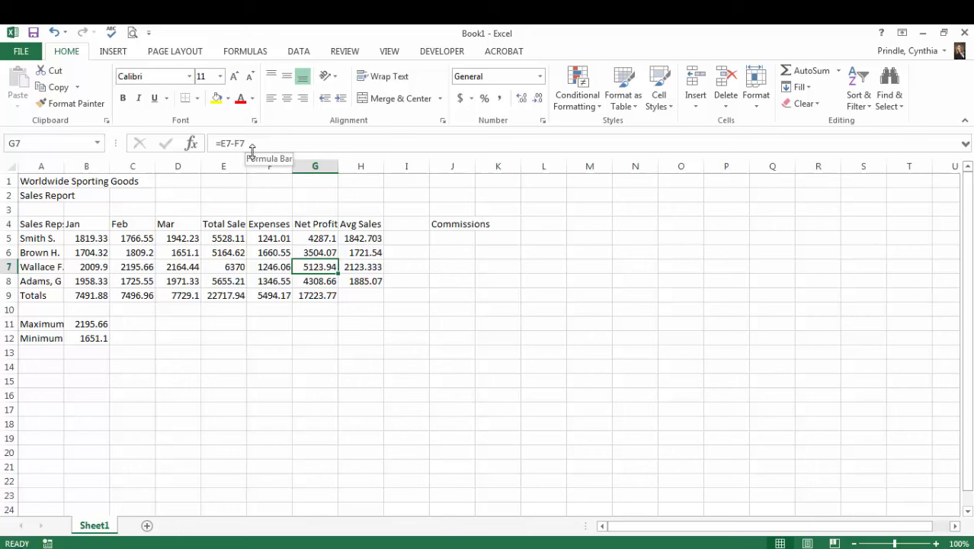
key("Down")
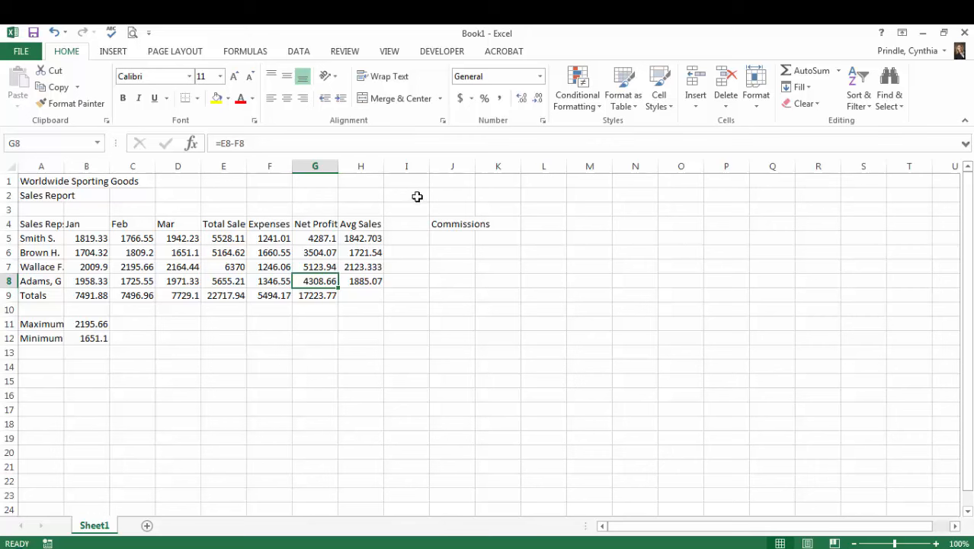
- Enter the label Commission Rate in cell J1 and select cell L1 beside it
left_click(443, 183)
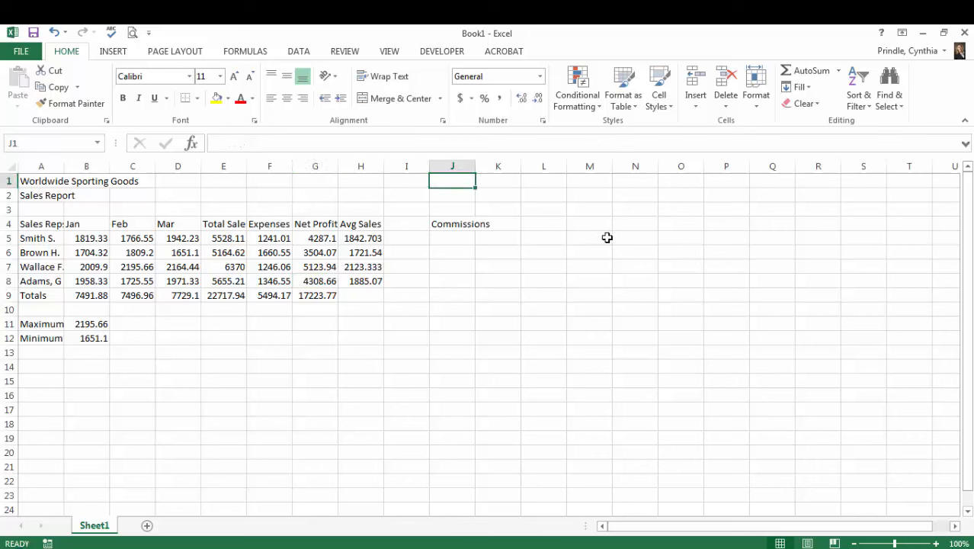
type("Commi")
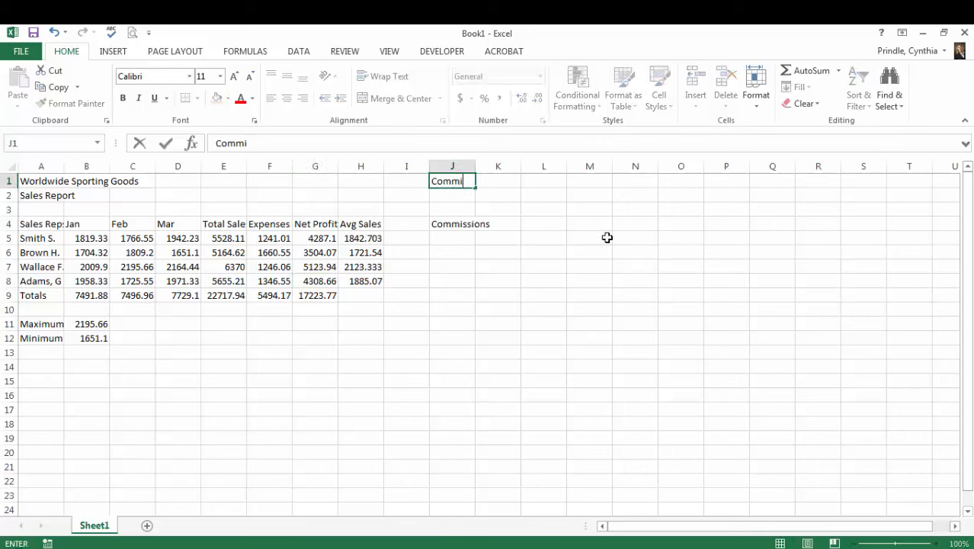
type("ssion Rate")
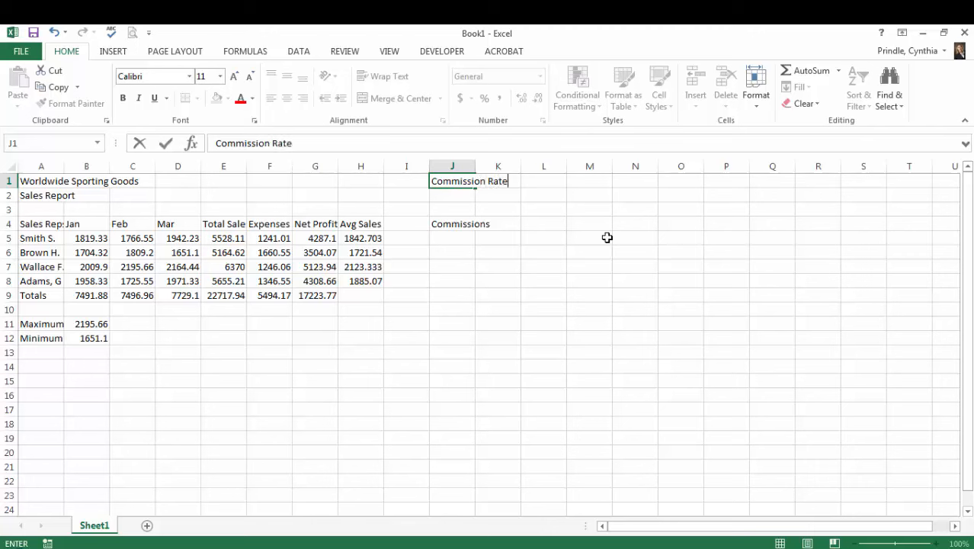
key("Return")
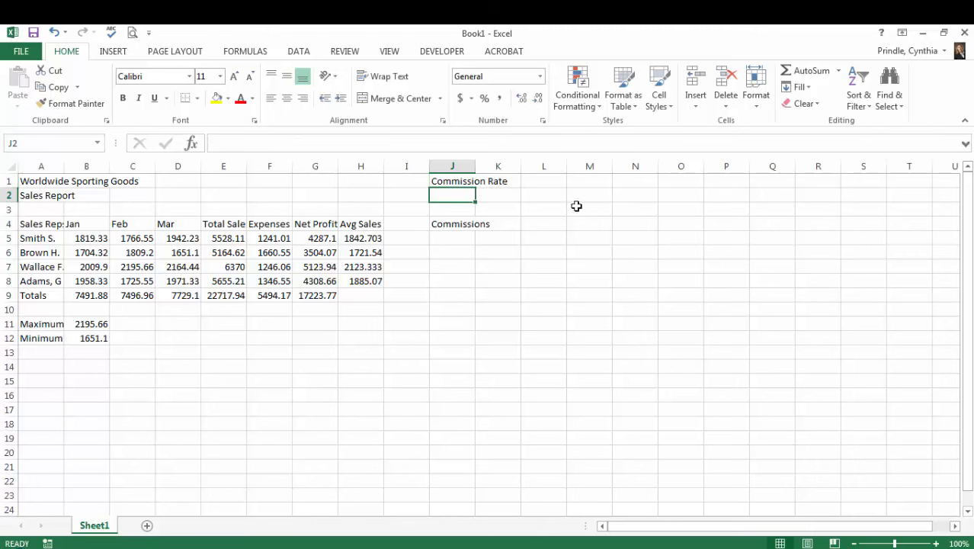
left_click(547, 181)
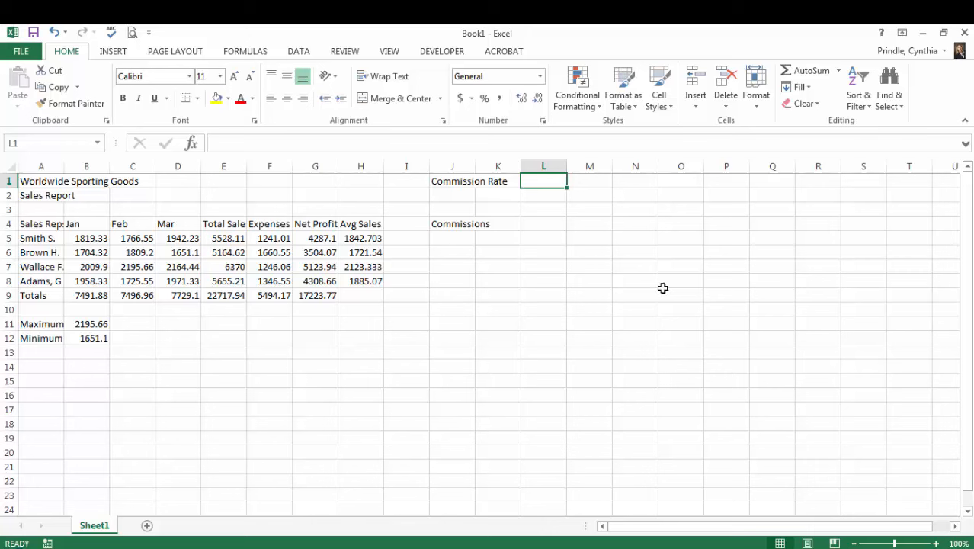
- Enter a commission rate of 5% in cell L1
type("5%")
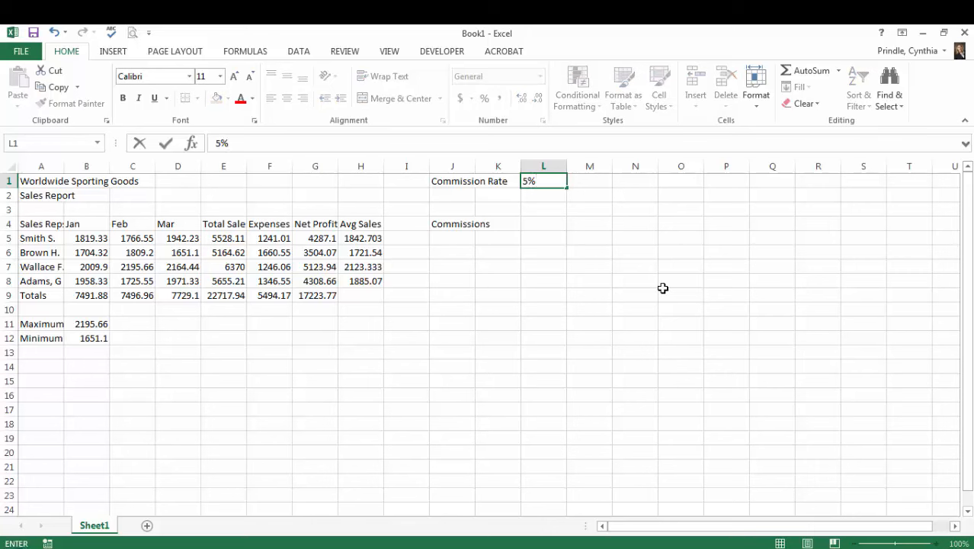
key("Return")
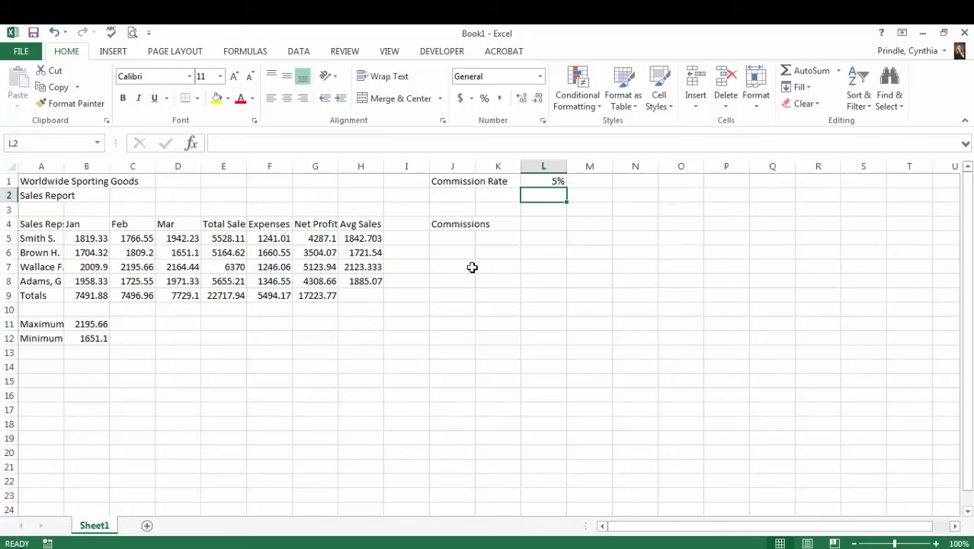
- Calculate the first sales rep's commission in cell J5 with the relative-reference formula =E5*L1
left_click(465, 239)
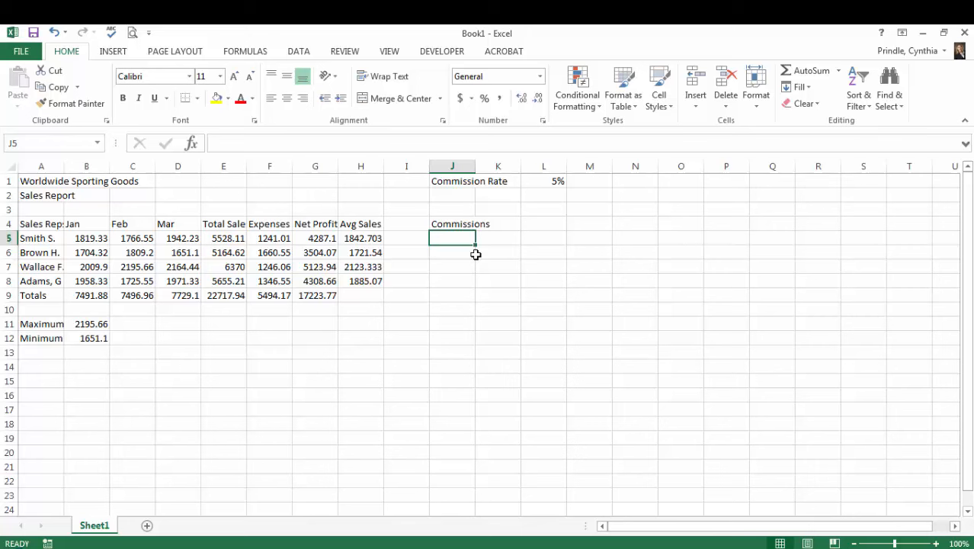
type("=")
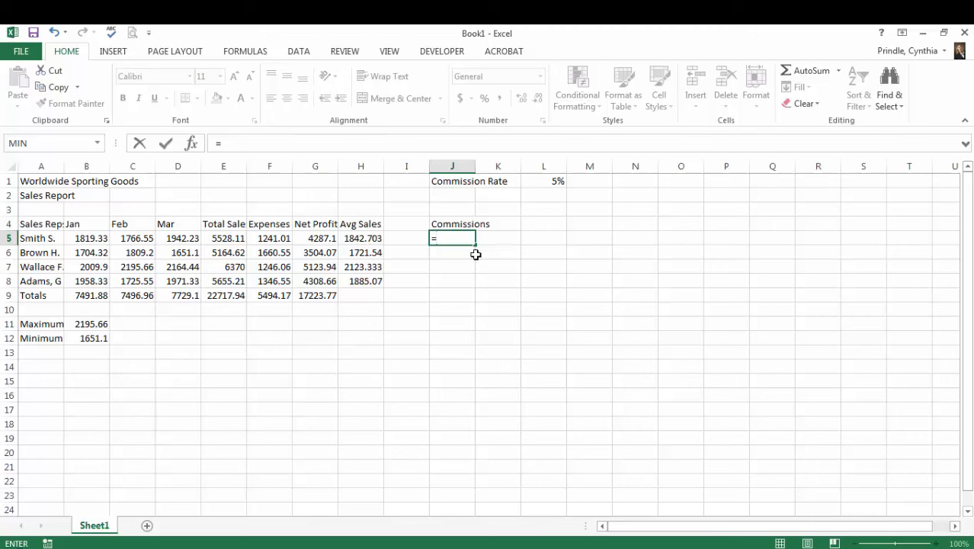
left_click(225, 239)
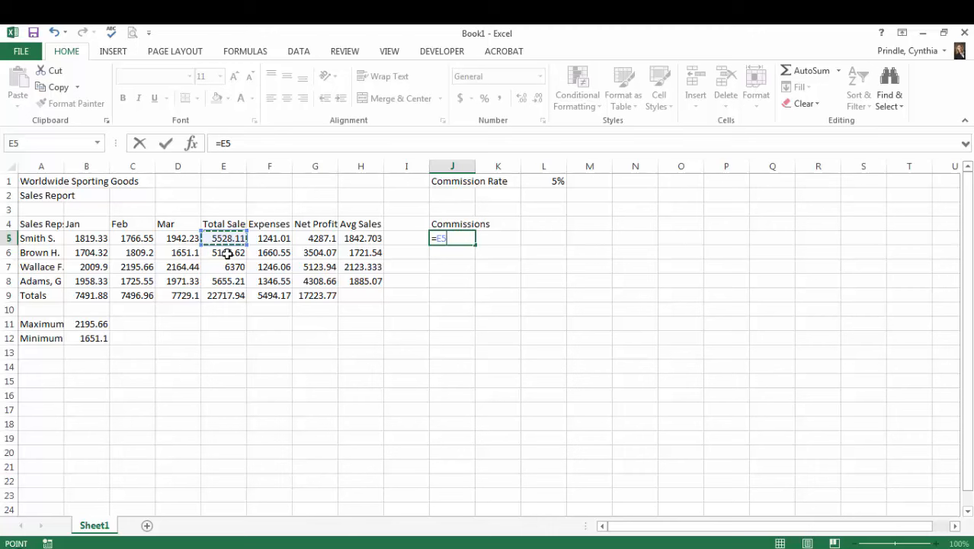
type("*")
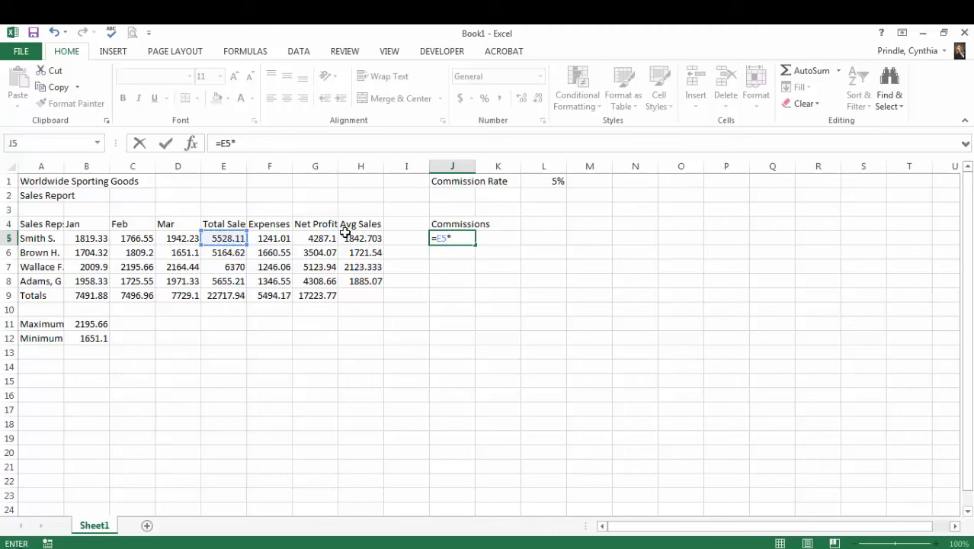
left_click(553, 182)
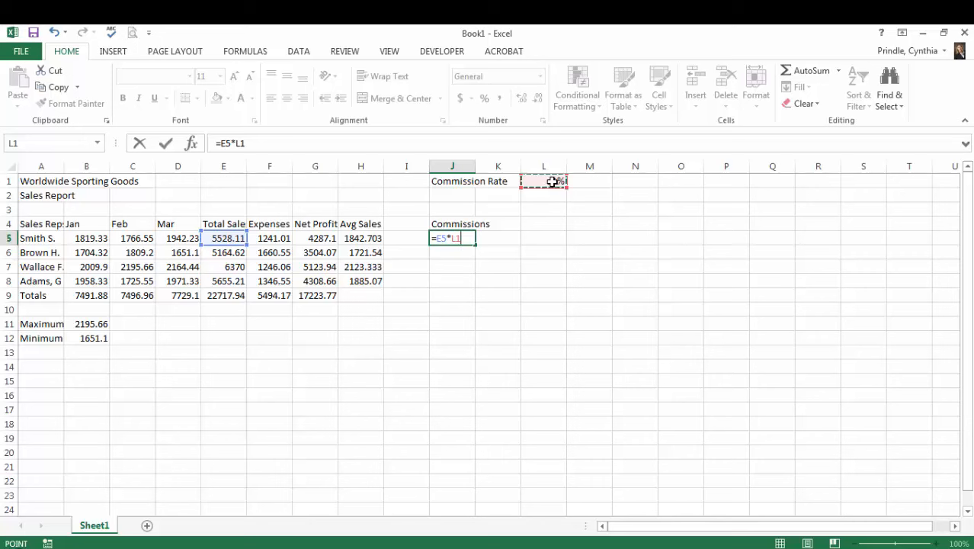
key("Return")
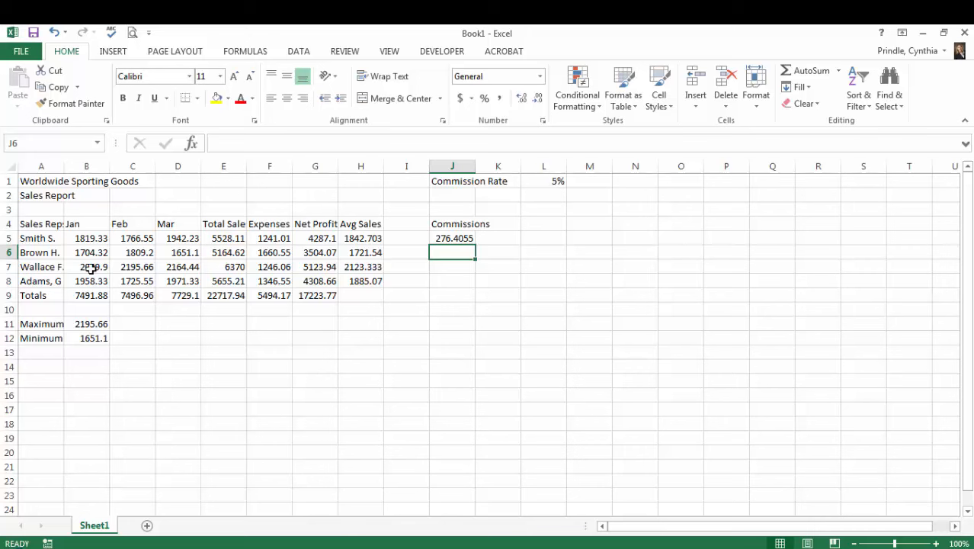
- Copy the commission formula from J5 to J6:J8 and examine which cells the copied formulas reference
left_click(456, 238)
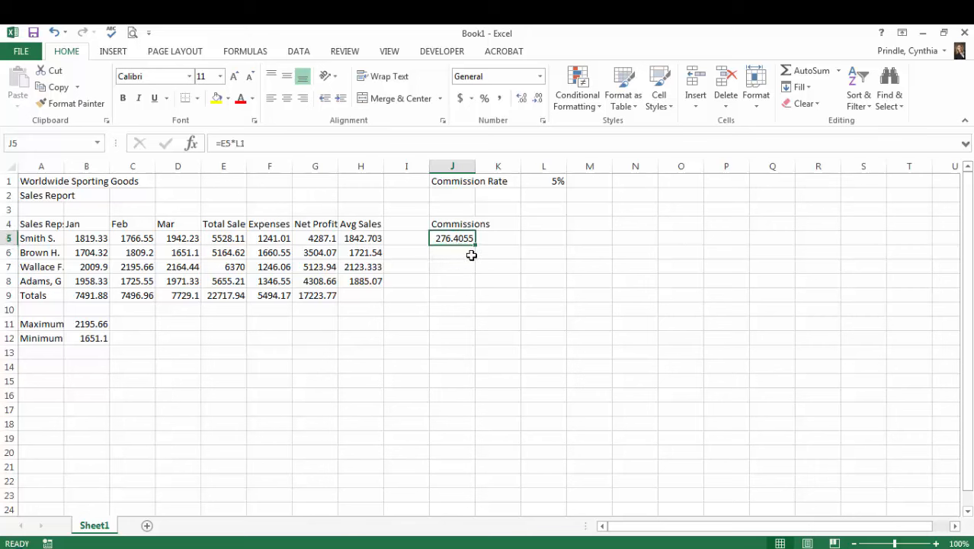
left_click_drag(474, 246, 474, 288)
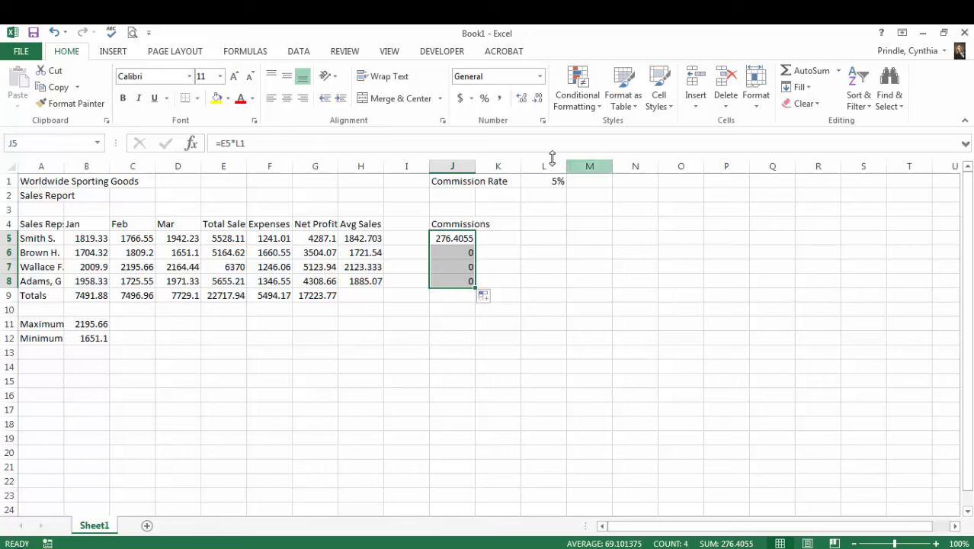
left_click(458, 239)
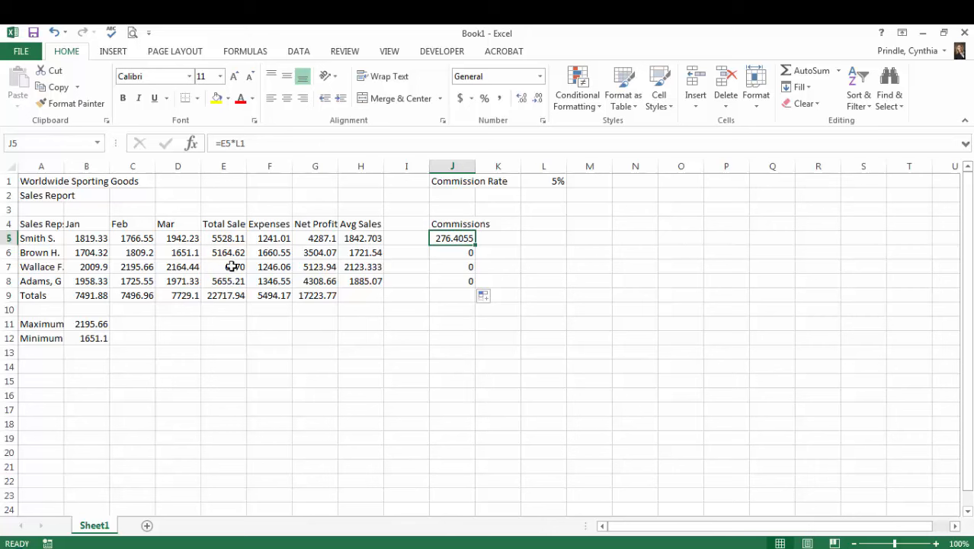
left_click(452, 254)
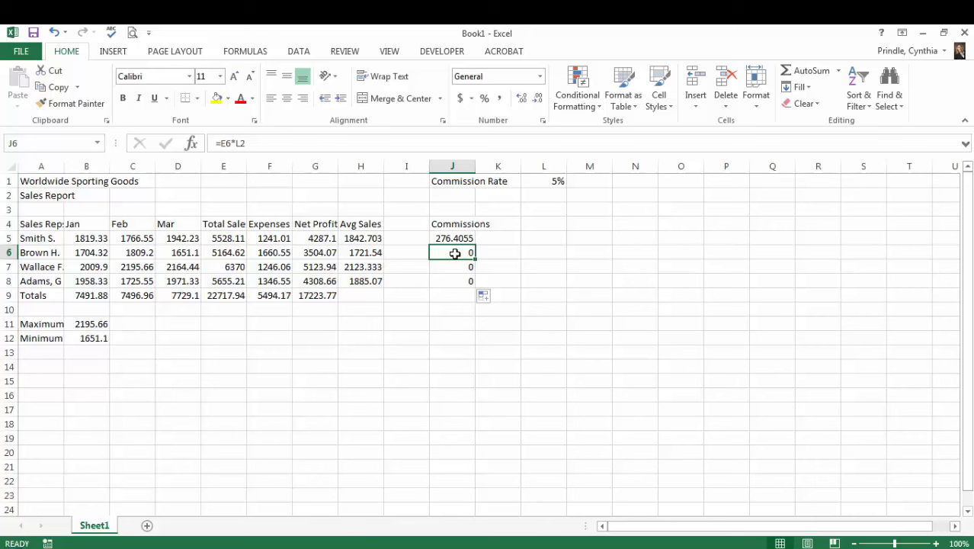
double_click(452, 254)
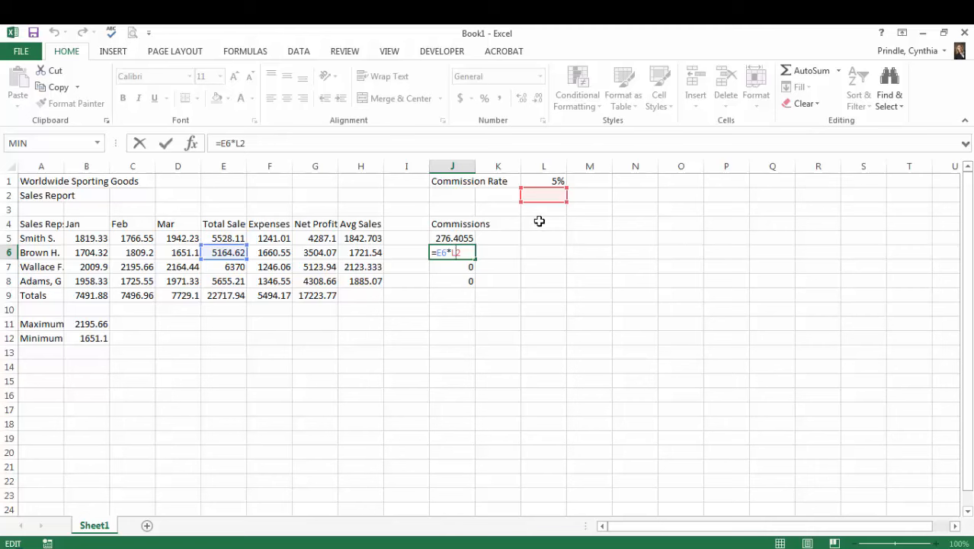
key("ctrl+Return")
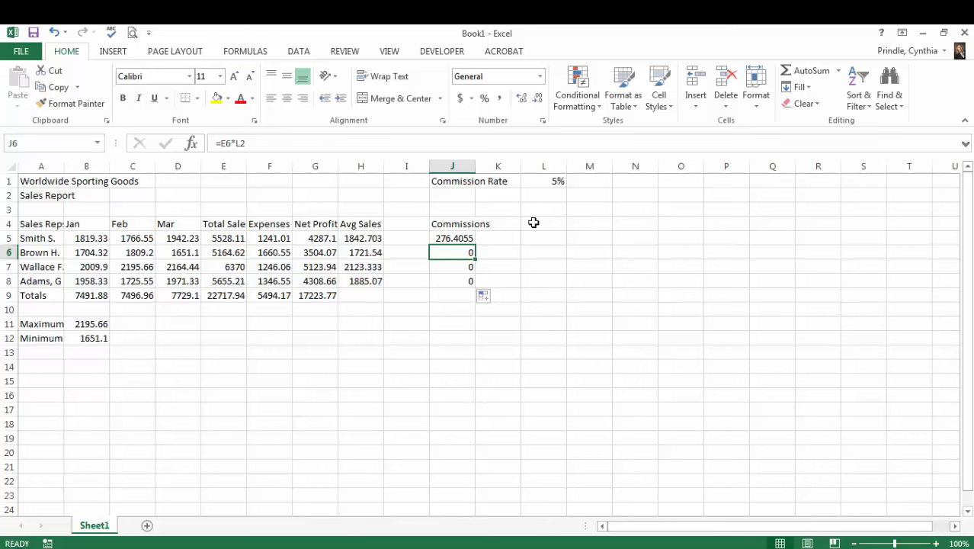
left_click(454, 268)
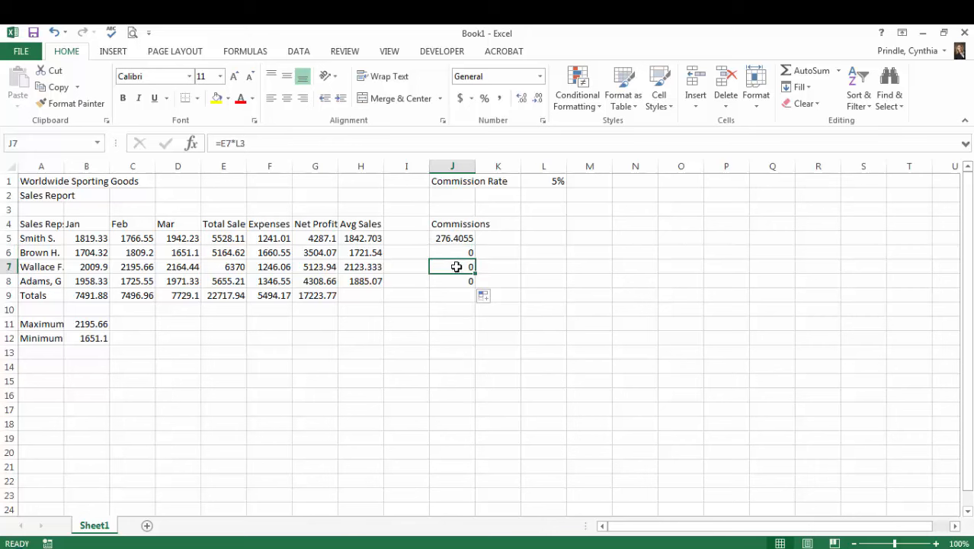
double_click(456, 267)
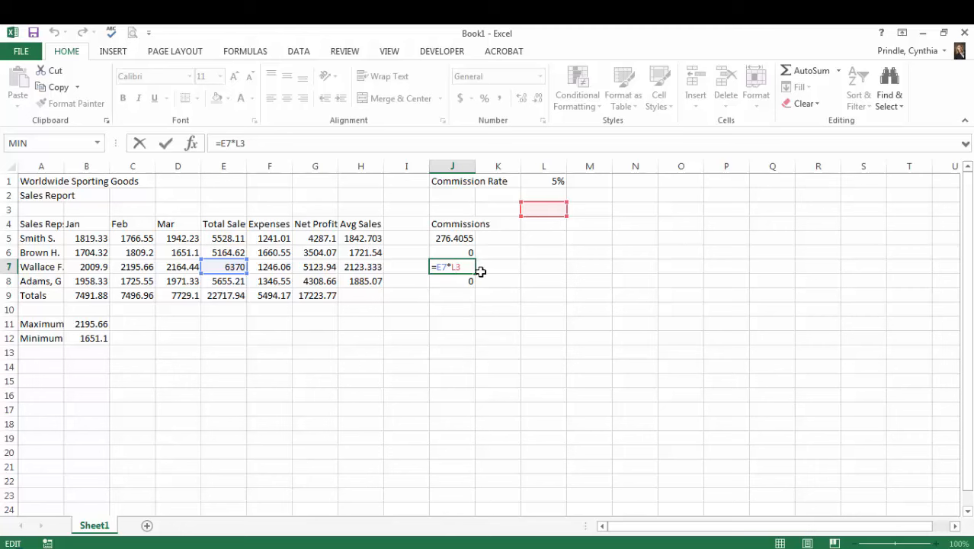
key("Return")
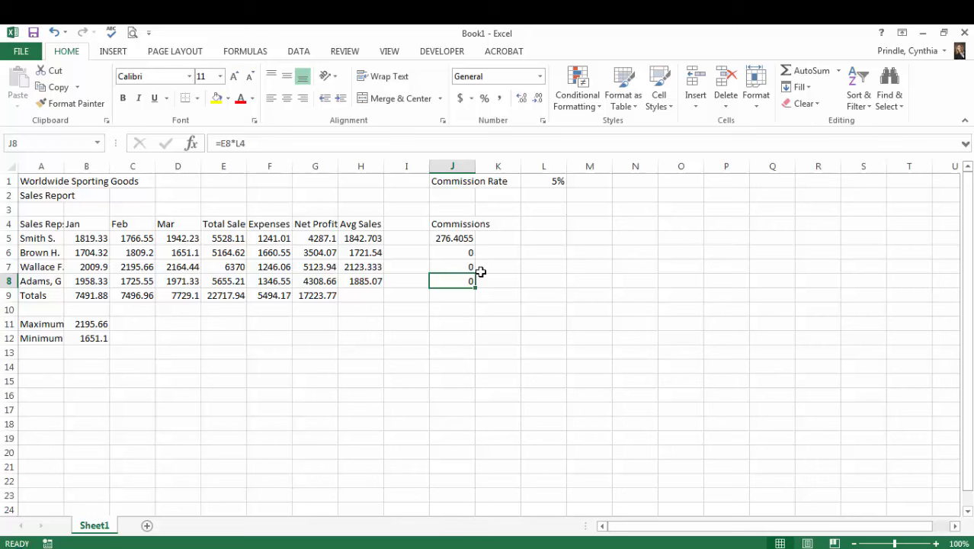
- Clear the commission formulas from cells J5:J8
left_click(456, 238)
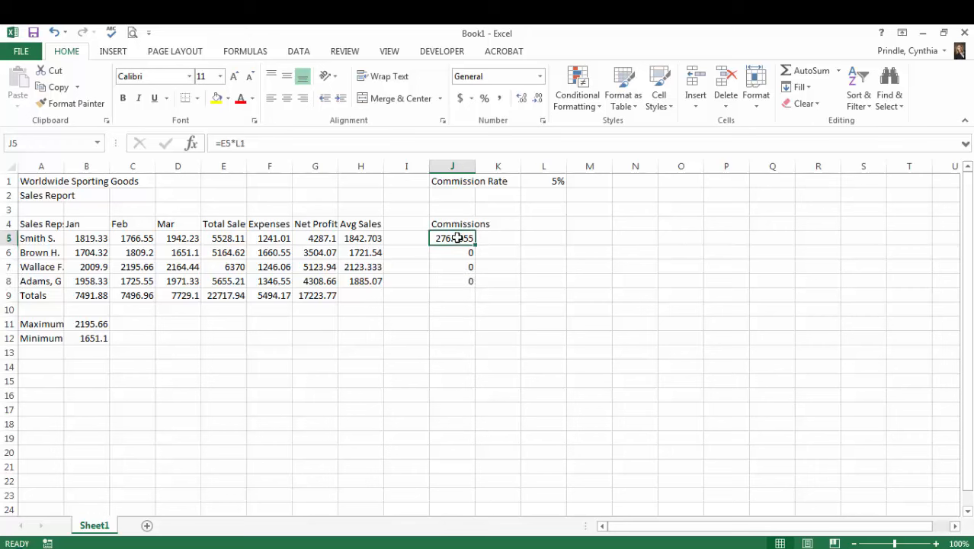
left_click_drag(456, 238, 457, 281)
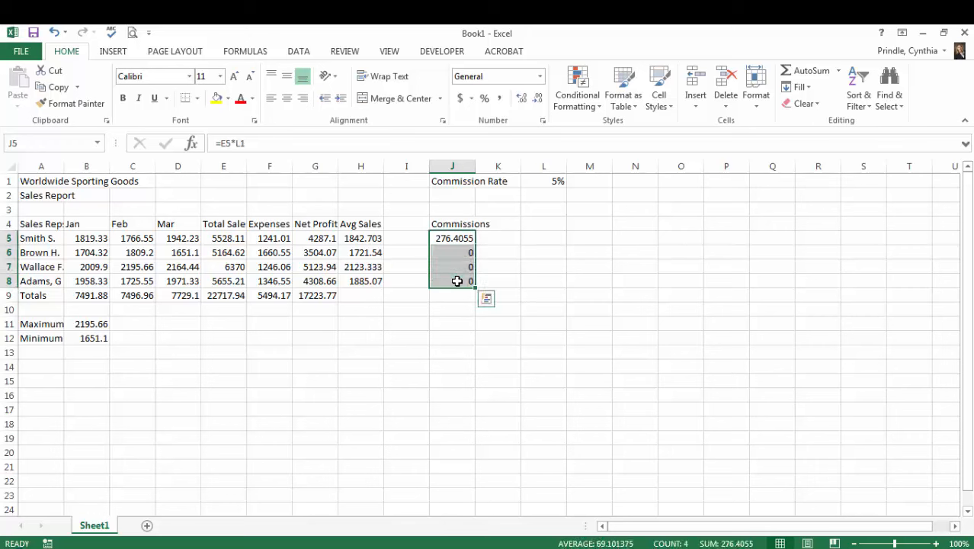
key("Delete")
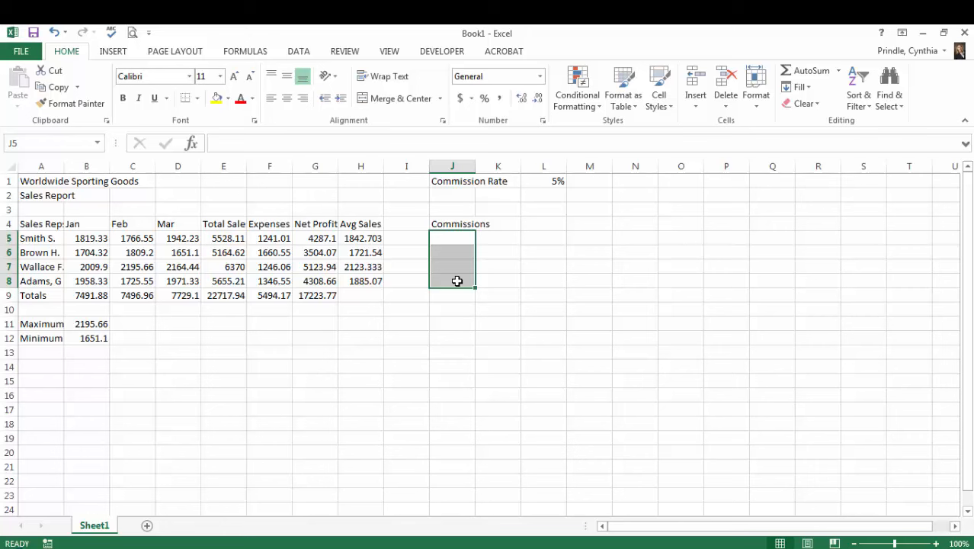
- Build the first sales rep's commission formula =E5*$L$1 in cell J5, with an absolute reference to the commission rate
left_click(456, 239)
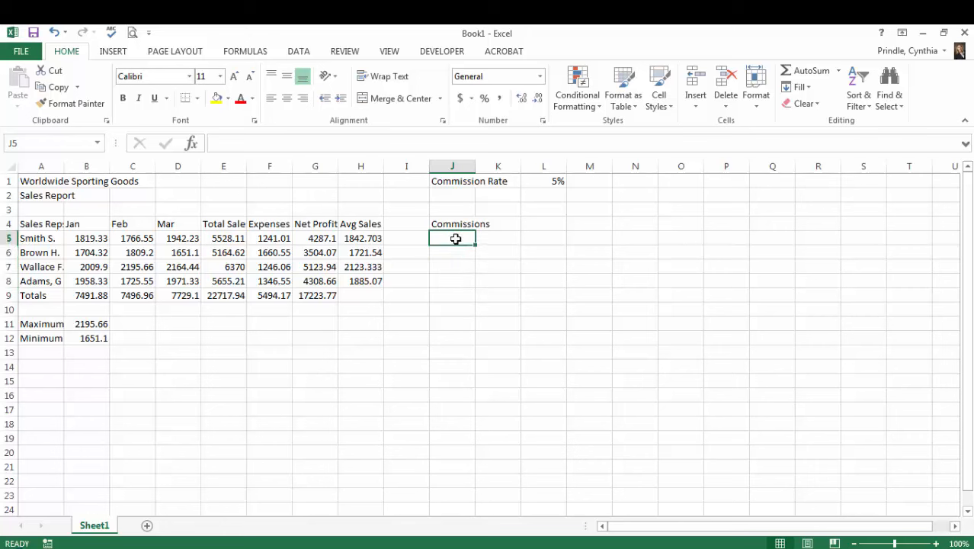
type("=")
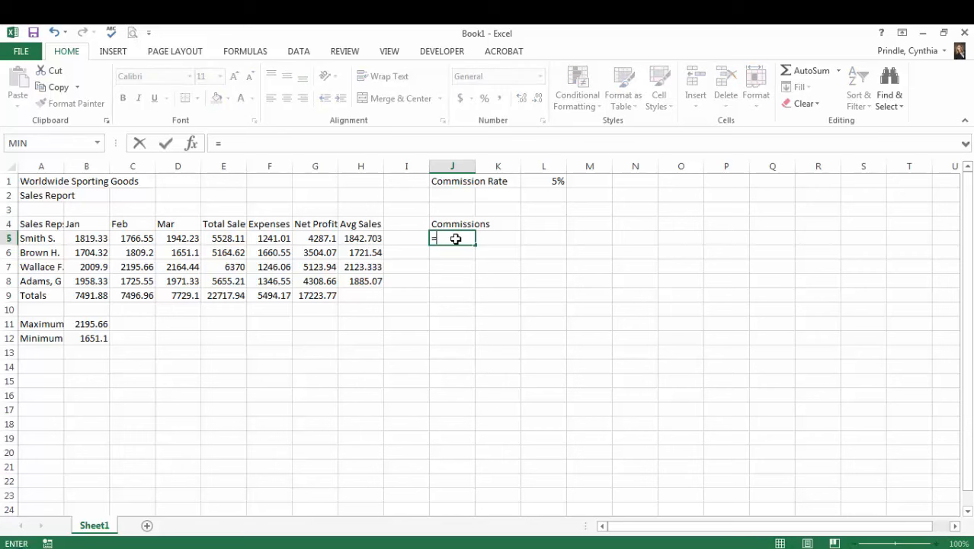
left_click(226, 239)
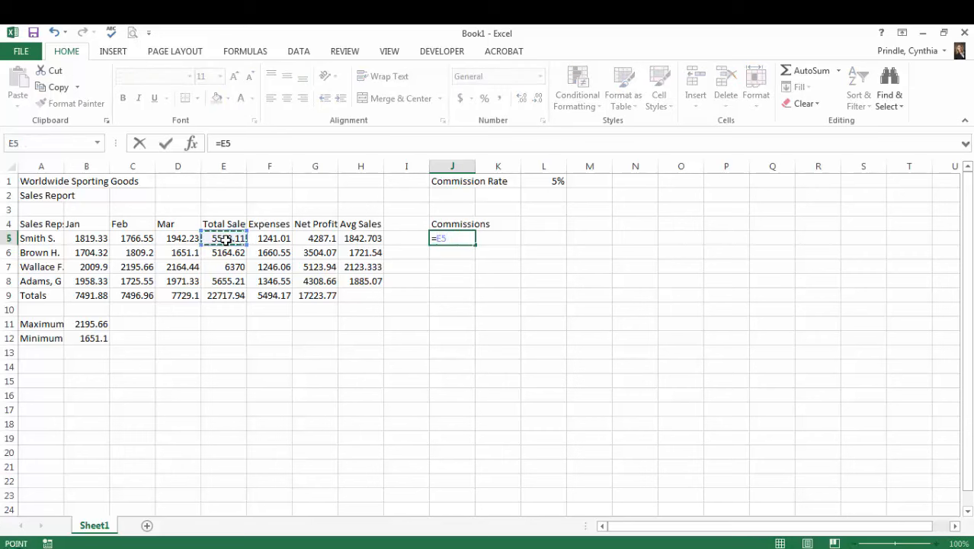
type("*")
left_click(551, 179)
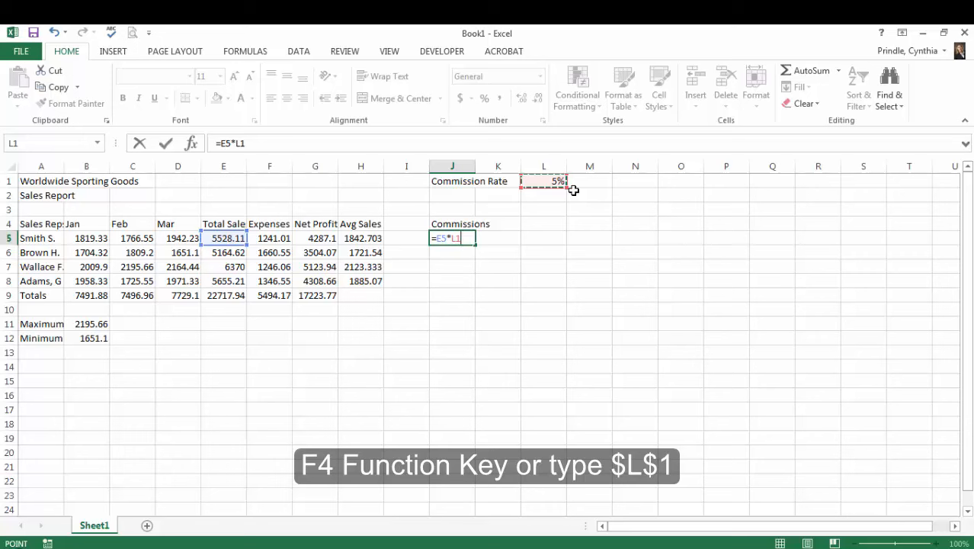
key("F4")
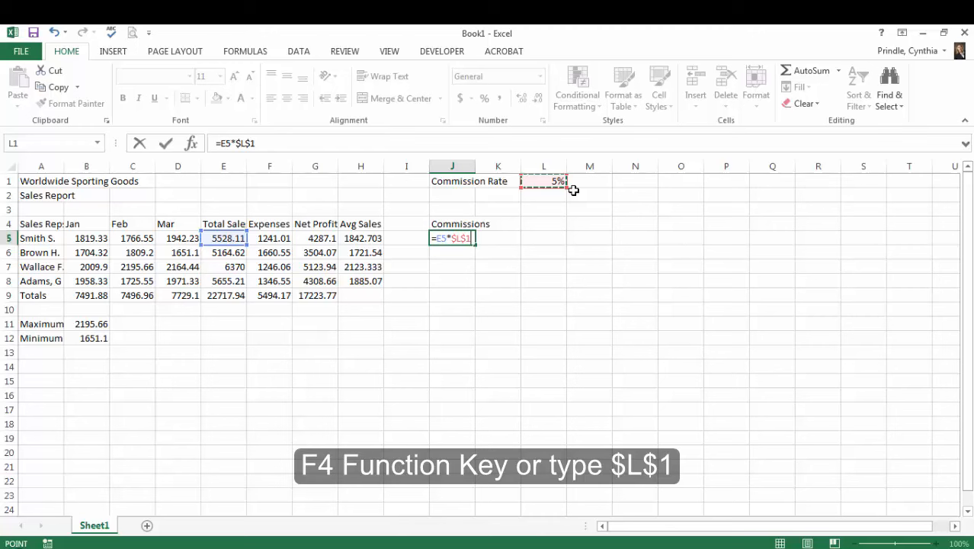
- Copy the absolute-reference commission formula from J5 to J6:J8 and check which cells each formula references
key("Return")
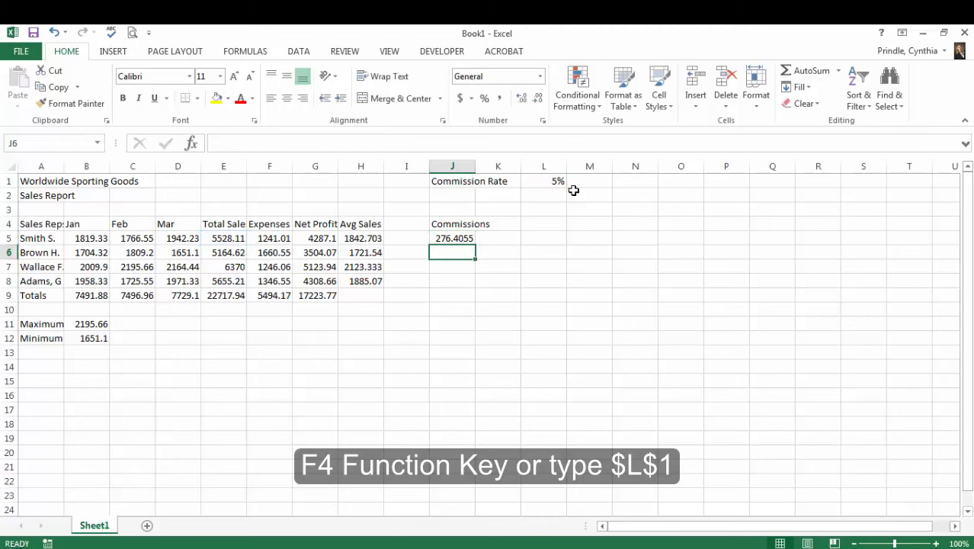
left_click(460, 239)
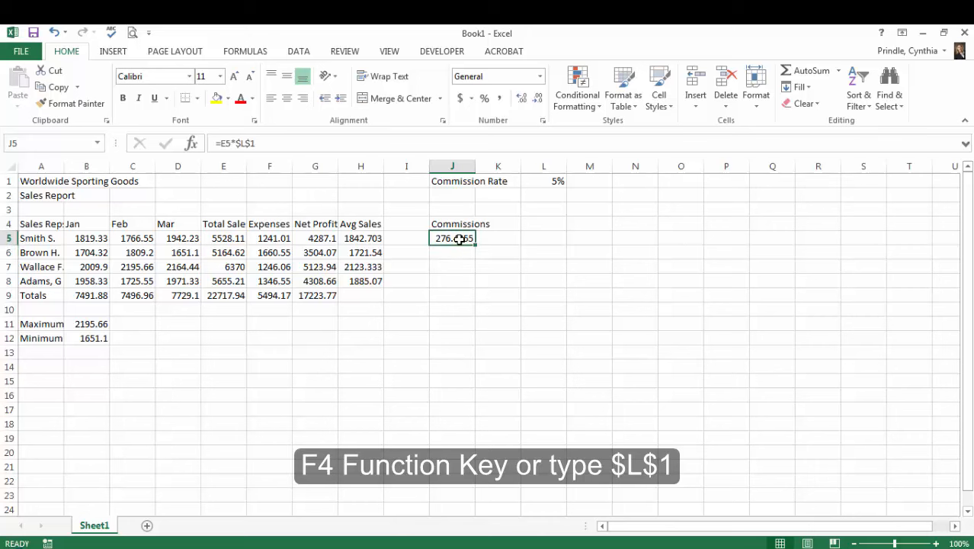
left_click_drag(475, 245, 471, 284)
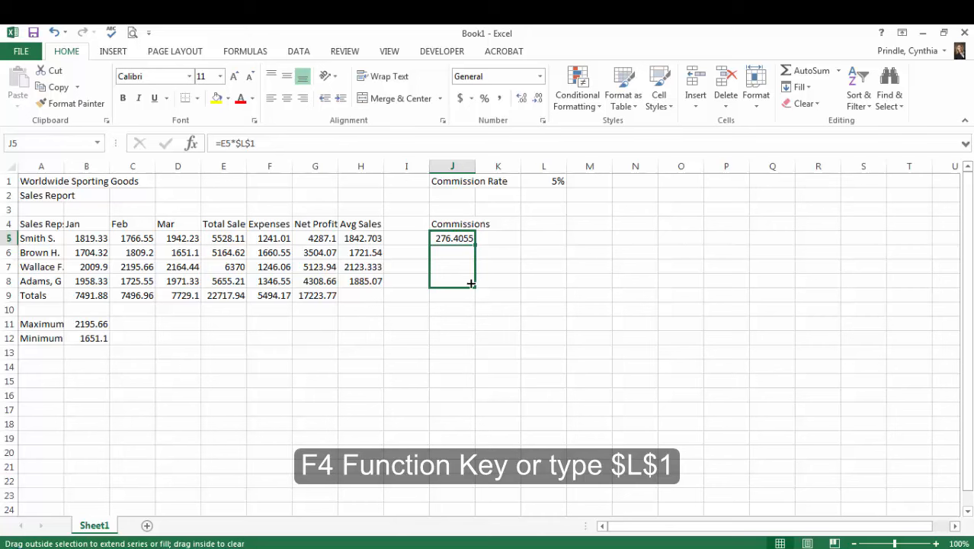
left_click_drag(471, 283, 471, 283)
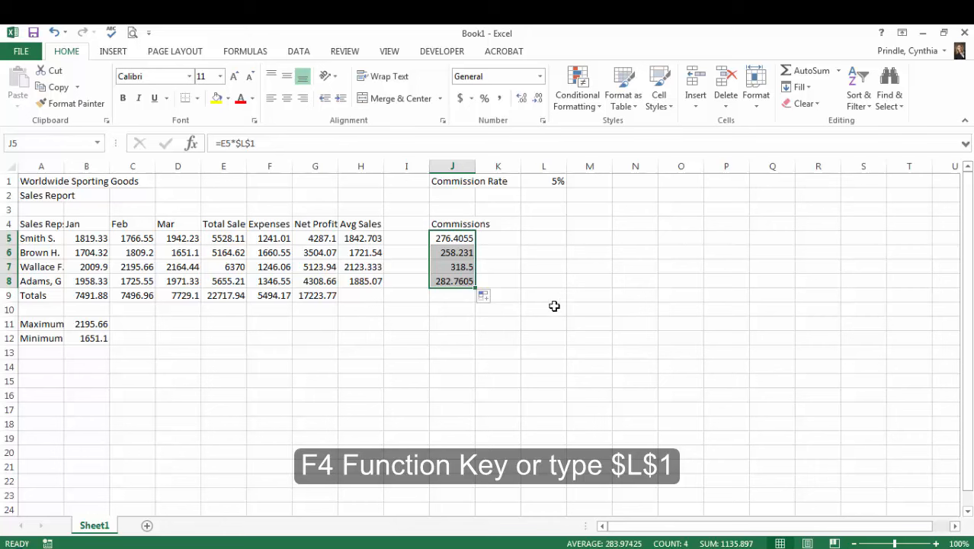
left_click(463, 239)
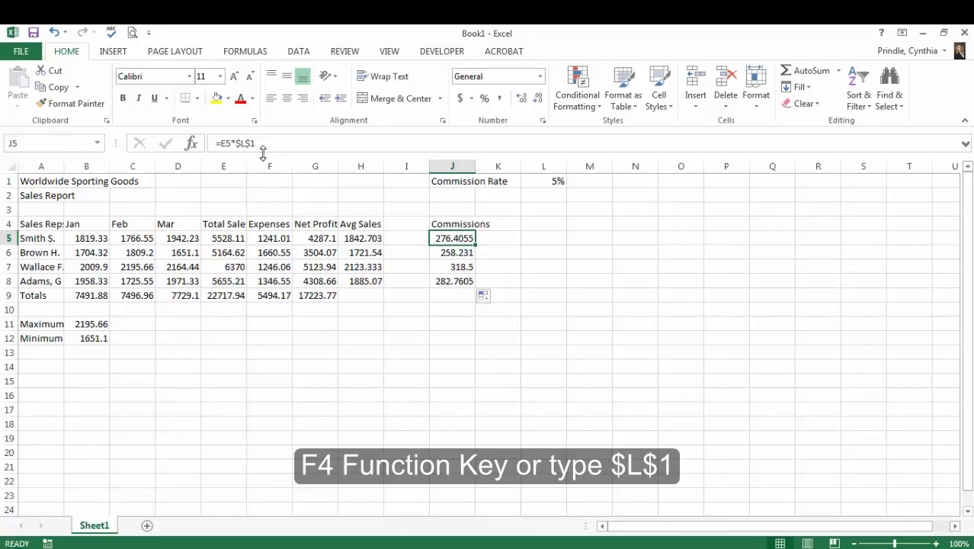
left_click(455, 253)
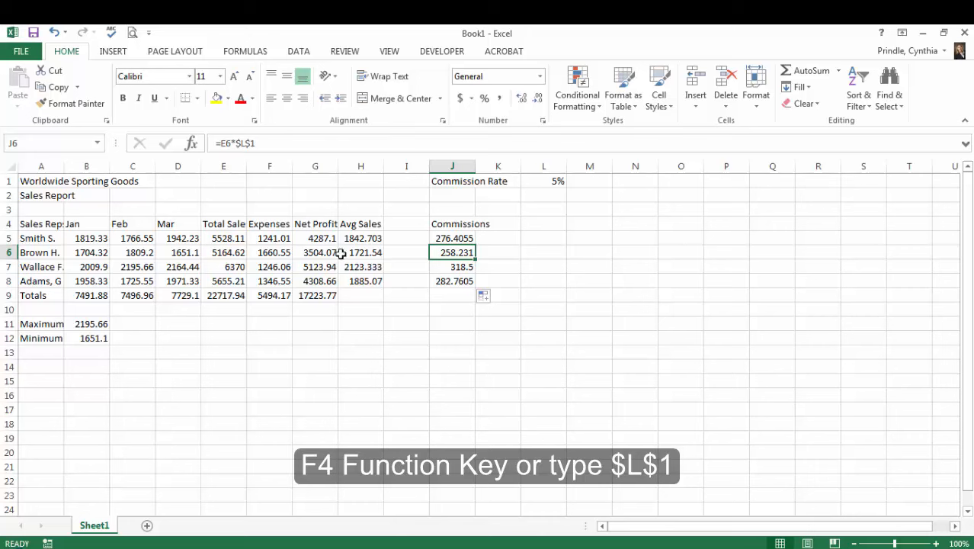
left_click(447, 267)
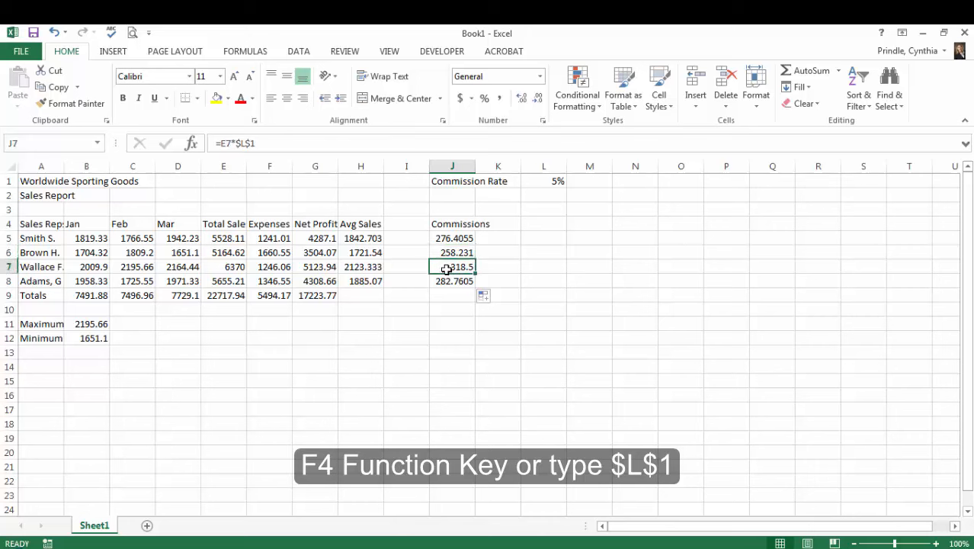
left_click(441, 279)
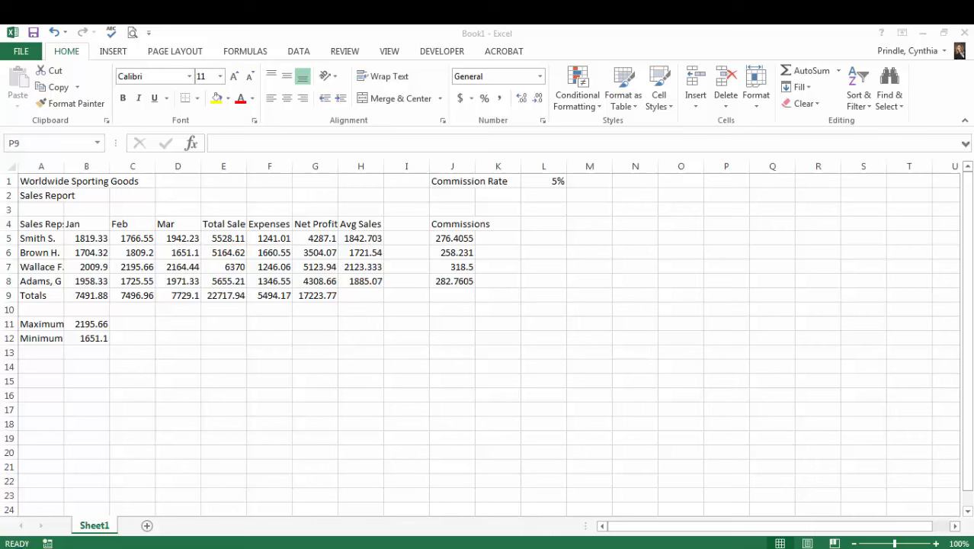
- Add the label Date in cell G1 and enter the date 10/20/2015 in H1
left_click(303, 179)
left_click(304, 182)
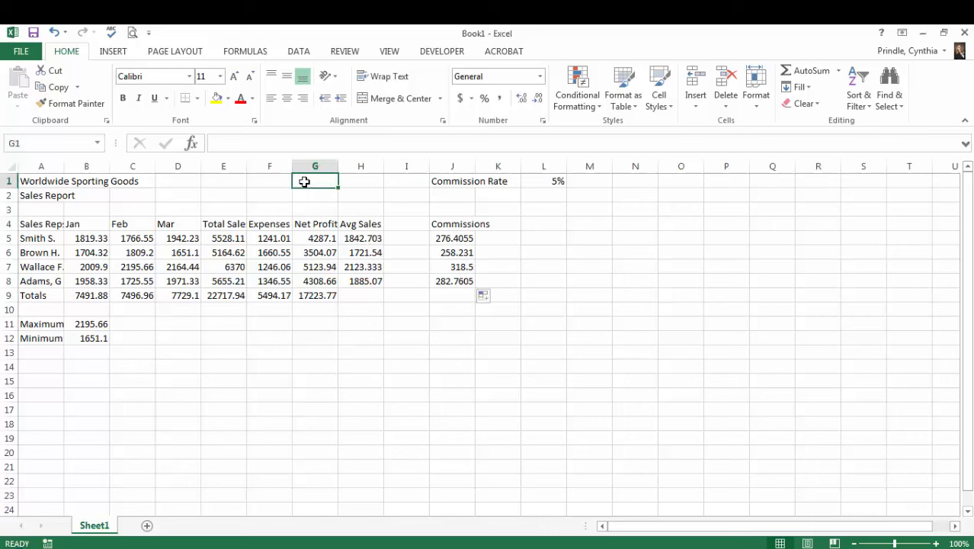
type("Date")
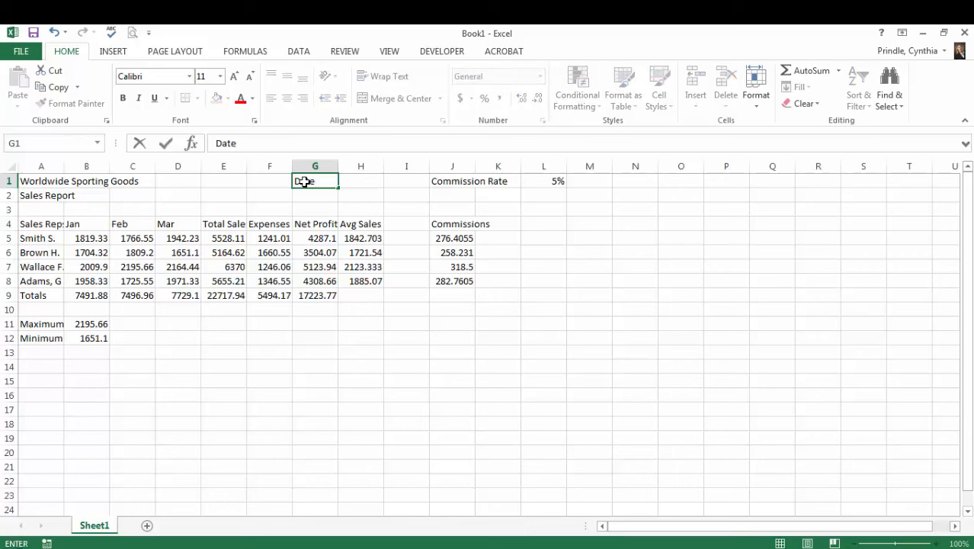
key("Tab")
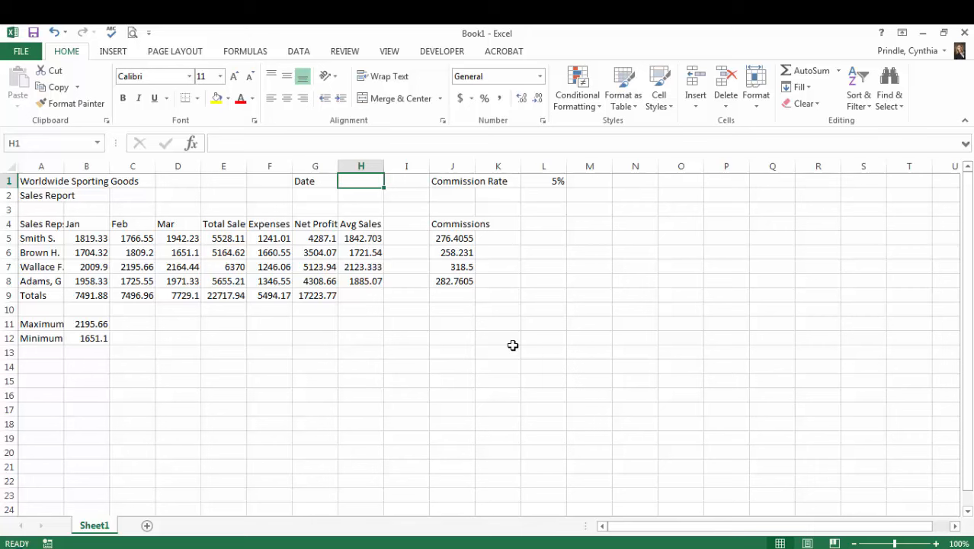
type("10/")
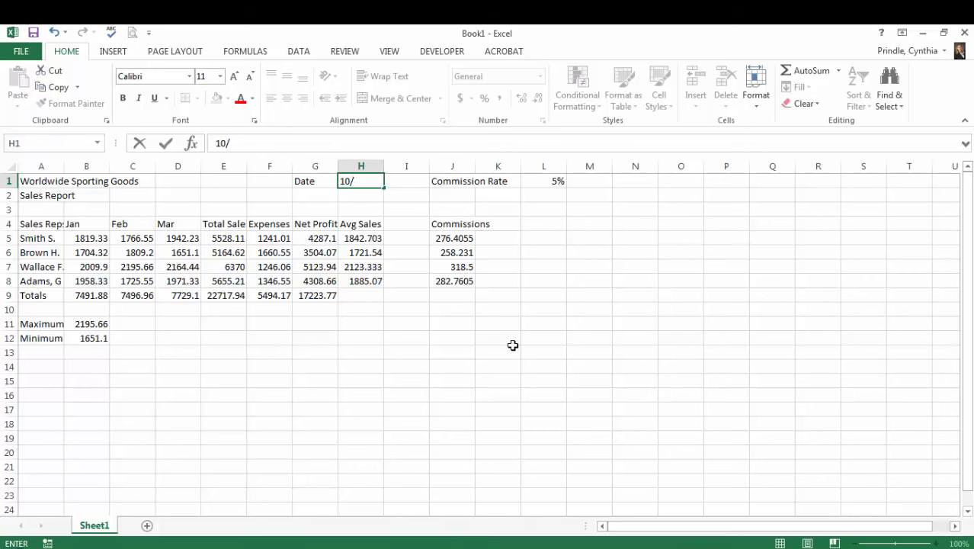
type("20/2015")
key("Return")
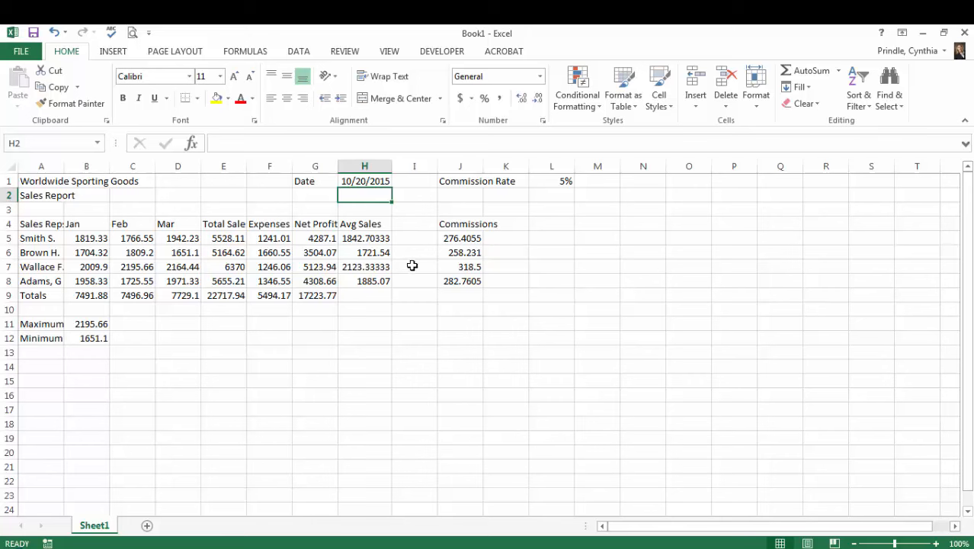
- Format the date in H1 with the two-digit-year date type 3/14/12
left_click(367, 183)
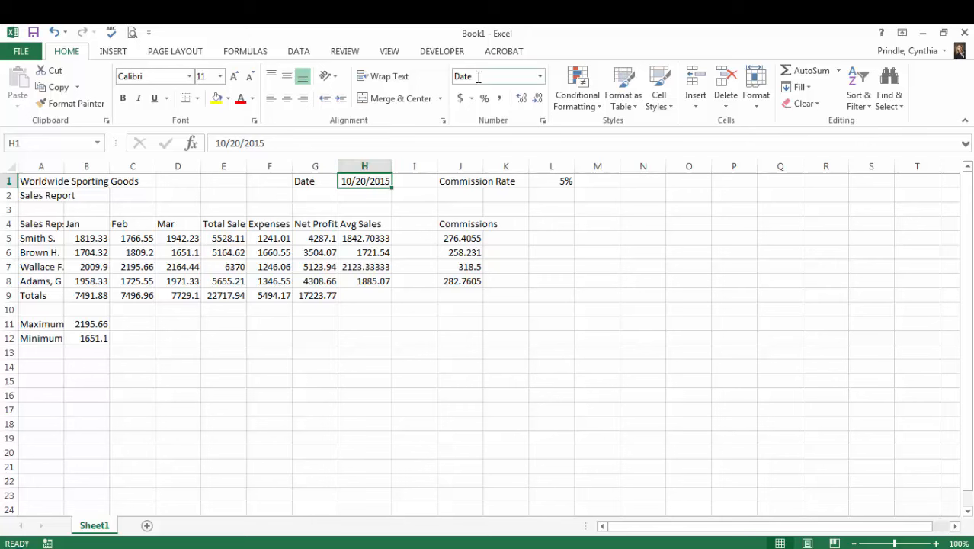
left_click(543, 122)
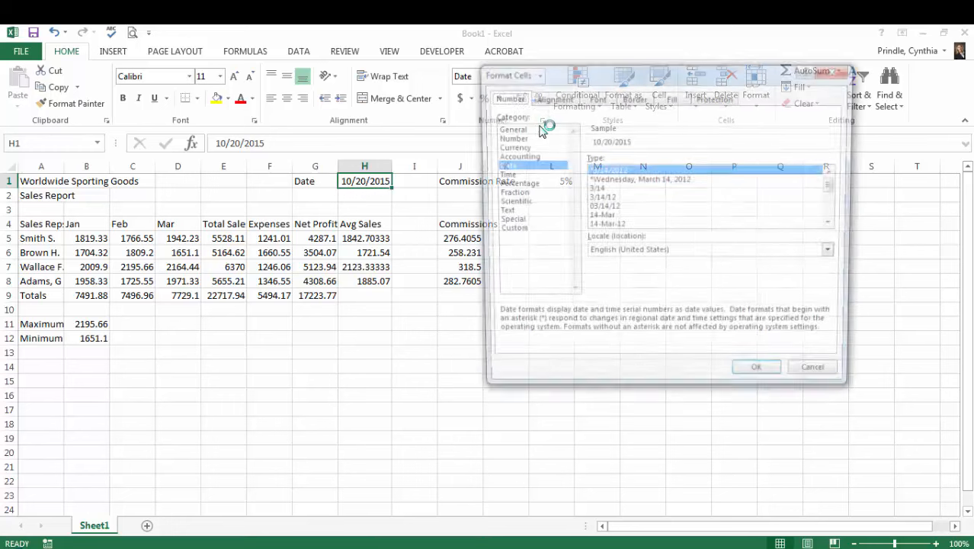
left_click_drag(572, 78, 594, 69)
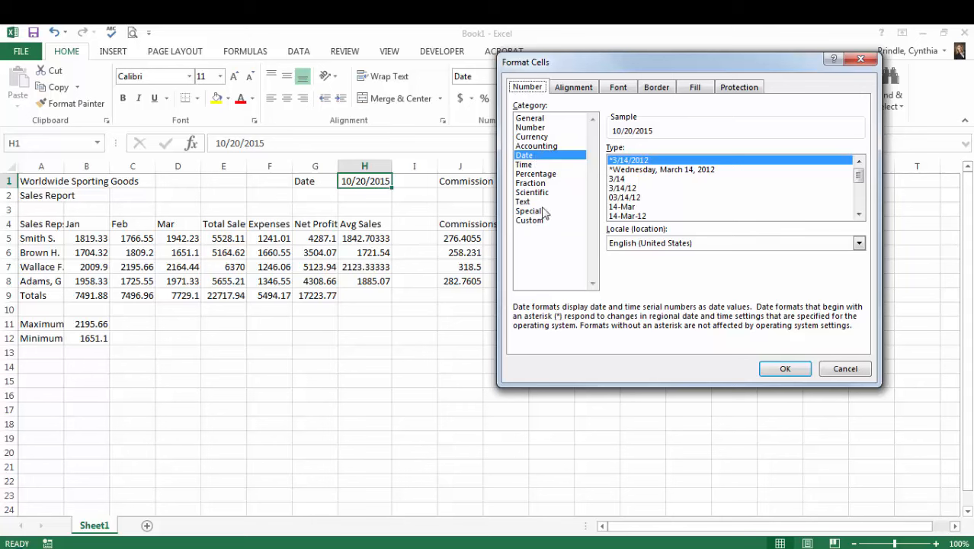
left_click(528, 156)
left_click(859, 216)
left_click(859, 215)
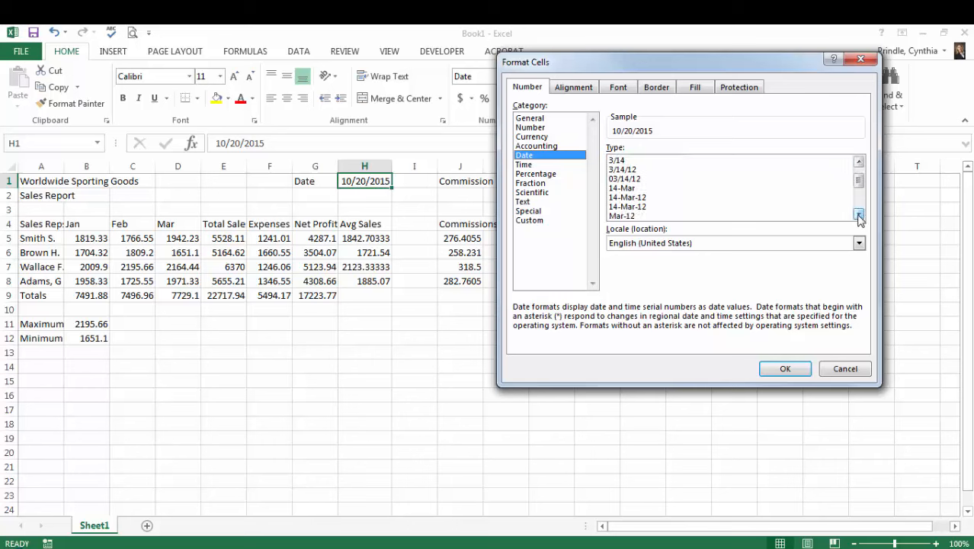
left_click(859, 216)
left_click(860, 215)
left_click(859, 215)
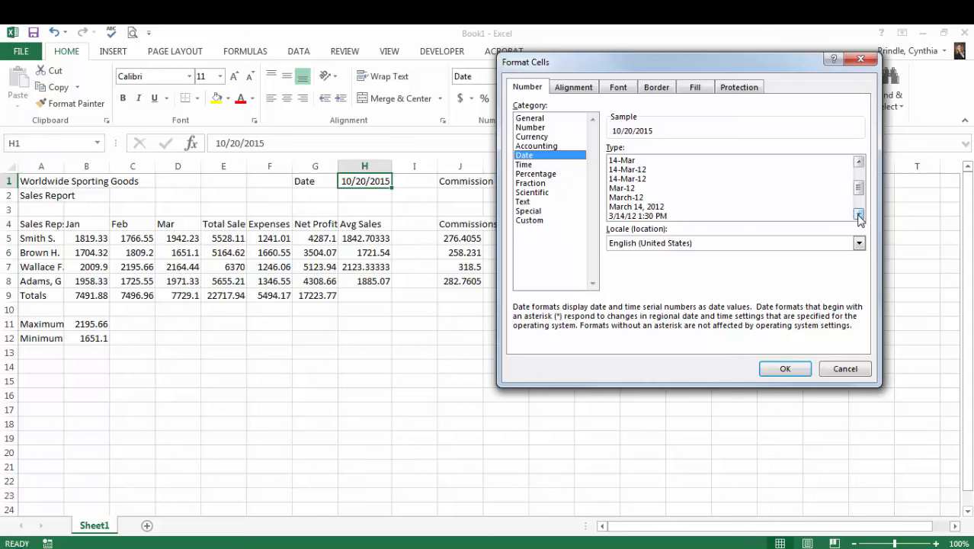
left_click(859, 216)
left_click(859, 216)
left_click(859, 216)
left_click(859, 215)
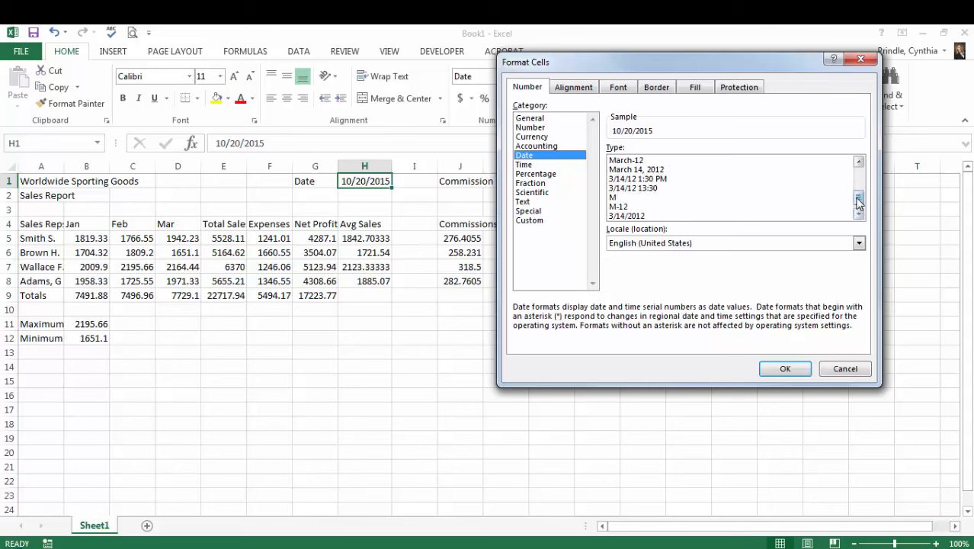
left_click_drag(859, 198, 865, 162)
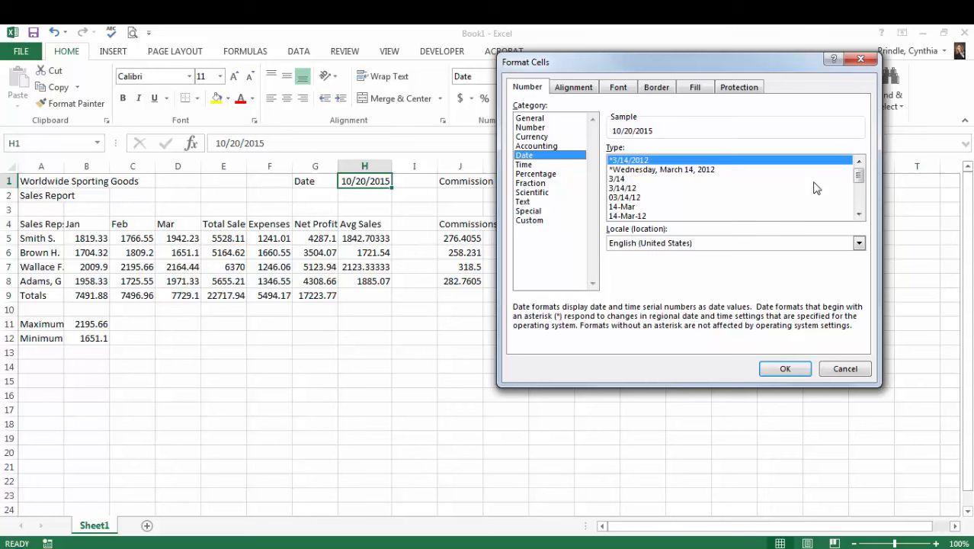
left_click(627, 190)
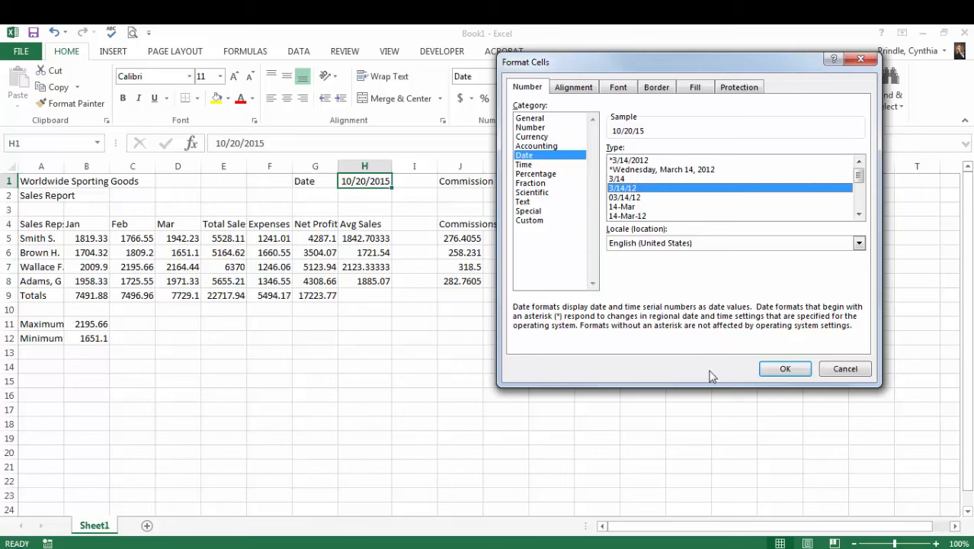
left_click(785, 369)
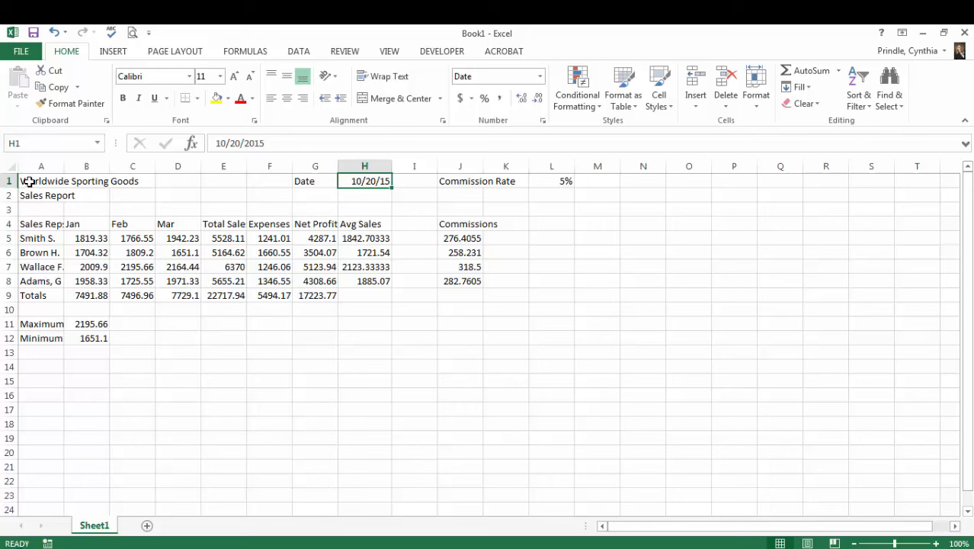
- Merge and center the Worldwide Sporting Goods title across A1:F1 and the Sales Report subtitle across A2:F2
left_click_drag(28, 181, 255, 183)
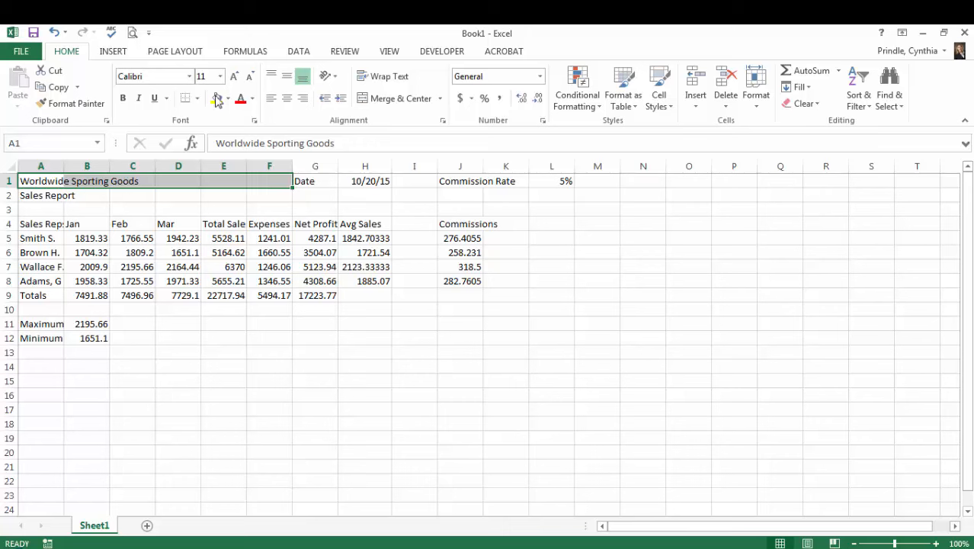
left_click(394, 101)
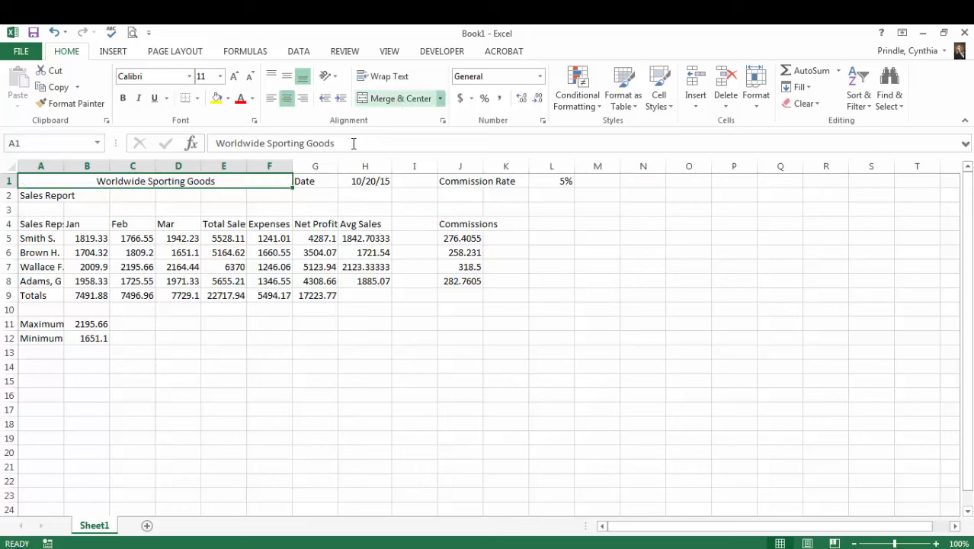
left_click(42, 197)
left_click_drag(42, 196, 258, 199)
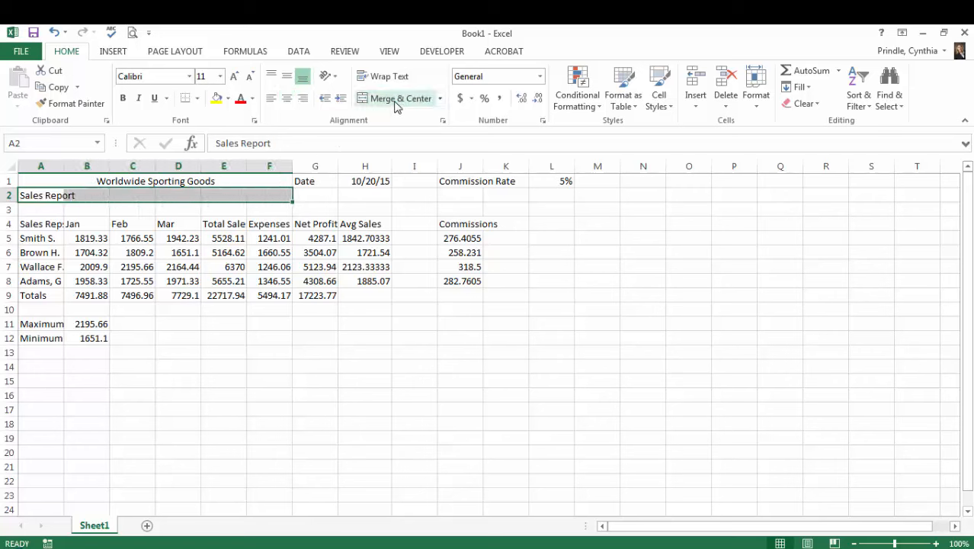
left_click(395, 99)
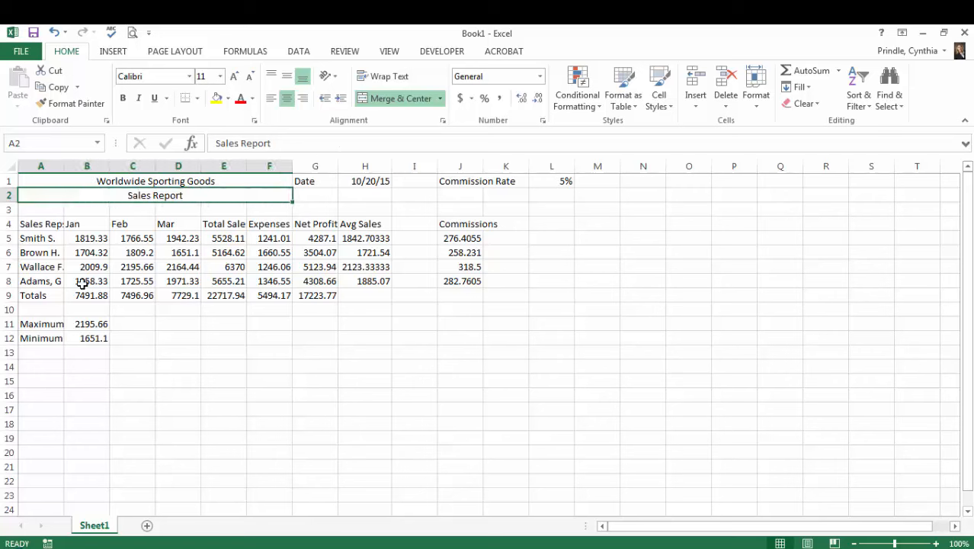
- Apply the Title cell style to the merged Worldwide Sporting Goods heading in A1
left_click(136, 183)
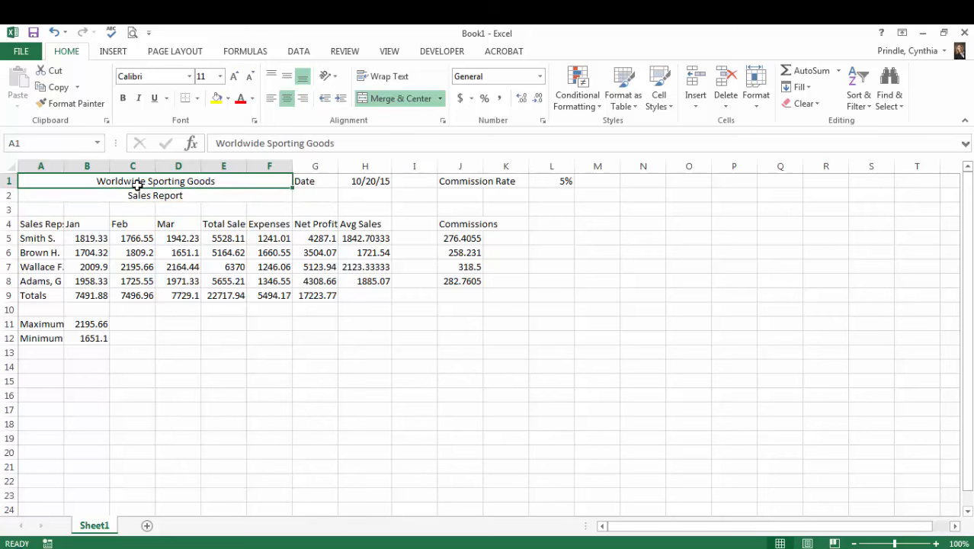
left_click(663, 106)
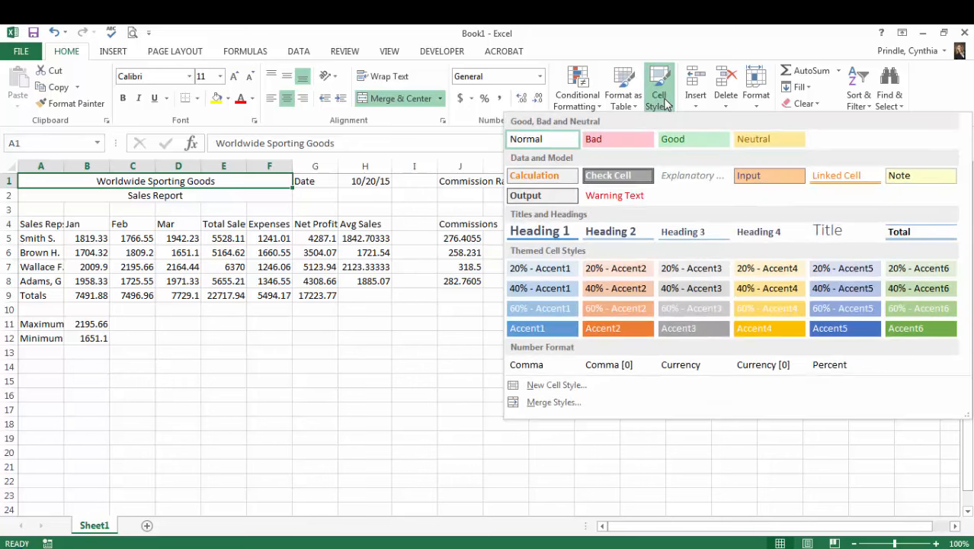
left_click(835, 236)
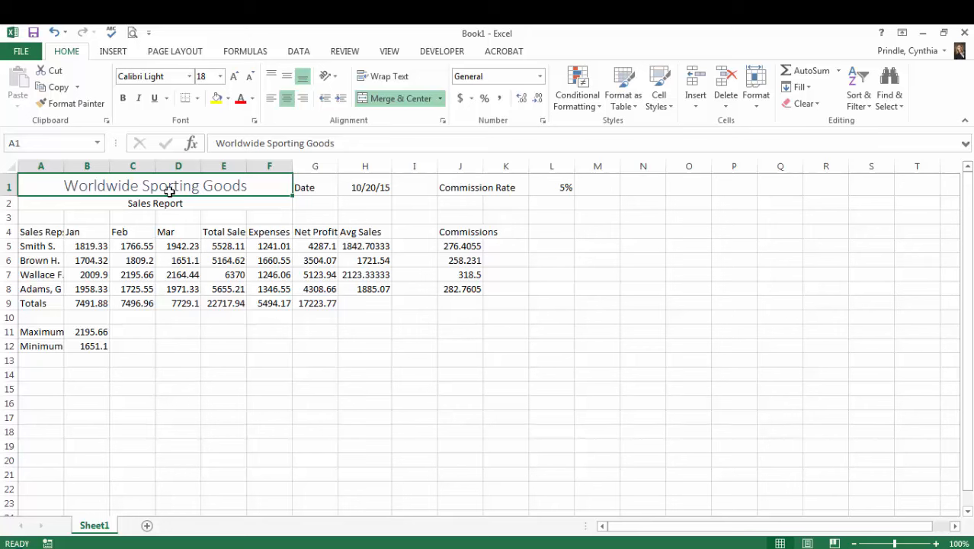
- Give the Worldwide Sporting Goods heading a dark blue-gray font color and the Arial font
left_click(253, 98)
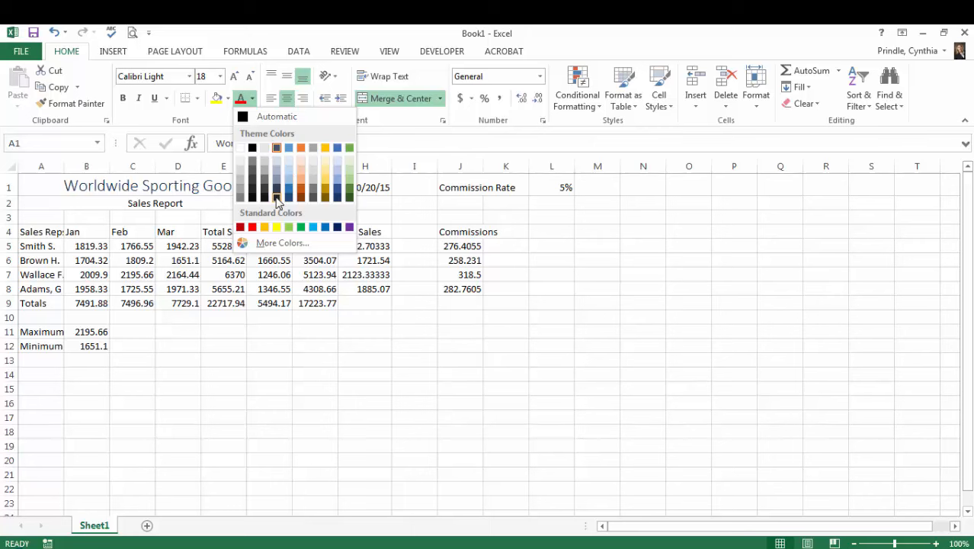
key("Escape")
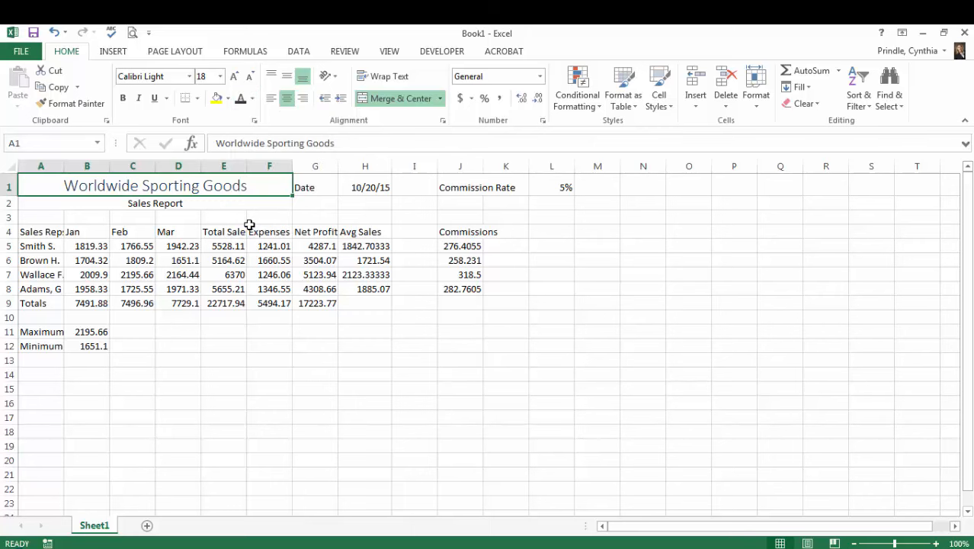
left_click(189, 77)
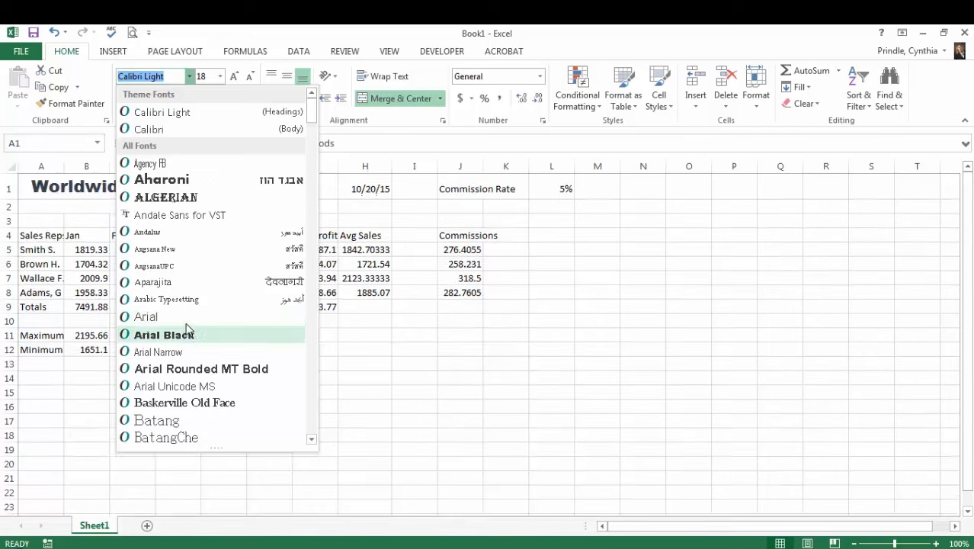
left_click(184, 317)
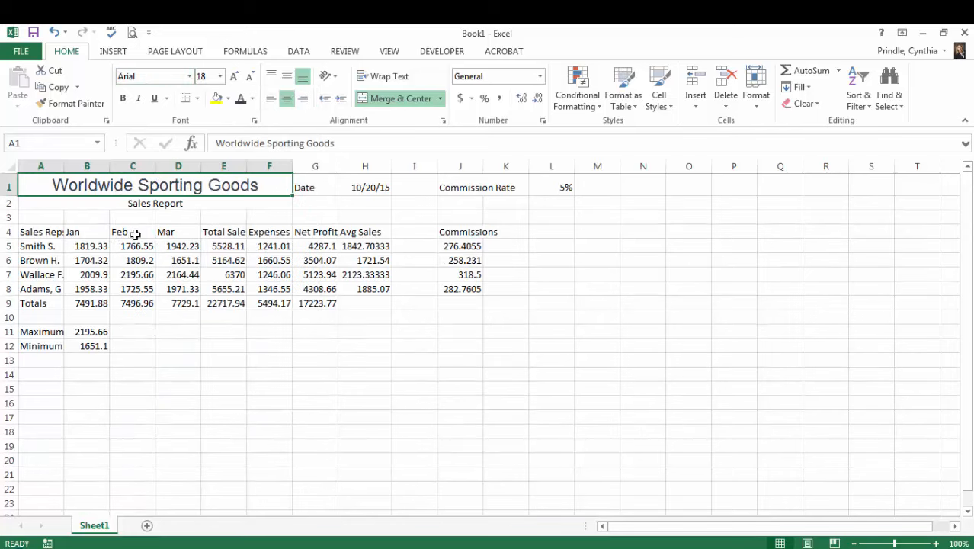
- Apply the Heading 3 cell style to the merged Sales Report subtitle in A2
left_click(137, 208)
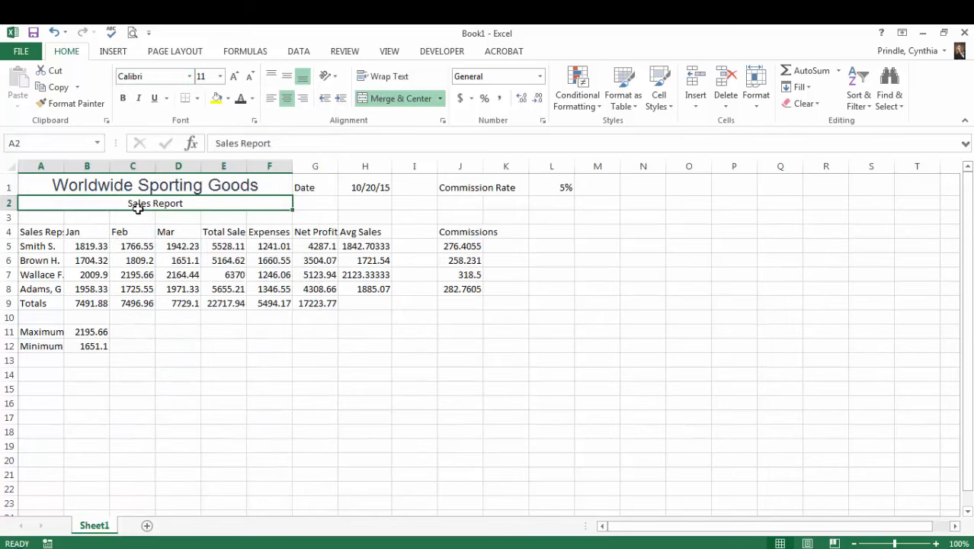
left_click(241, 103)
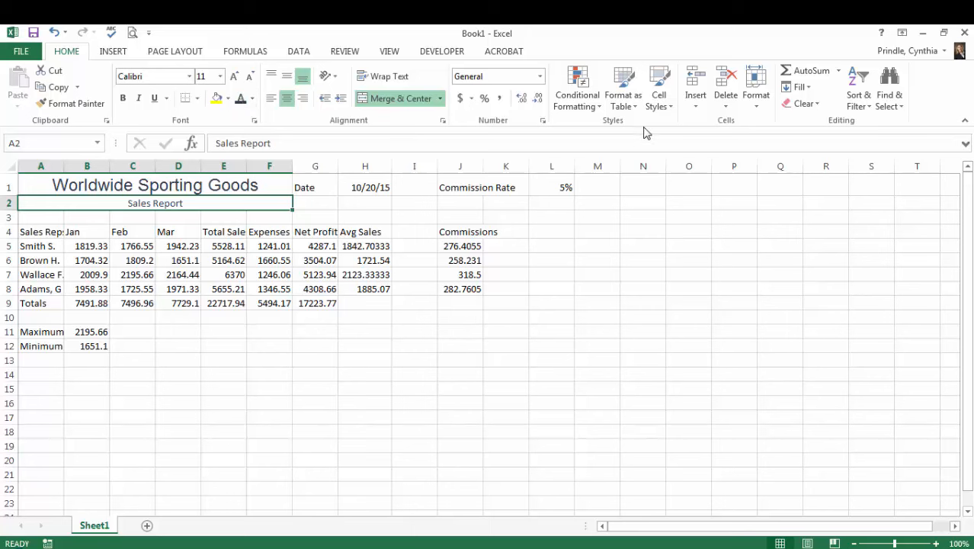
left_click(662, 106)
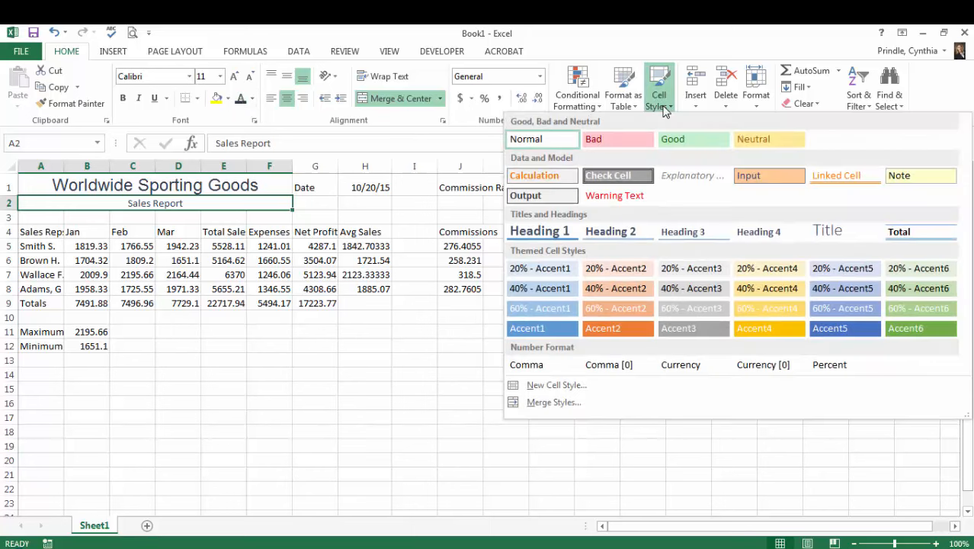
left_click(708, 237)
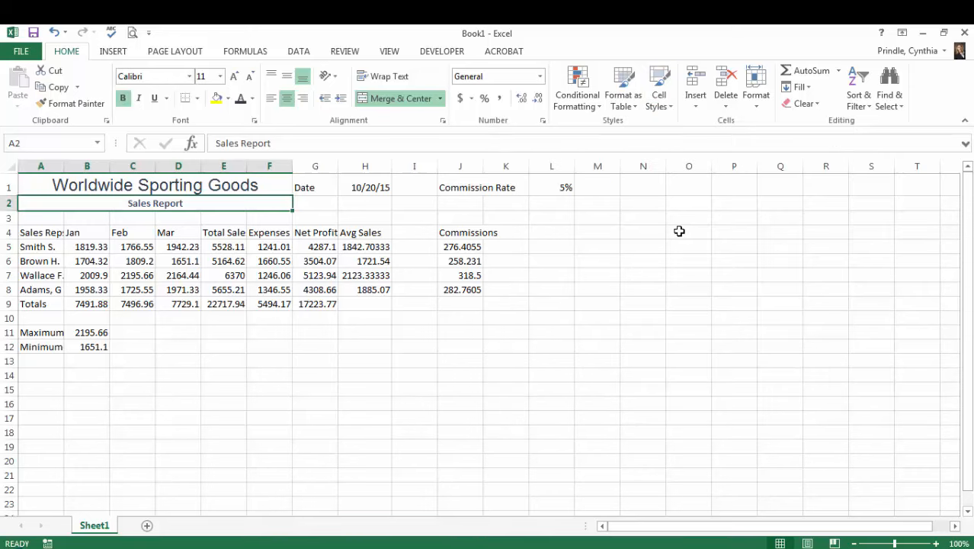
left_click(223, 274)
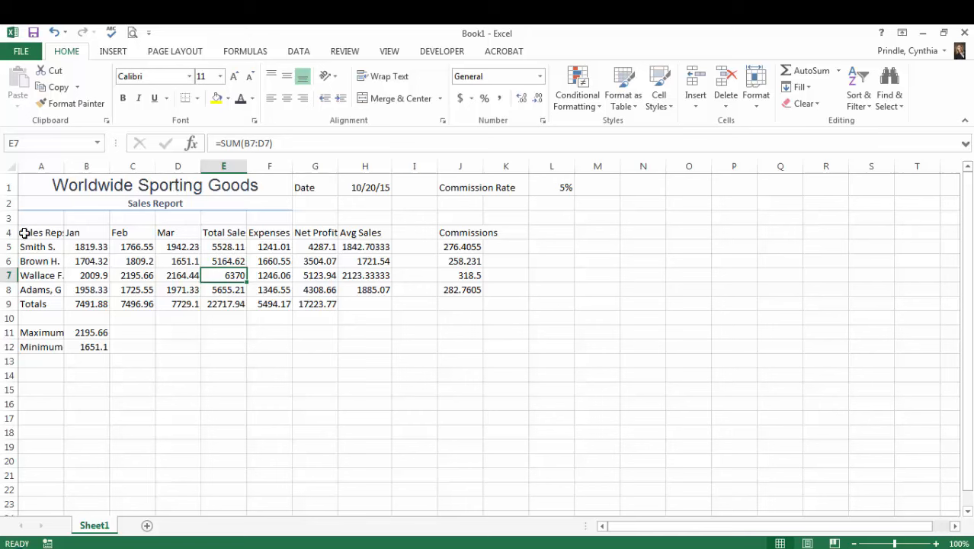
- Apply the Heading 3 cell style to the column headings in A4:J4
left_click_drag(39, 235, 459, 231)
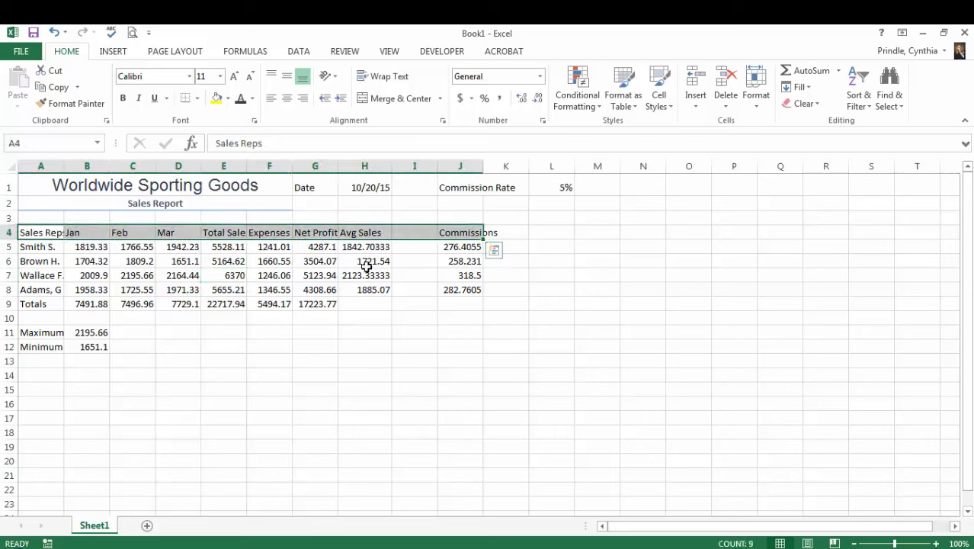
left_click(658, 105)
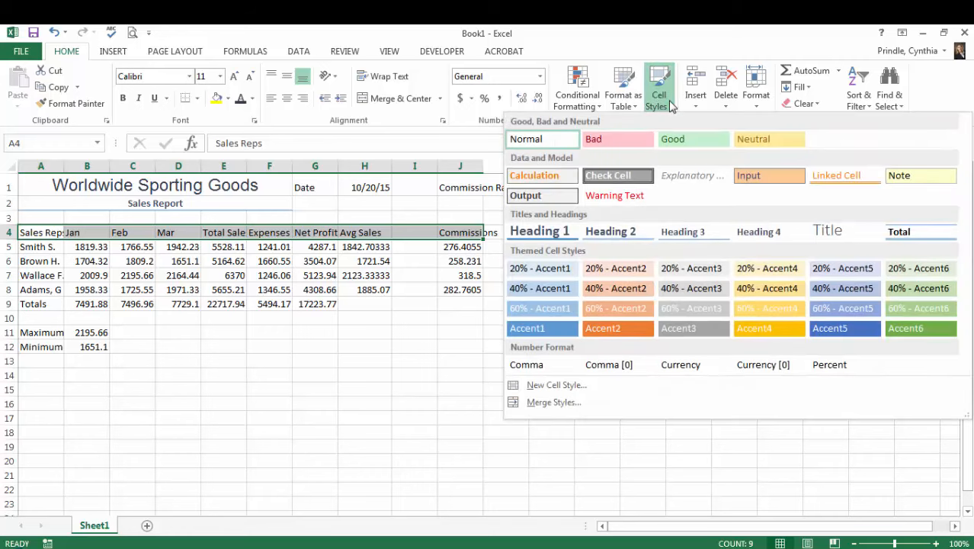
left_click(700, 232)
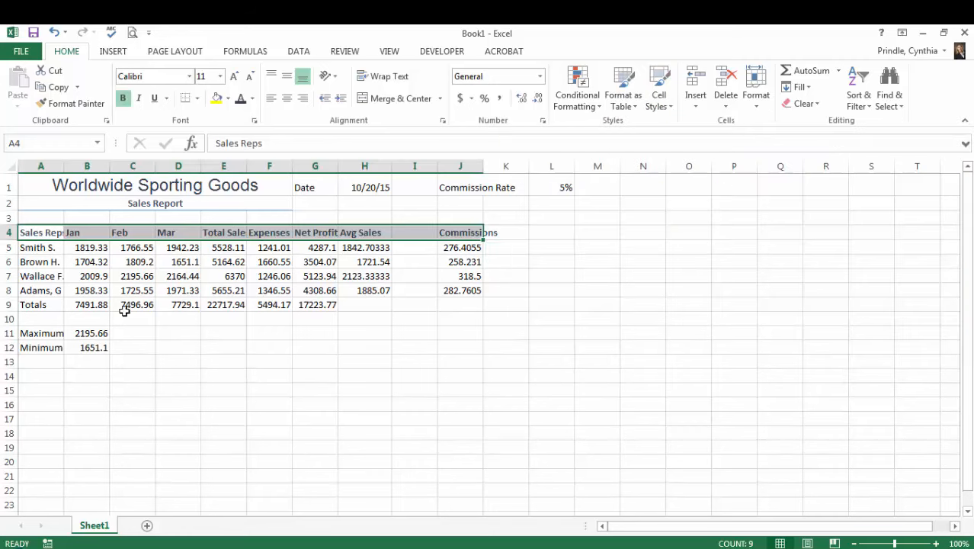
- Apply the Heading 4 cell style to the row labels in A5:A12
left_click_drag(39, 247, 36, 346)
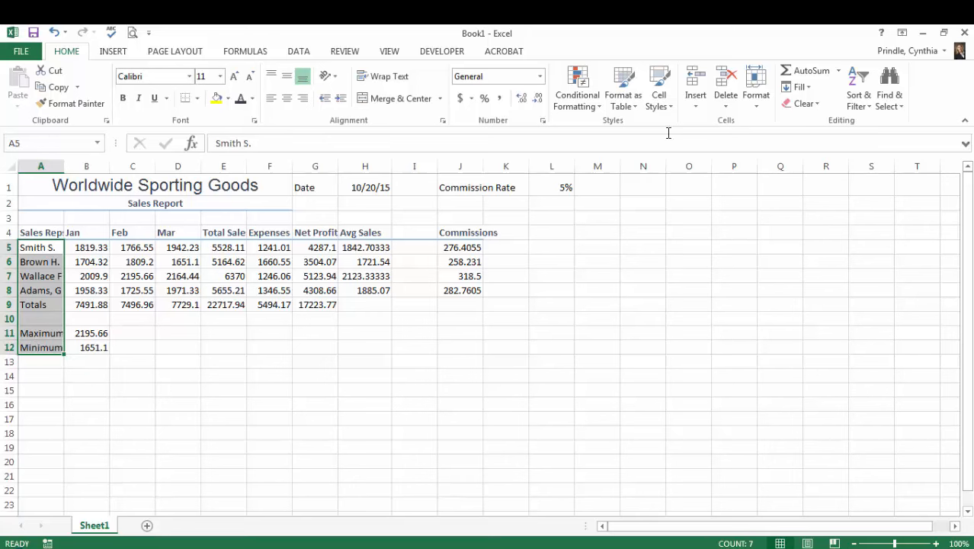
left_click(669, 107)
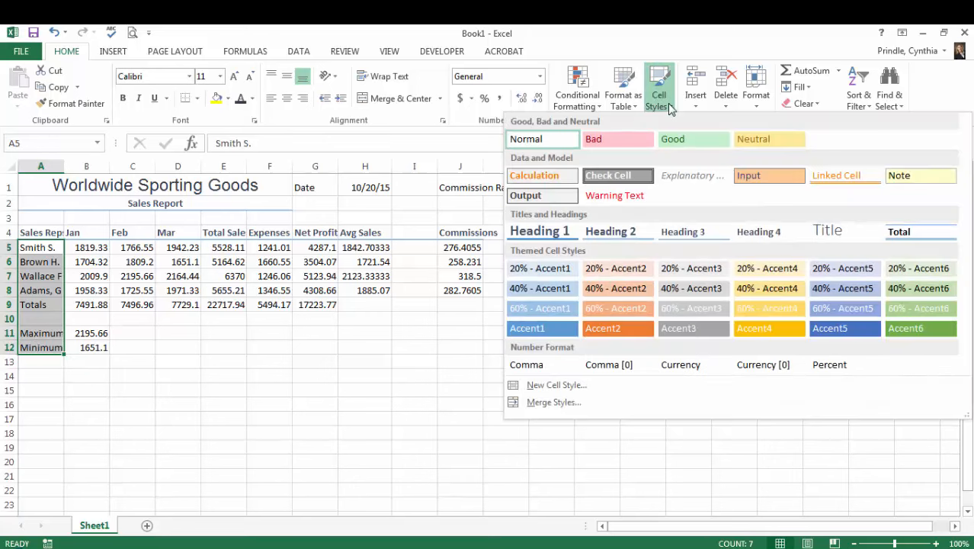
left_click(761, 237)
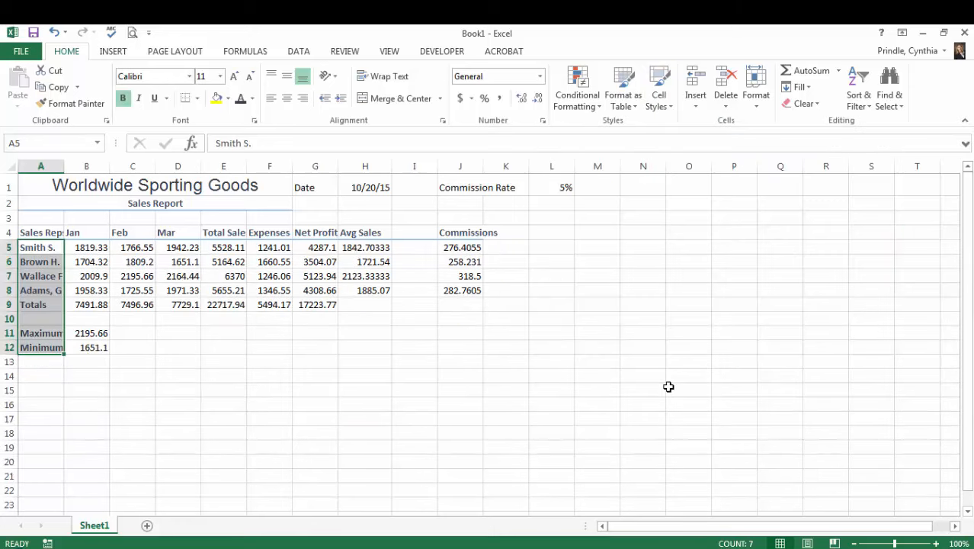
left_click(344, 436)
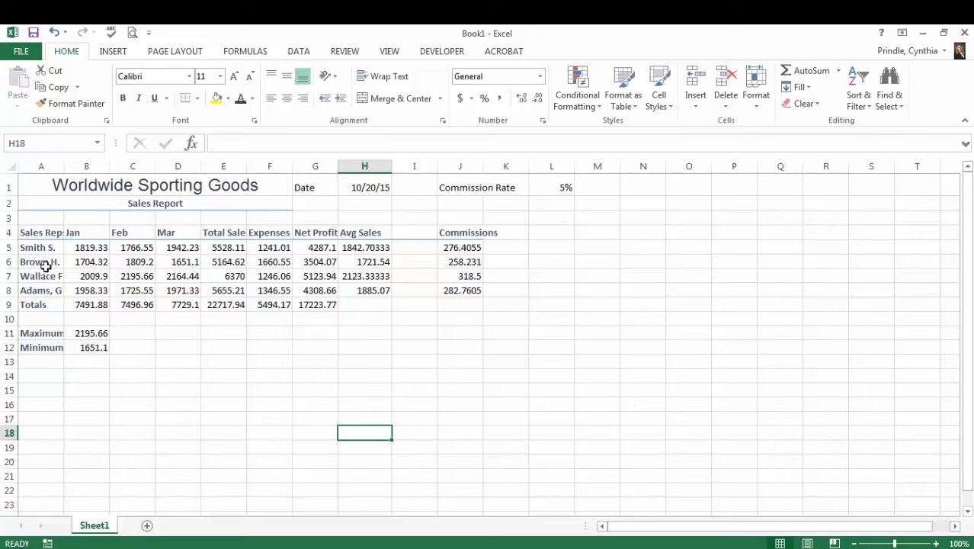
- Widen column A slightly beyond the fit of its labels and increase the height of row 5 a little
double_click(64, 165)
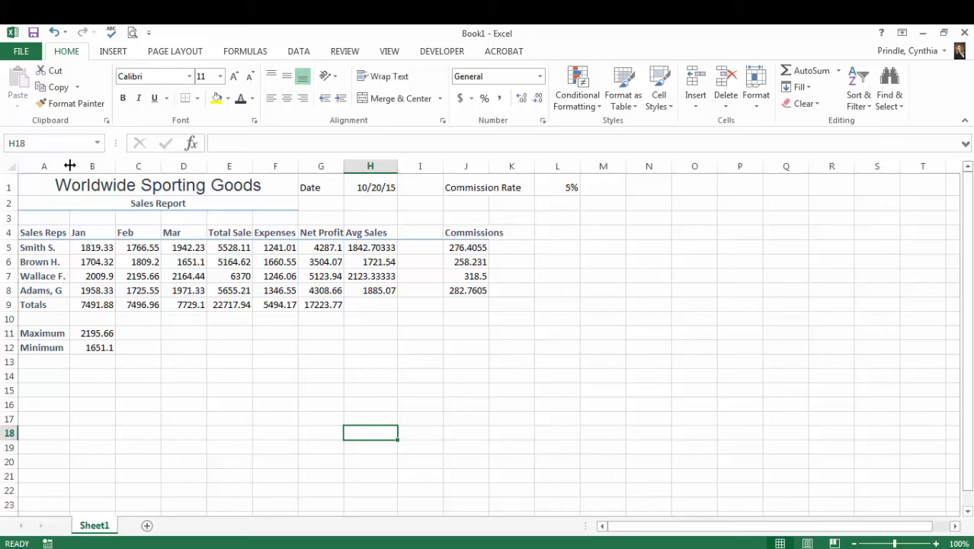
left_click_drag(69, 167, 70, 166)
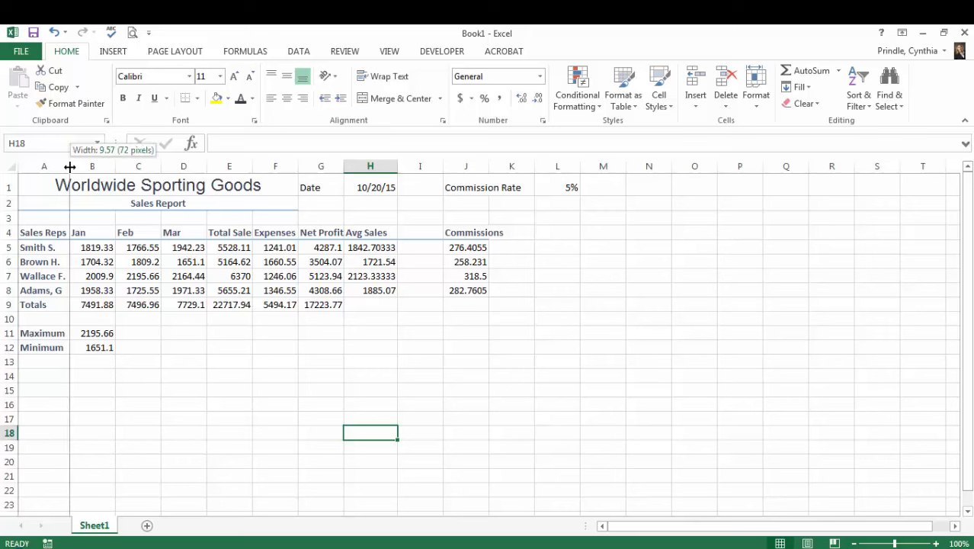
left_click_drag(69, 166, 72, 167)
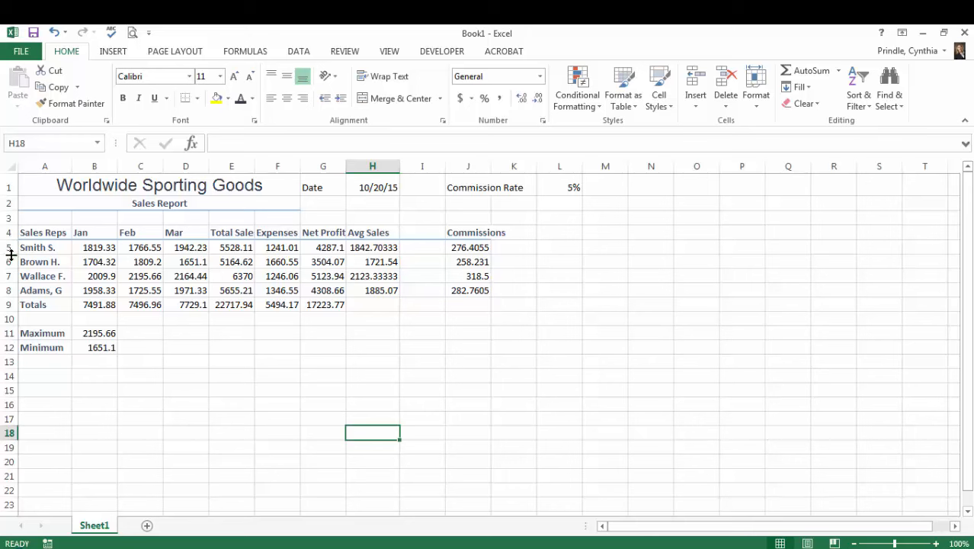
left_click_drag(10, 254, 10, 253)
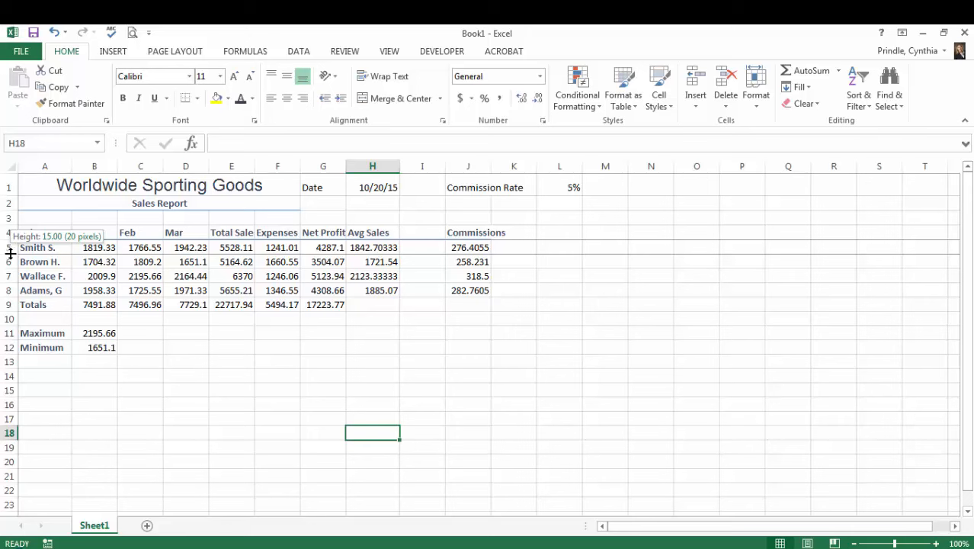
left_click_drag(11, 253, 14, 258)
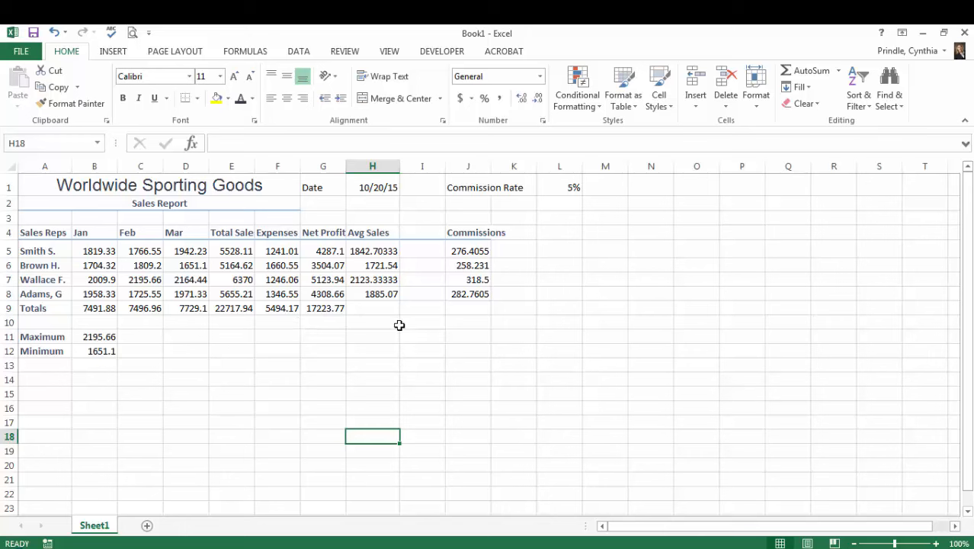
- Apply the Total cell style to the Totals row in B9:J9
left_click(90, 309)
left_click_drag(87, 310, 464, 305)
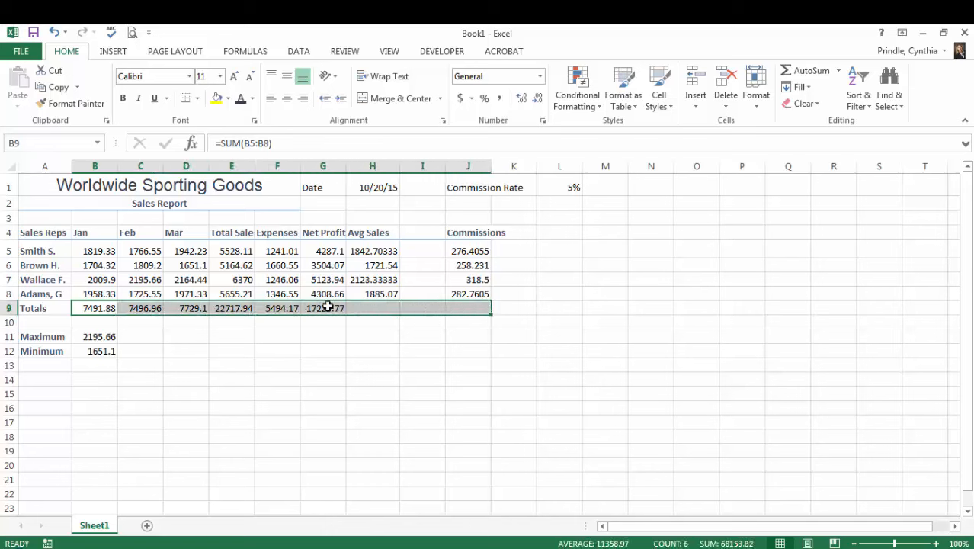
left_click(663, 105)
left_click(919, 233)
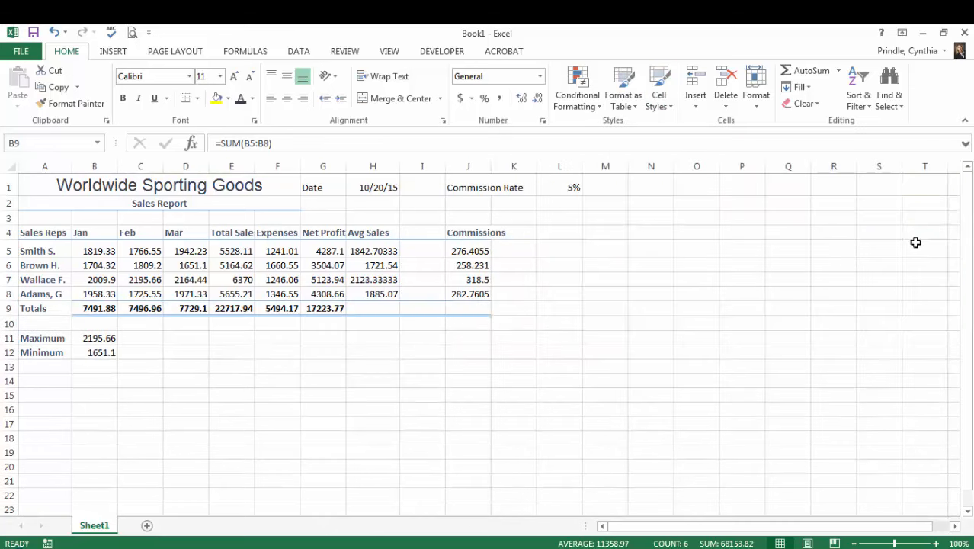
left_click(550, 451)
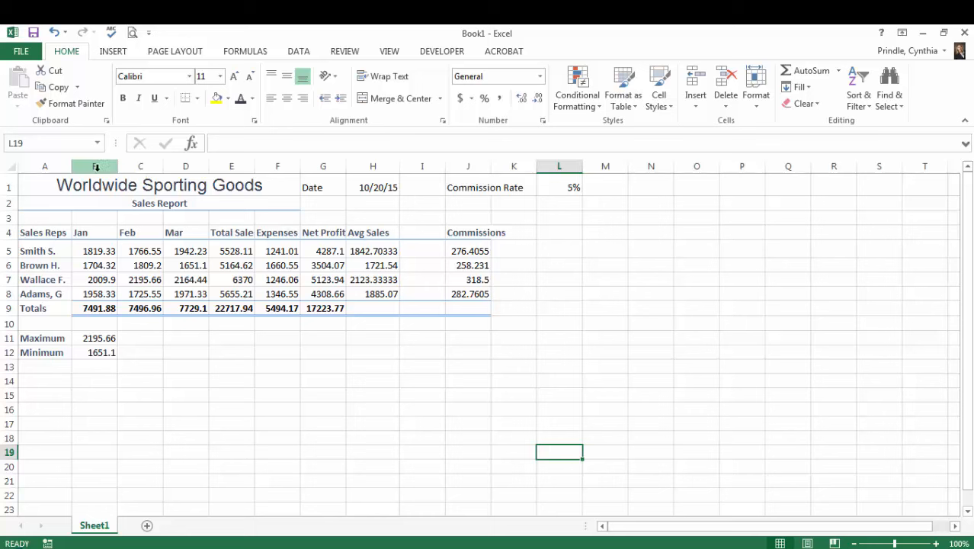
- Widen columns B through J together to one equal width that fits their headings
left_click_drag(95, 167, 461, 168)
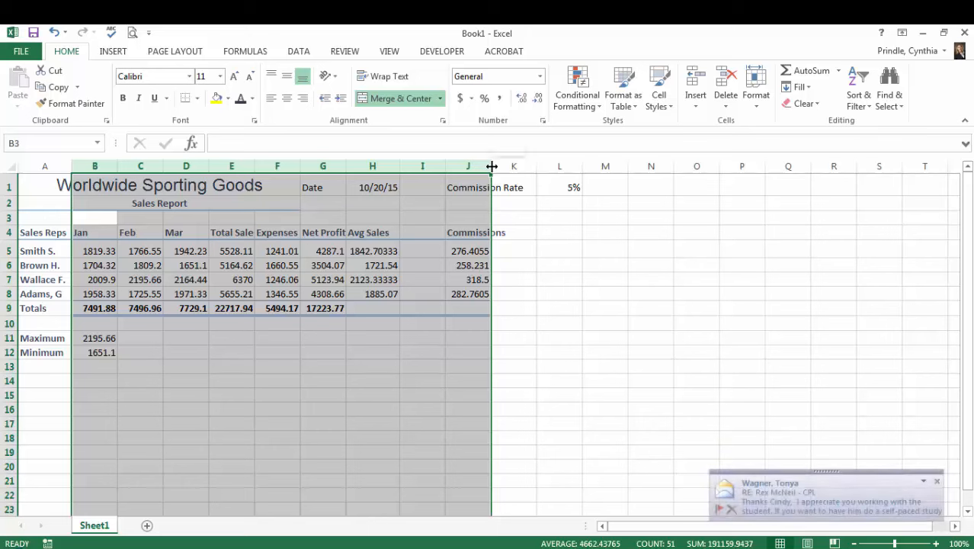
left_click_drag(492, 166, 505, 168)
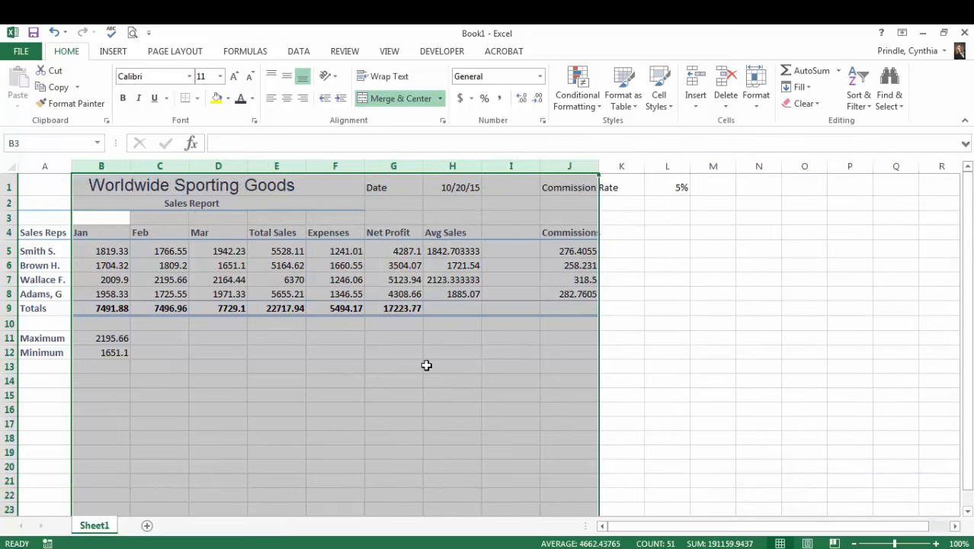
left_click(367, 398)
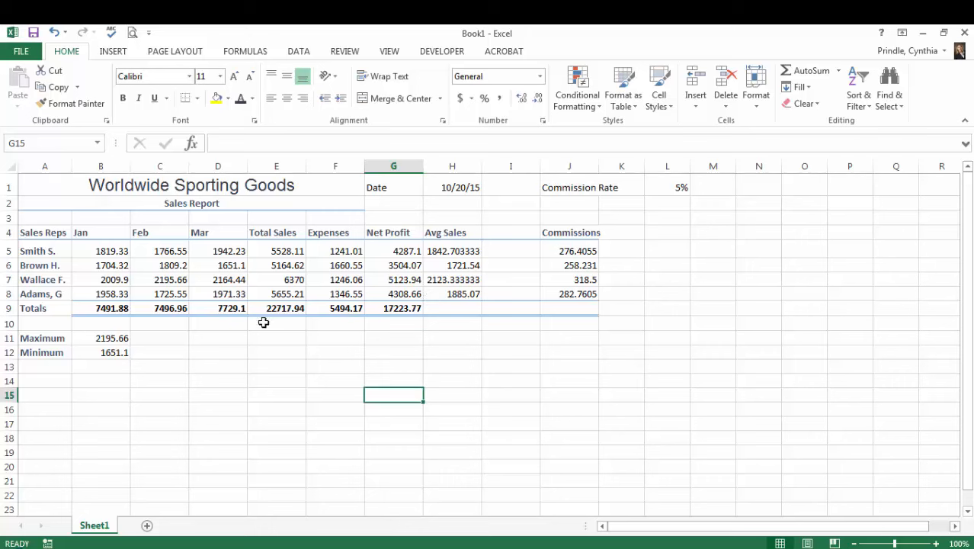
- Apply Comma Style to the figures in B5:J8 and the dollar Accounting format to the totals in B9:J9
left_click(218, 296)
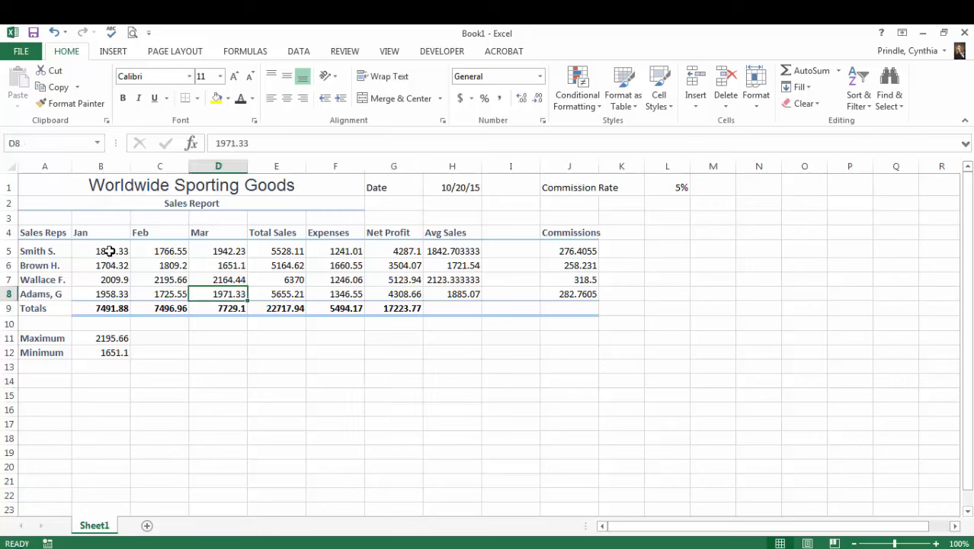
left_click_drag(110, 251, 578, 295)
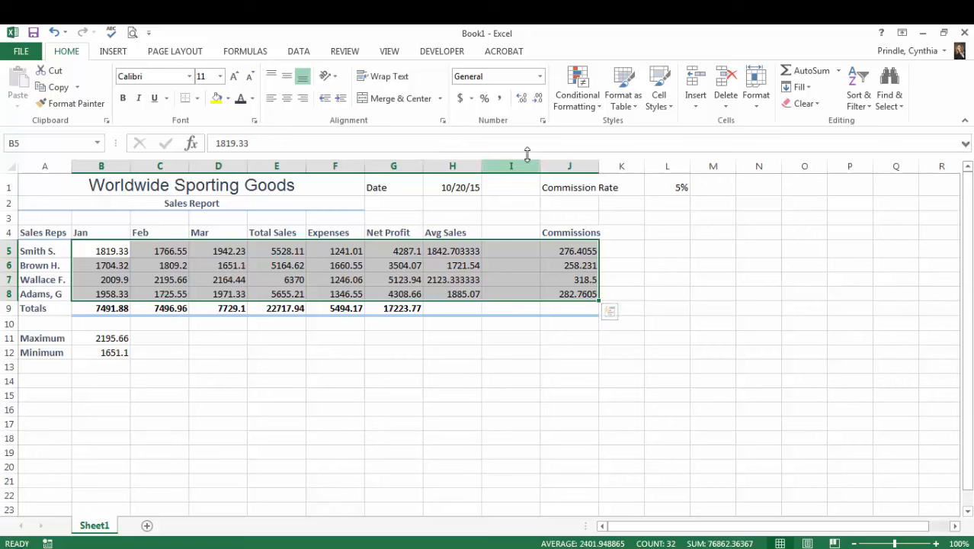
left_click(501, 100)
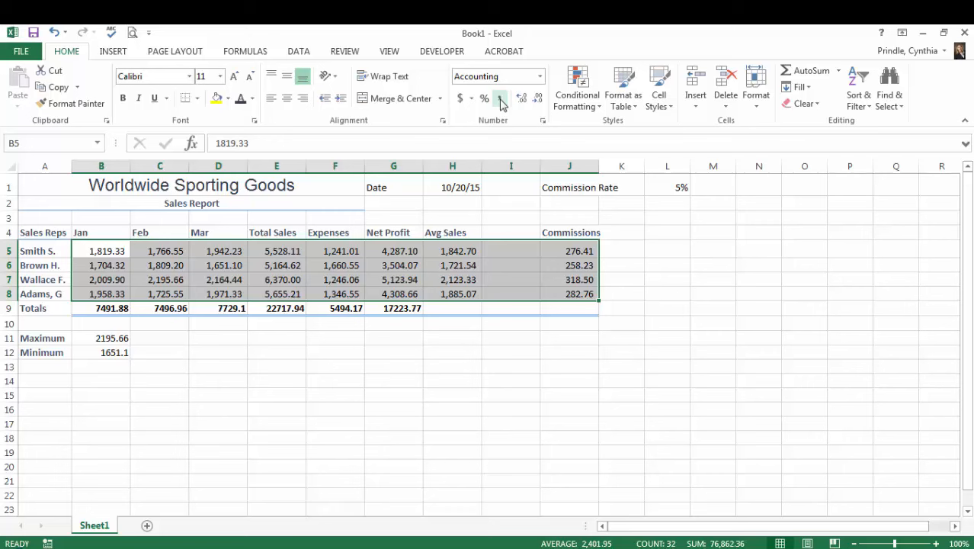
left_click_drag(111, 309, 556, 307)
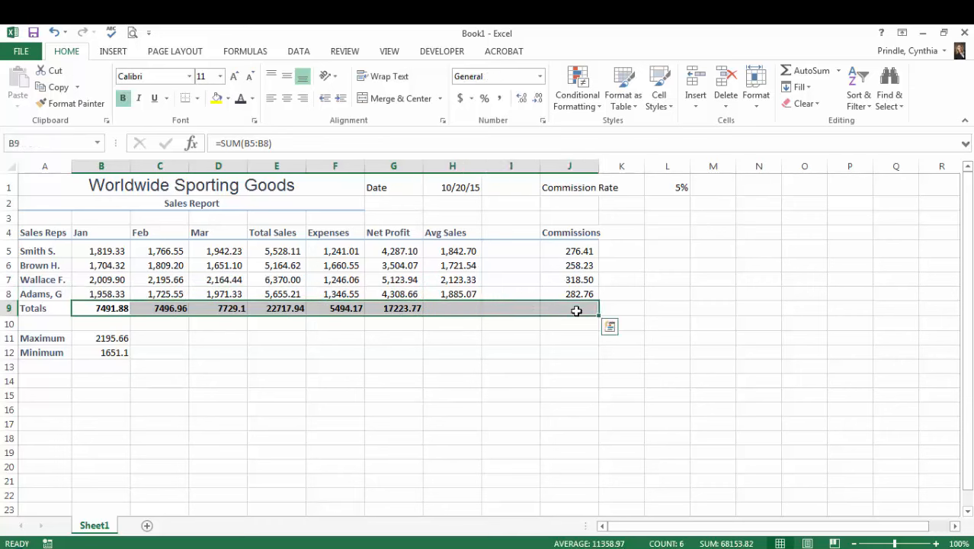
left_click(461, 99)
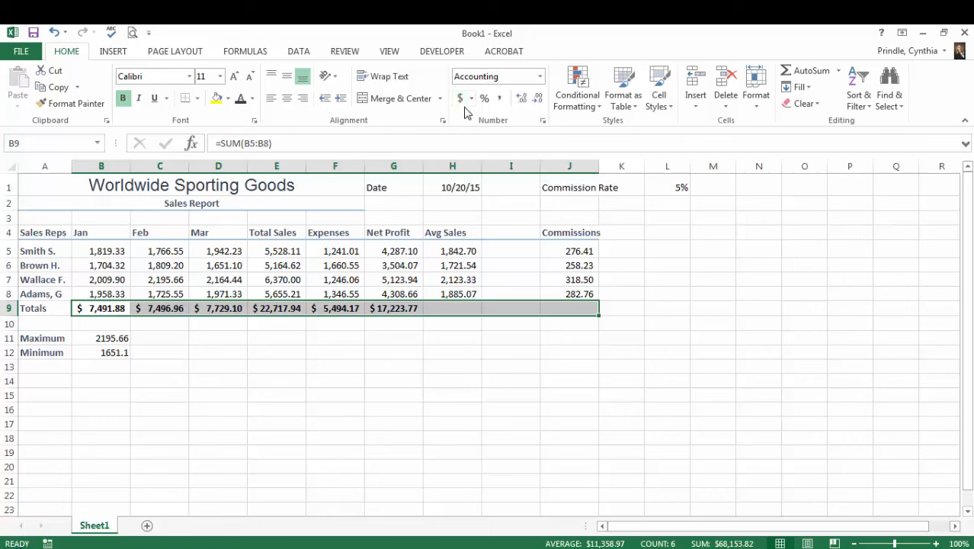
- Total the Commissions column in J9 with AutoSum
left_click(579, 310)
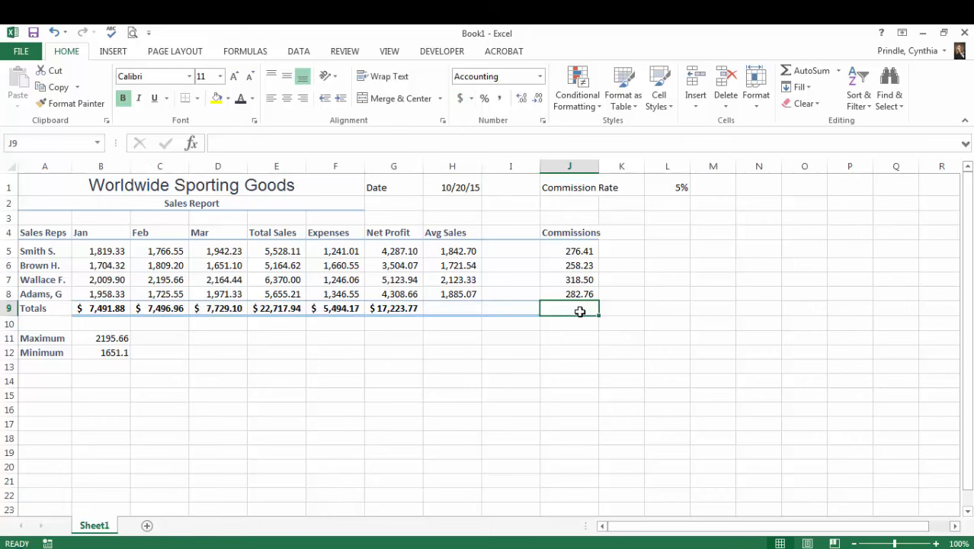
left_click(812, 74)
key("Return")
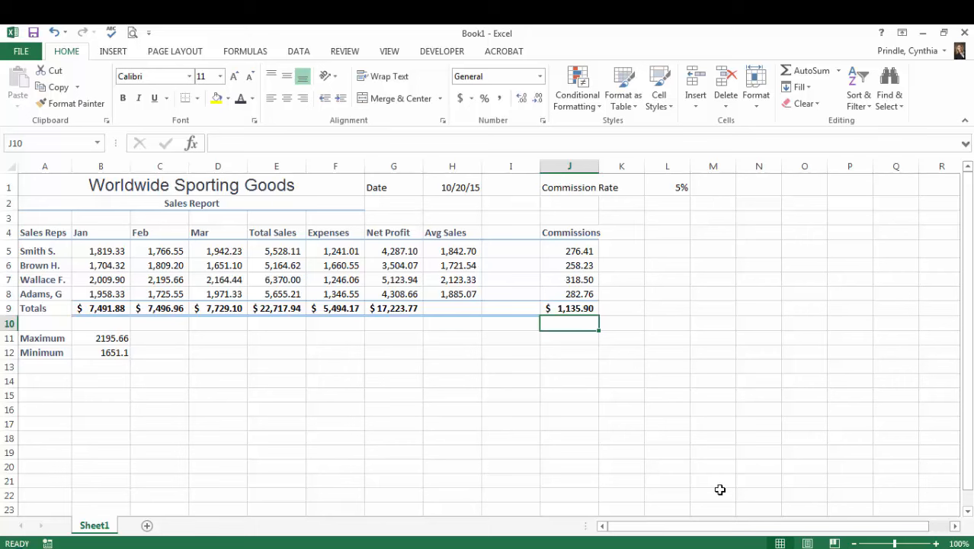
- Format the Maximum and Minimum values in B11:B12 with the dollar Accounting format
left_click_drag(96, 337, 97, 347)
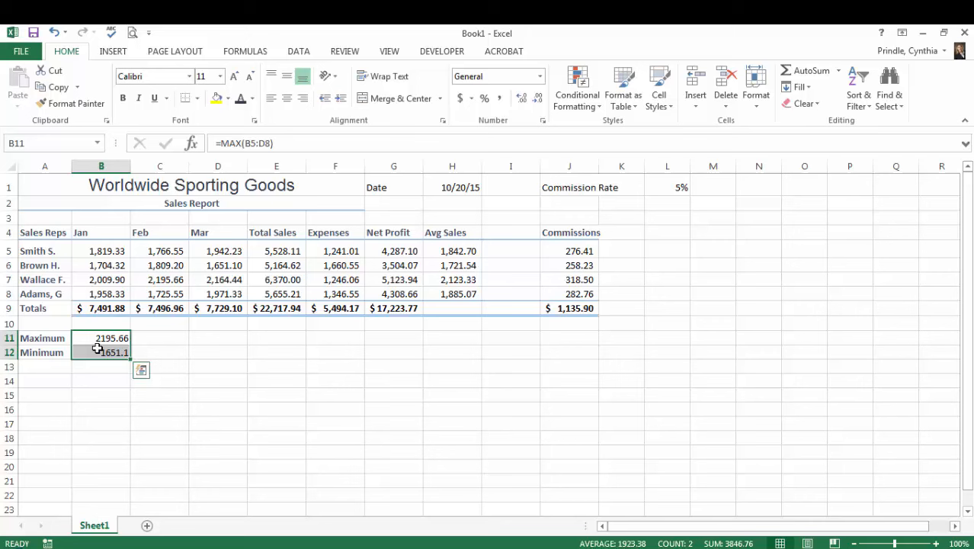
left_click(462, 102)
left_click(635, 385)
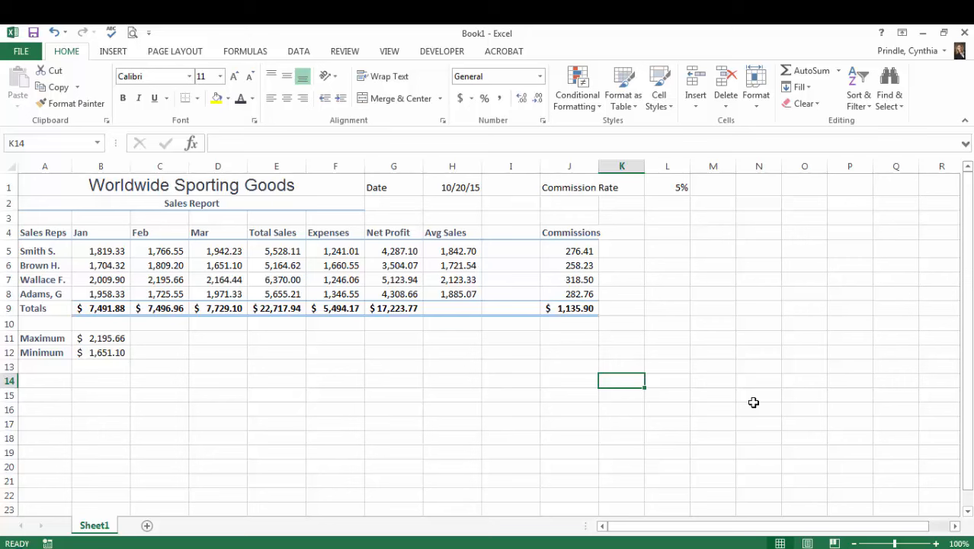
- Italicize the Date label and its date value in G1:H1
left_click(391, 187)
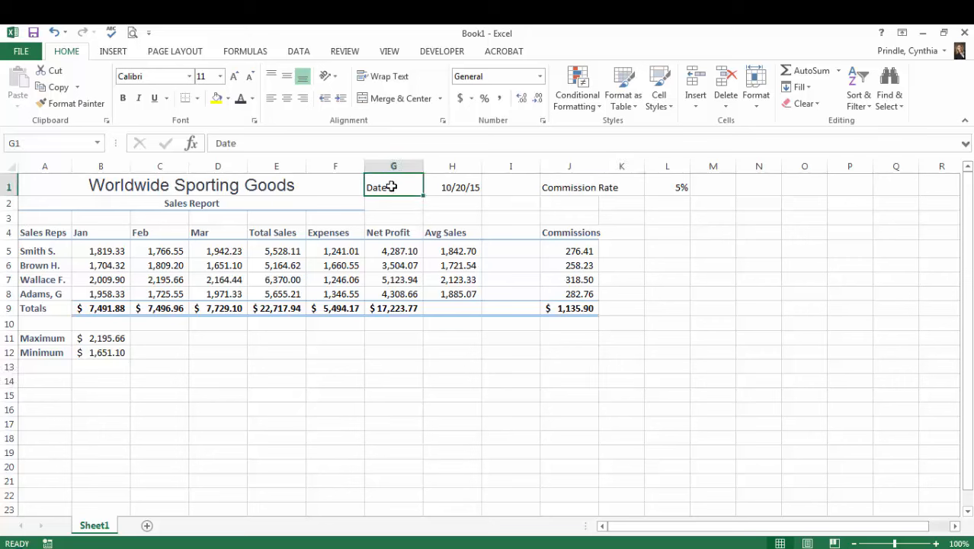
left_click_drag(403, 187, 453, 187)
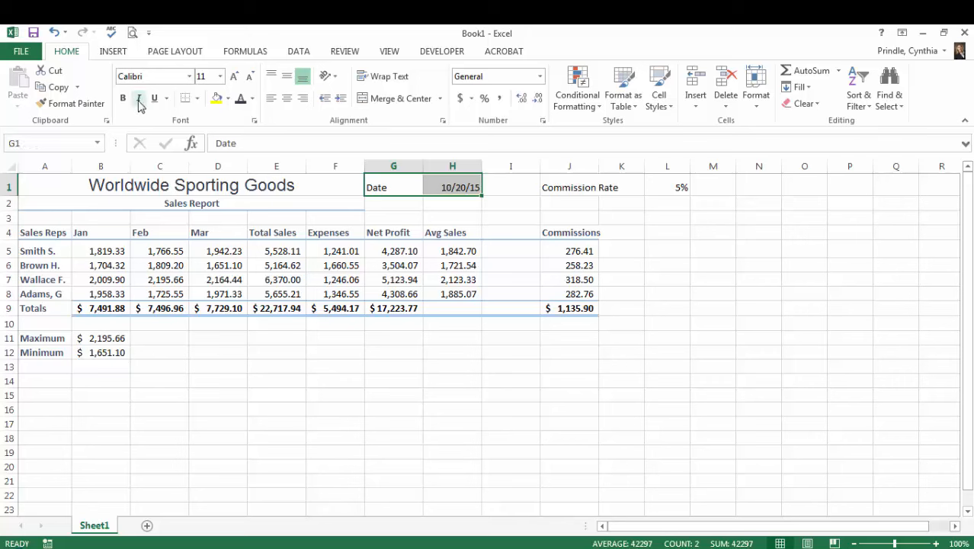
left_click(138, 99)
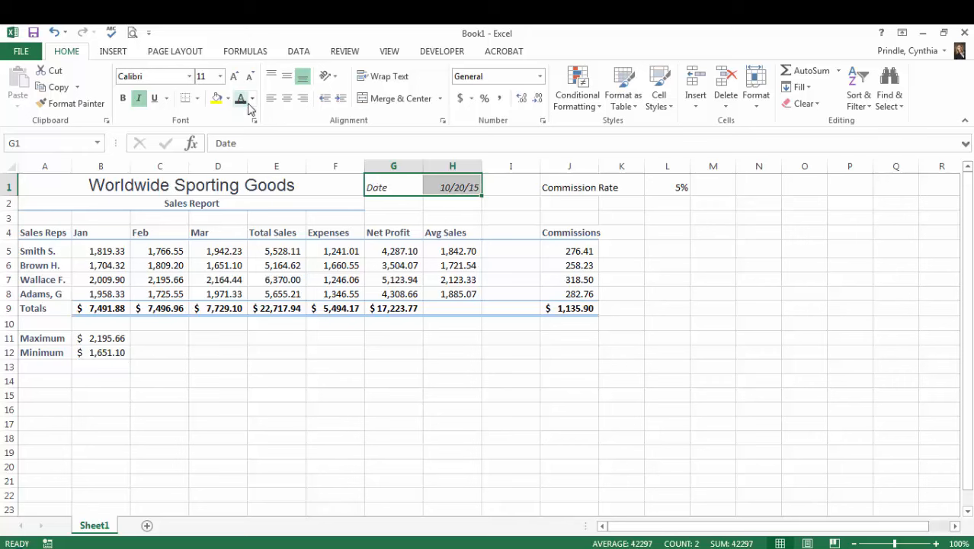
- Italicize the Commission Rate label and its value in J1:L1 and fill the range with standard Orange
left_click(556, 189)
left_click_drag(556, 189, 670, 189)
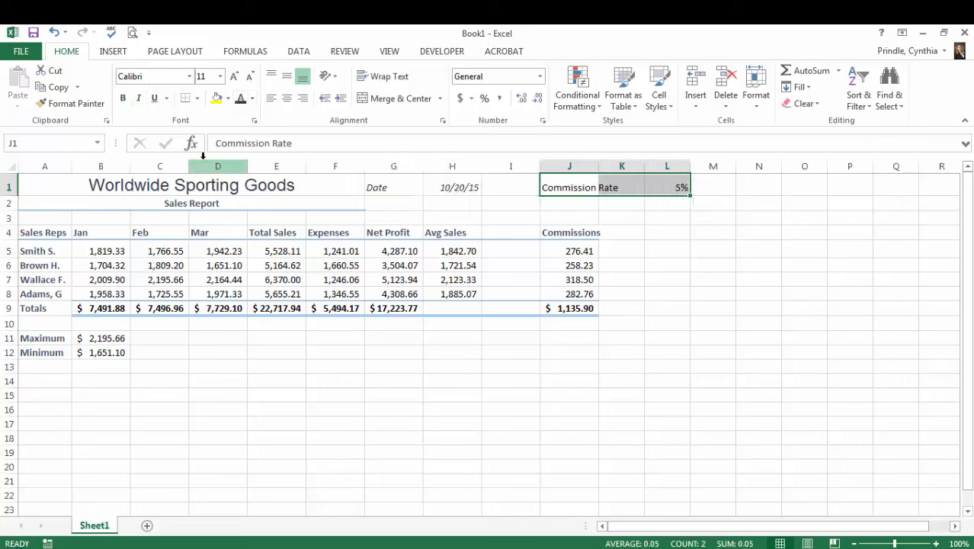
left_click(138, 99)
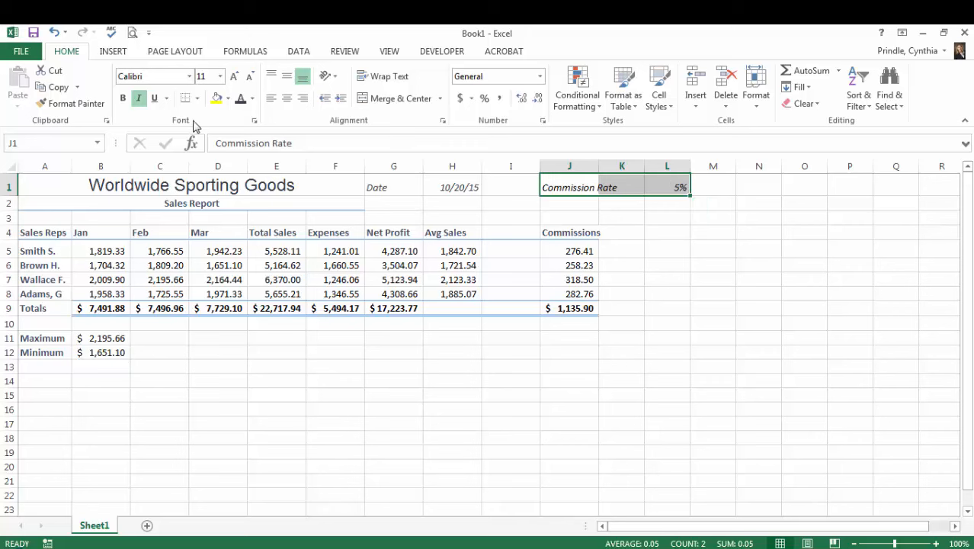
left_click(227, 100)
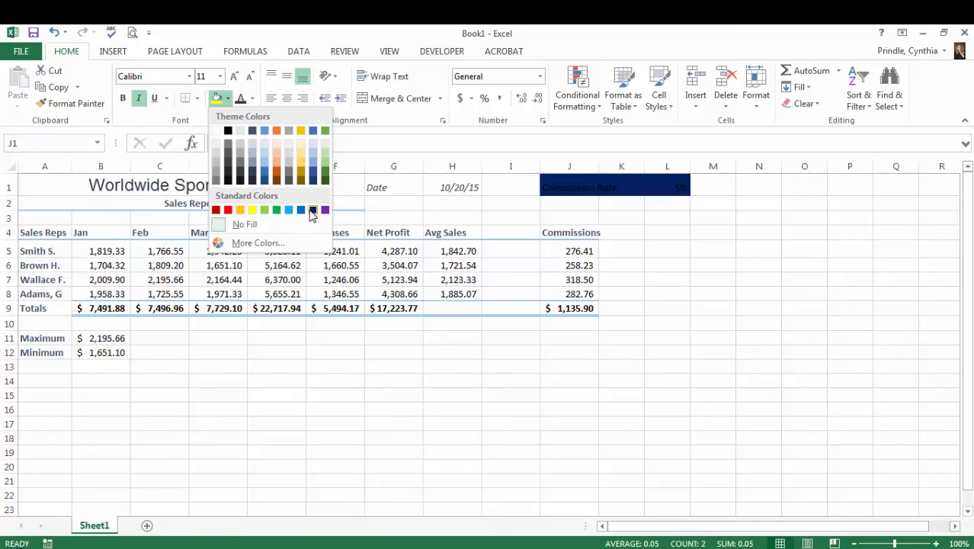
left_click(241, 216)
left_click(619, 351)
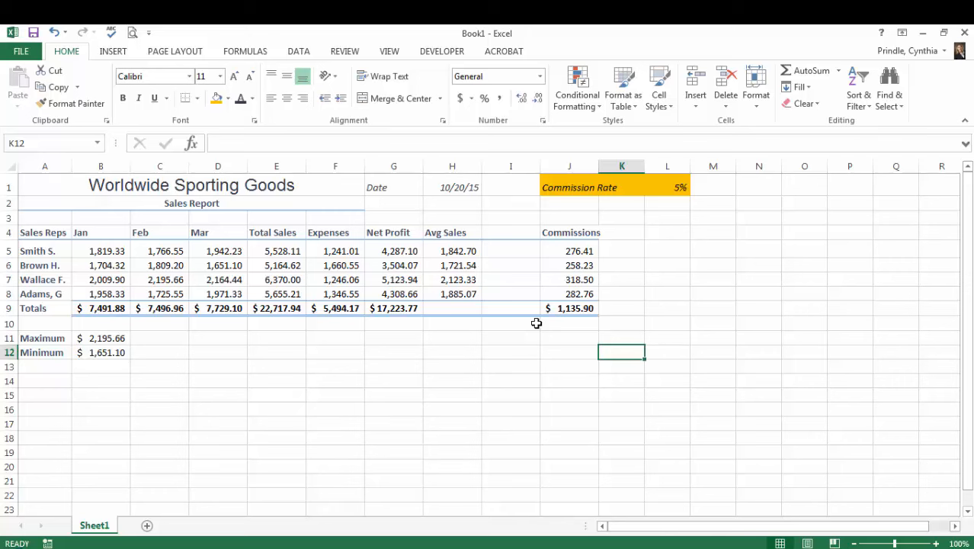
- Start a Greater Than conditional formatting rule on the Total Sales figures in E5:E8 with 5600 as the threshold
left_click_drag(283, 252, 281, 296)
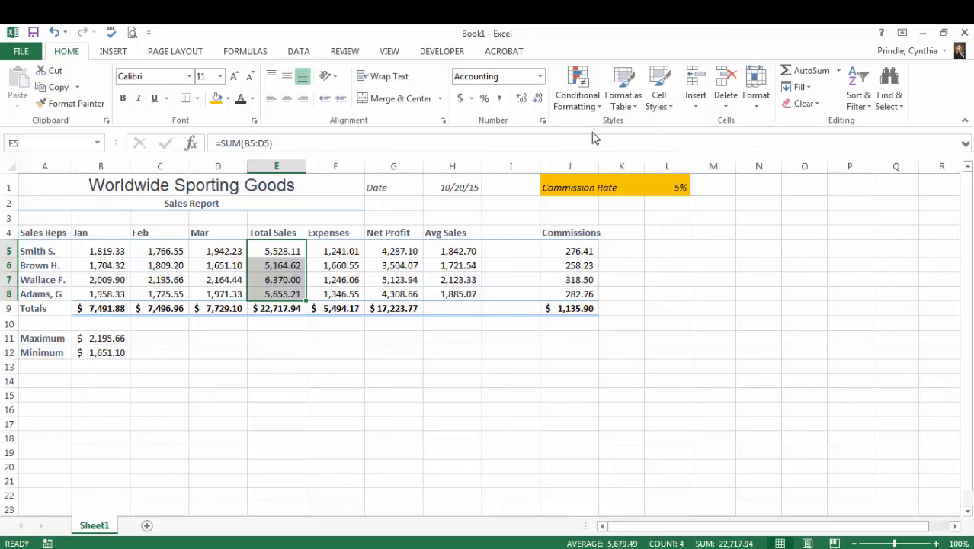
left_click(584, 106)
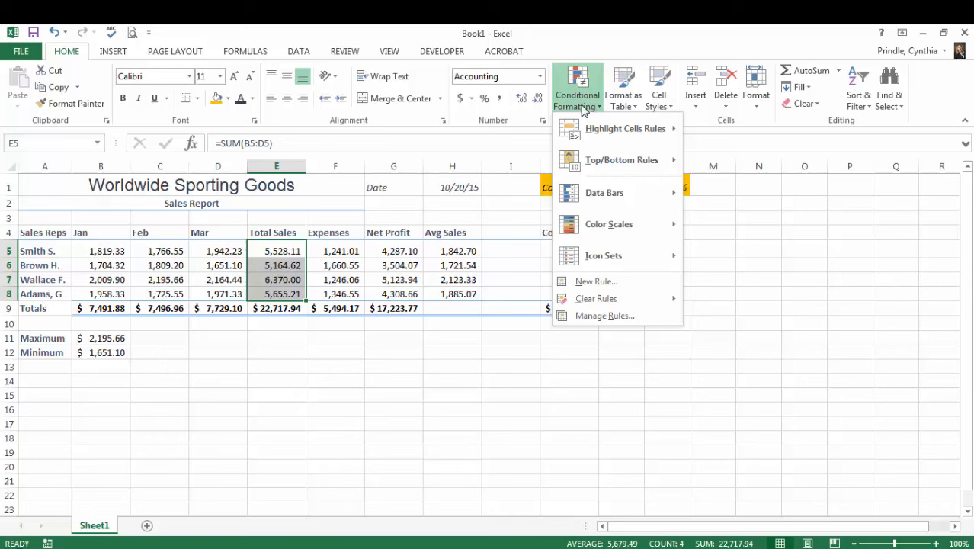
mouse_move(592, 130)
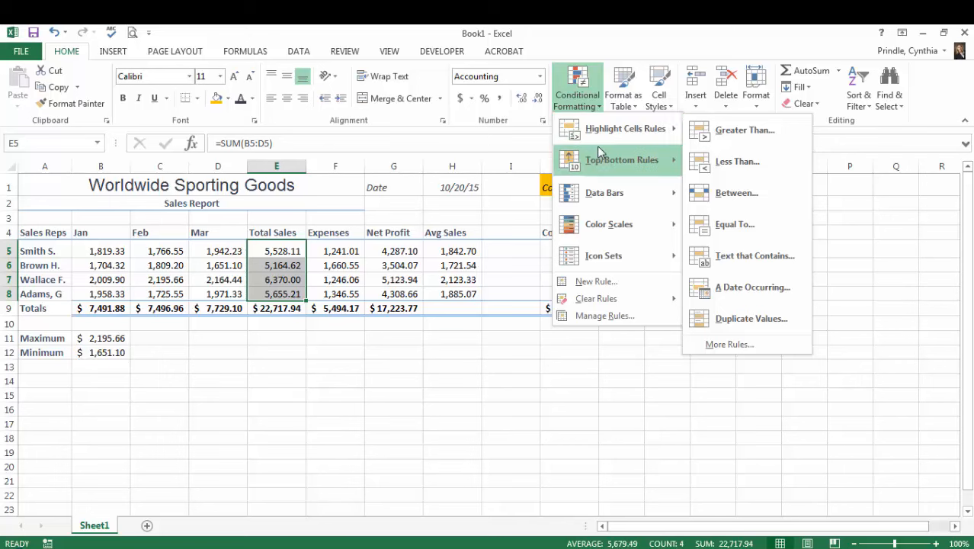
mouse_move(600, 158)
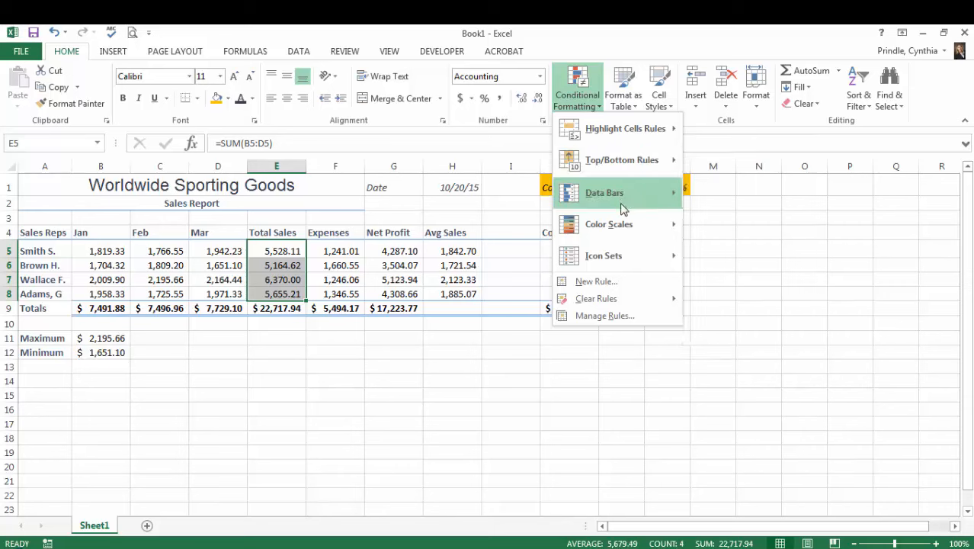
mouse_move(630, 190)
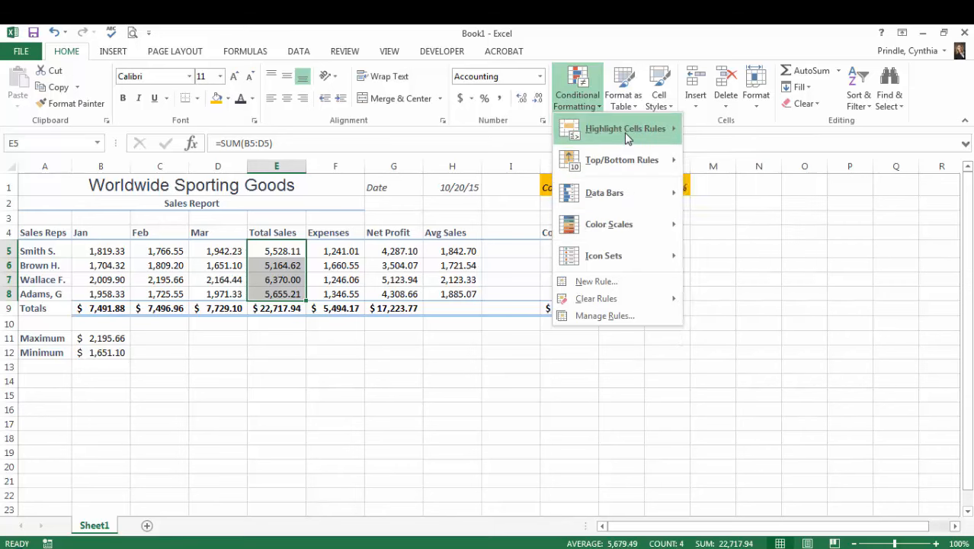
mouse_move(626, 138)
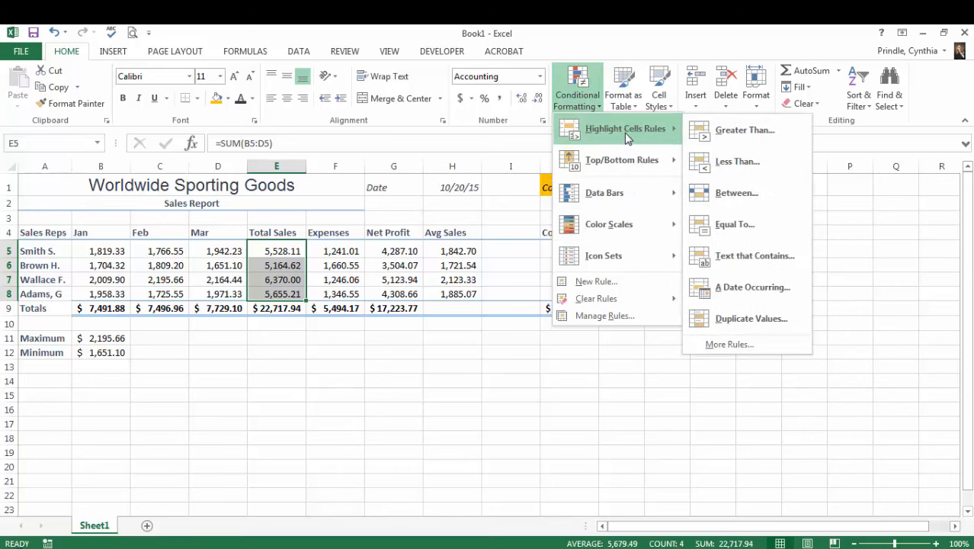
left_click(724, 129)
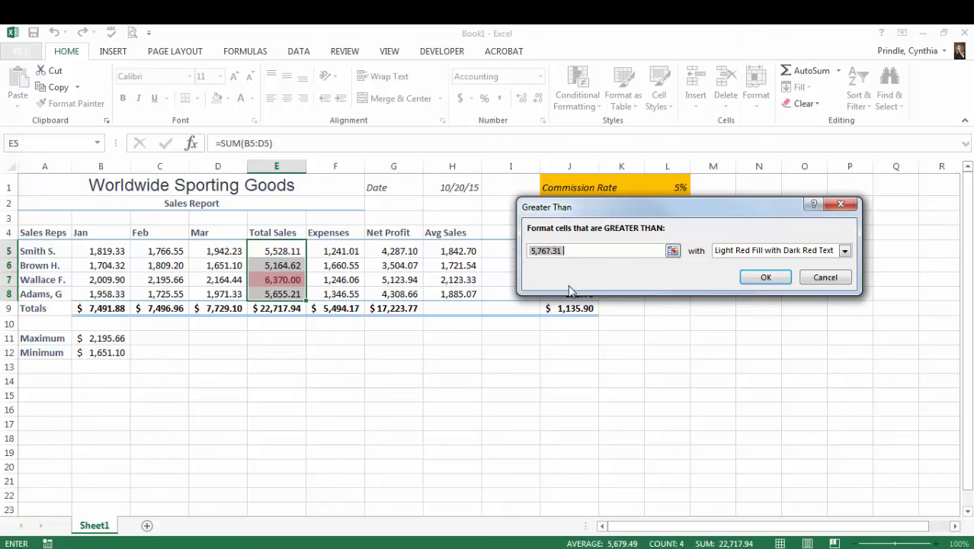
type("5600")
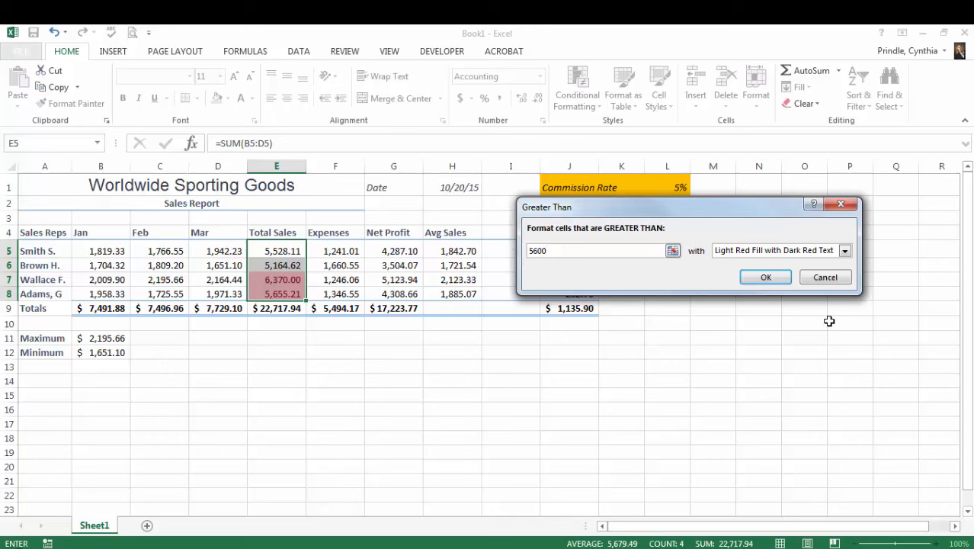
- Give the rule a custom format with dark green font and yellow fill, and apply it to the Total Sales cells
left_click(844, 252)
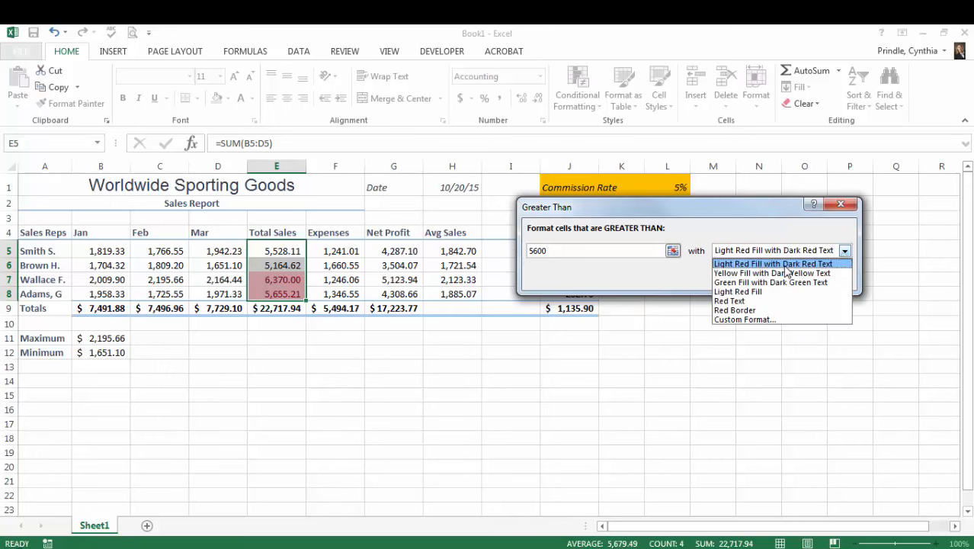
left_click(770, 320)
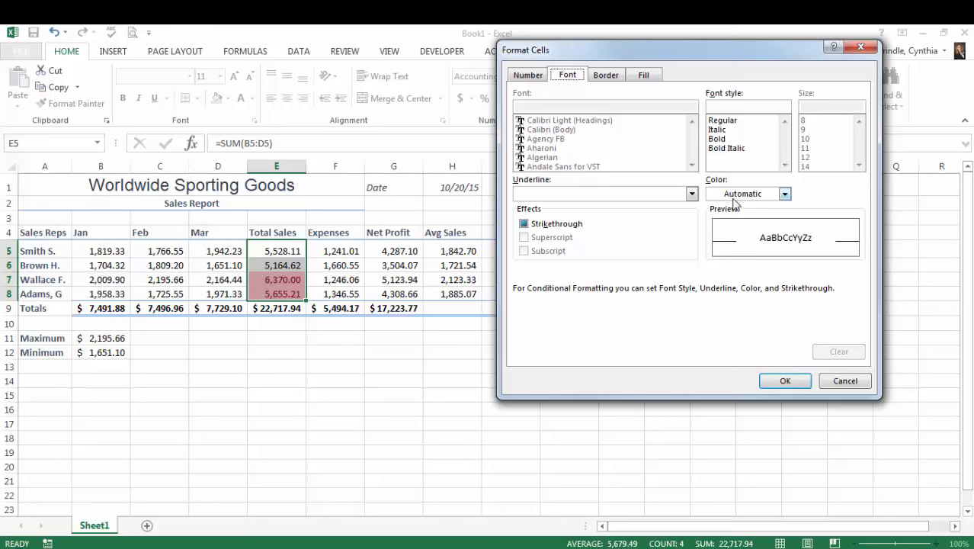
left_click(785, 195)
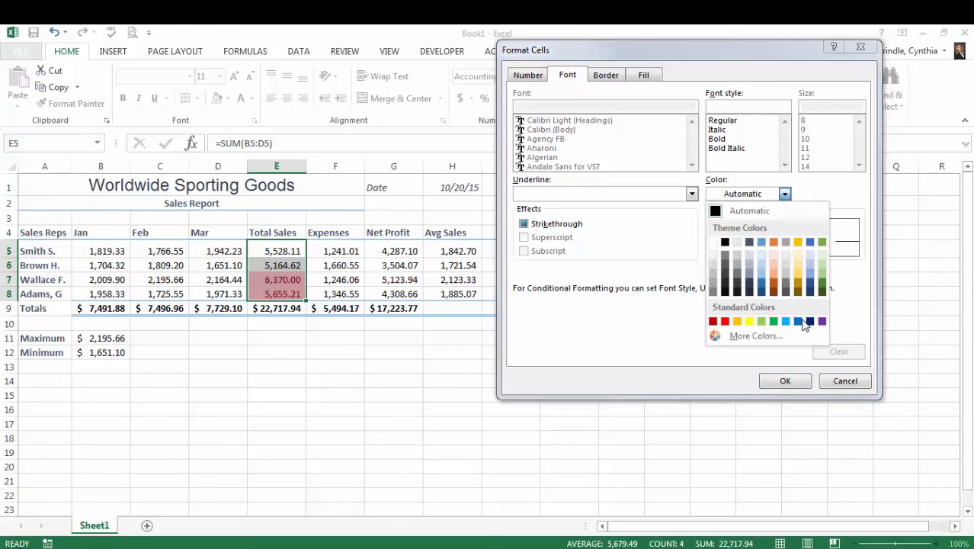
left_click(823, 291)
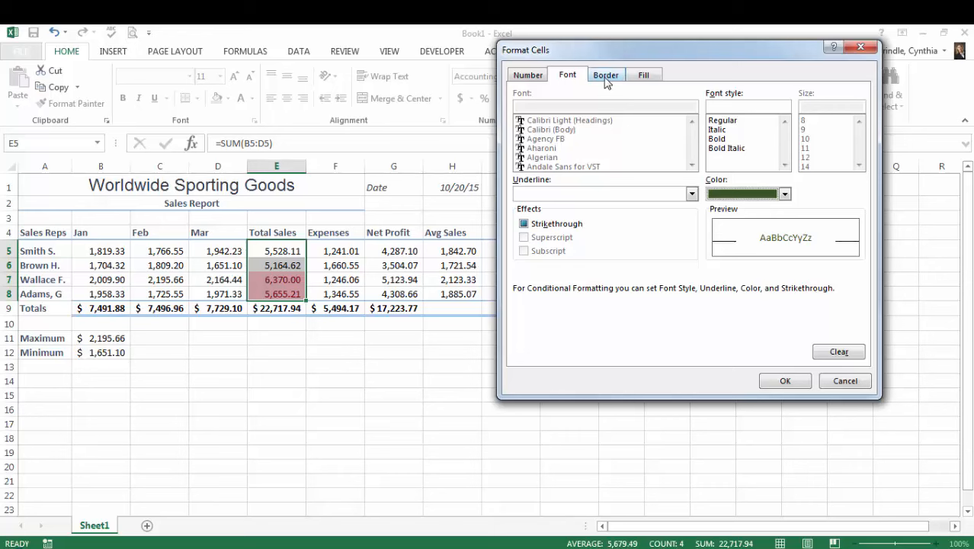
left_click(644, 75)
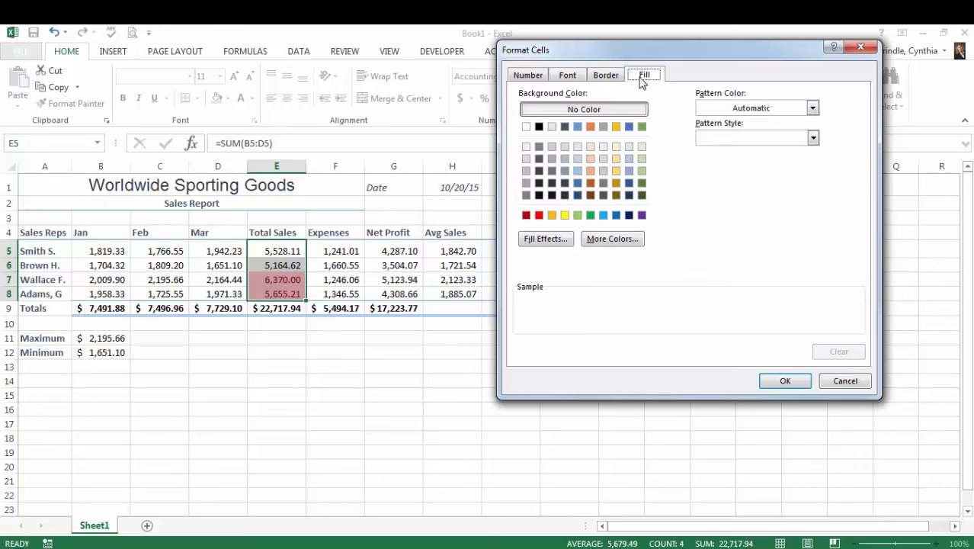
left_click(567, 217)
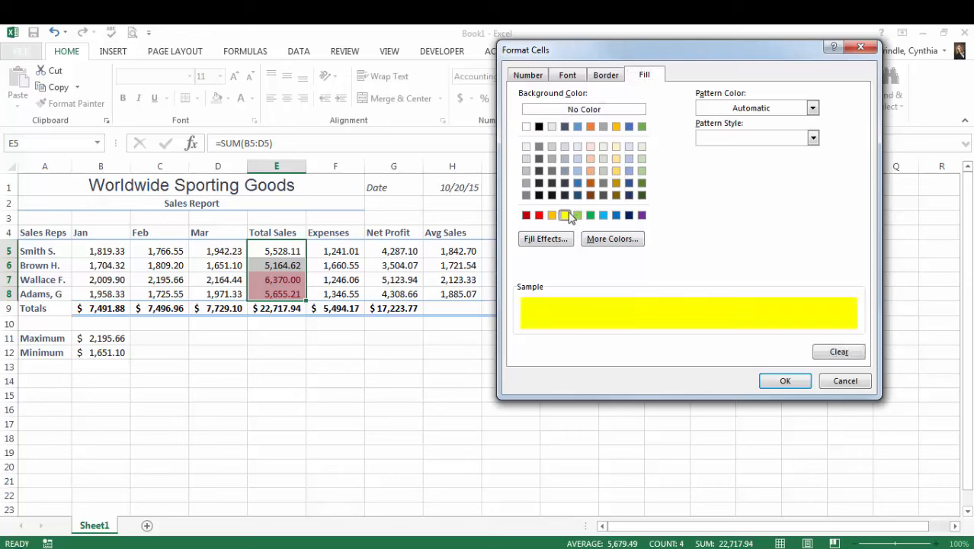
left_click(781, 383)
left_click(764, 278)
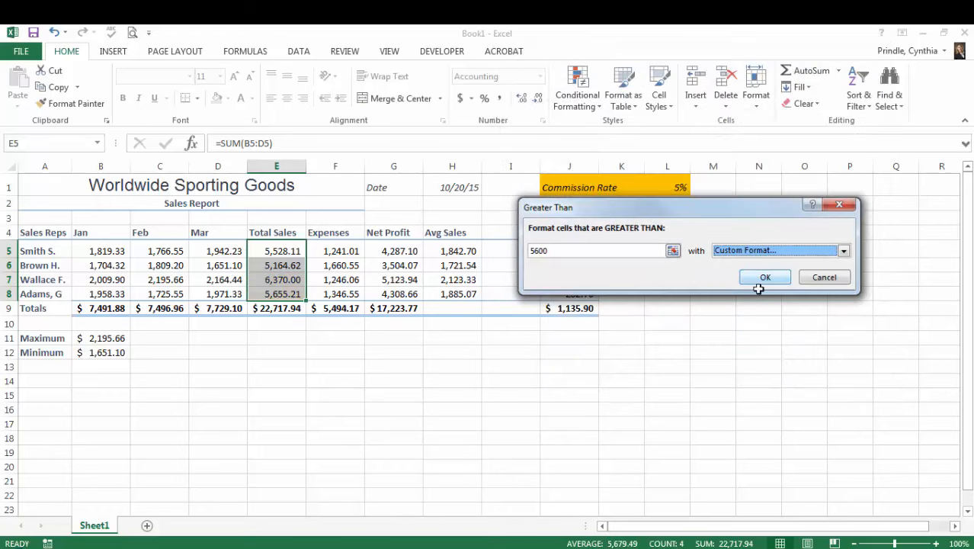
left_click(517, 392)
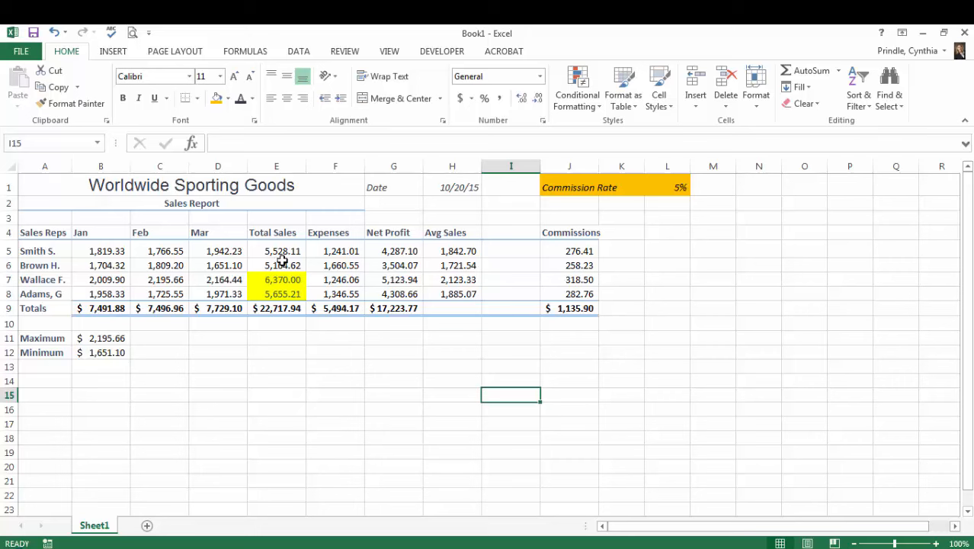
- Set the first sales rep's January figure in B5 to 2000 to test the conditional formatting
left_click(109, 252)
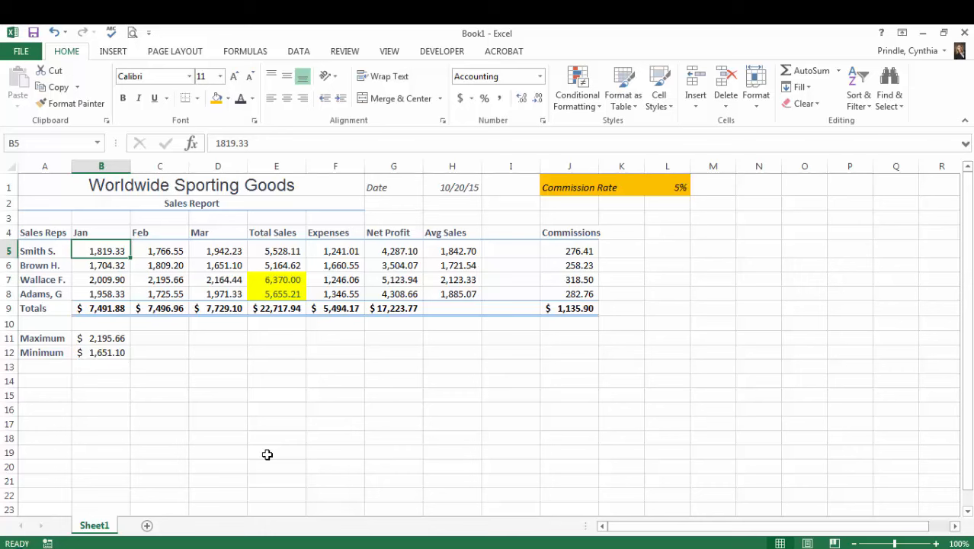
type("2000")
key("Return")
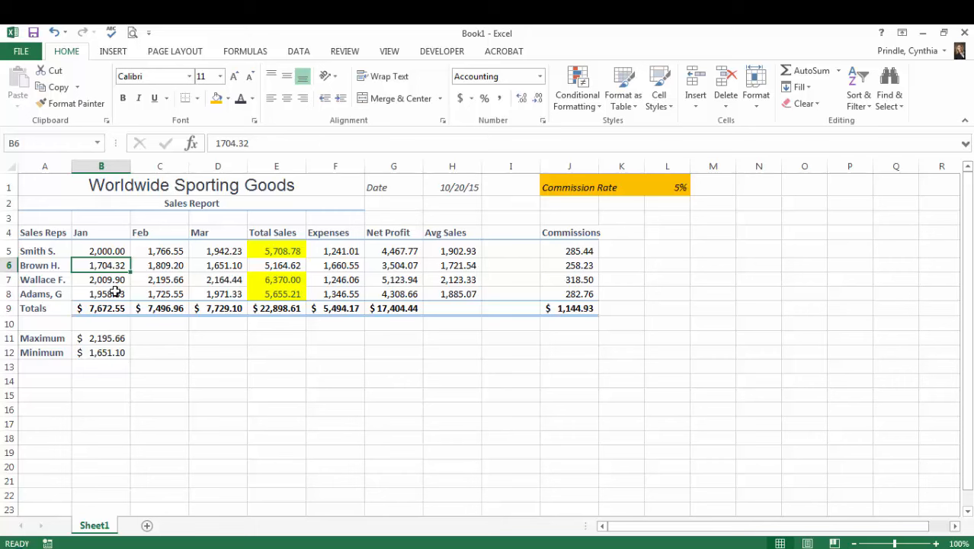
- Set the first sales rep's January figure in B5 to 1864.22
left_click(105, 250)
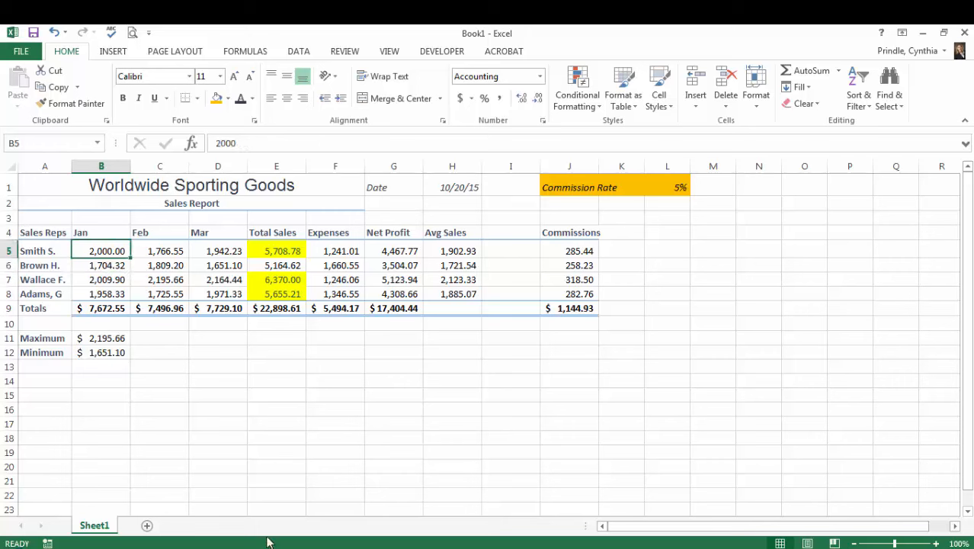
type("1,864.22")
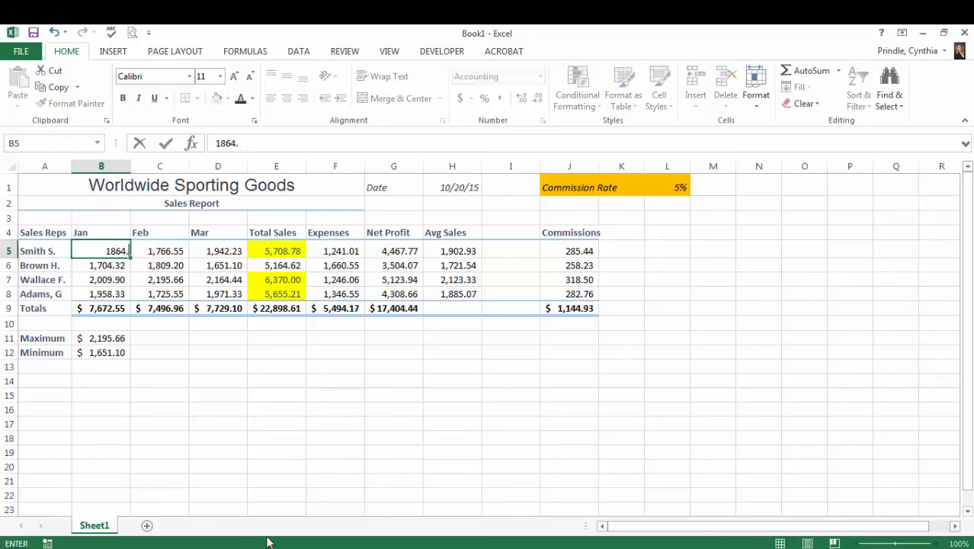
key("Return")
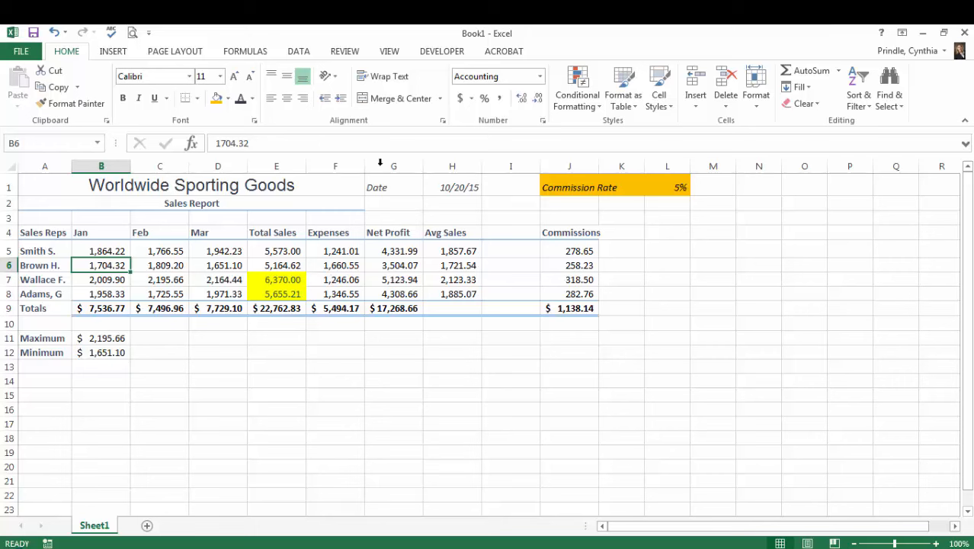
- Fill the heading row A4:J4 and the totals row A9:J9 with the same light orange theme color
left_click_drag(44, 233, 568, 233)
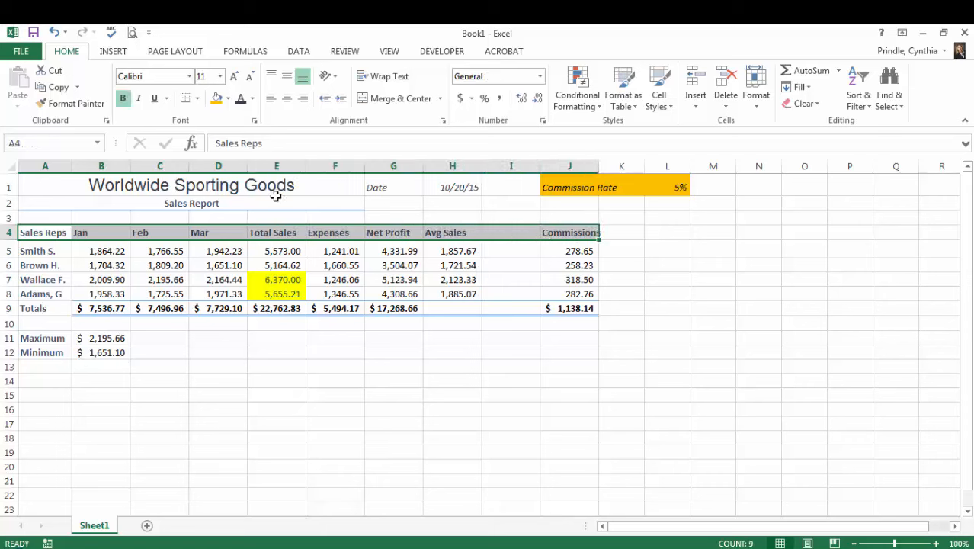
left_click(228, 99)
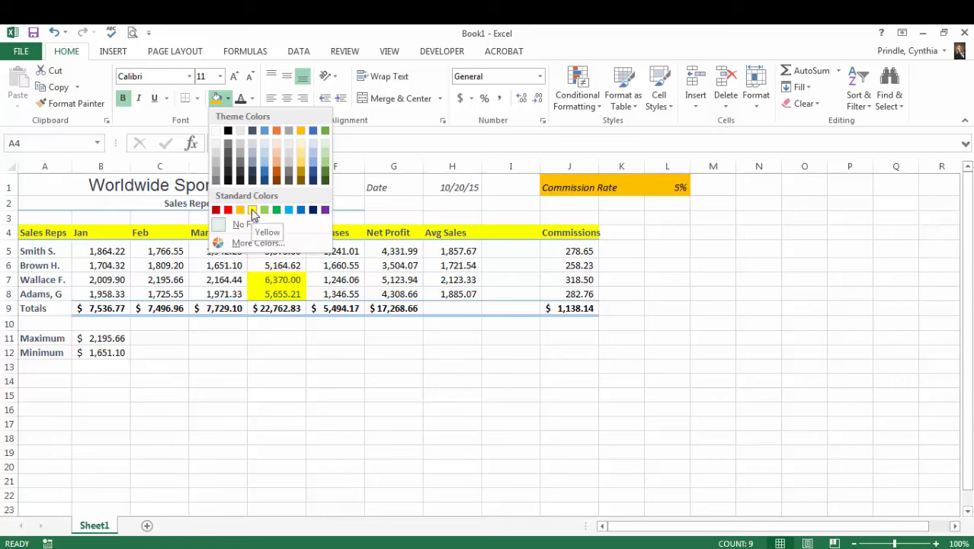
left_click(278, 159)
left_click_drag(36, 308, 553, 309)
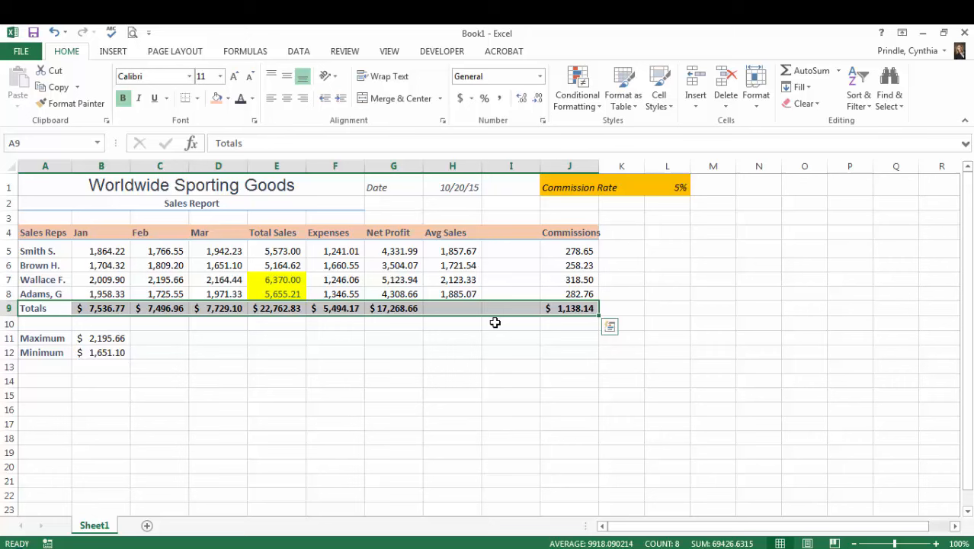
left_click(217, 98)
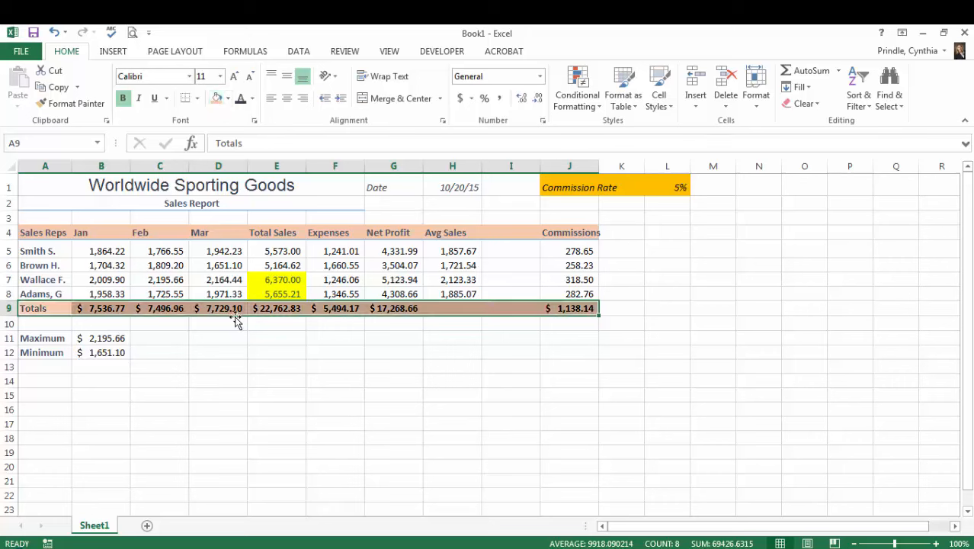
left_click(337, 392)
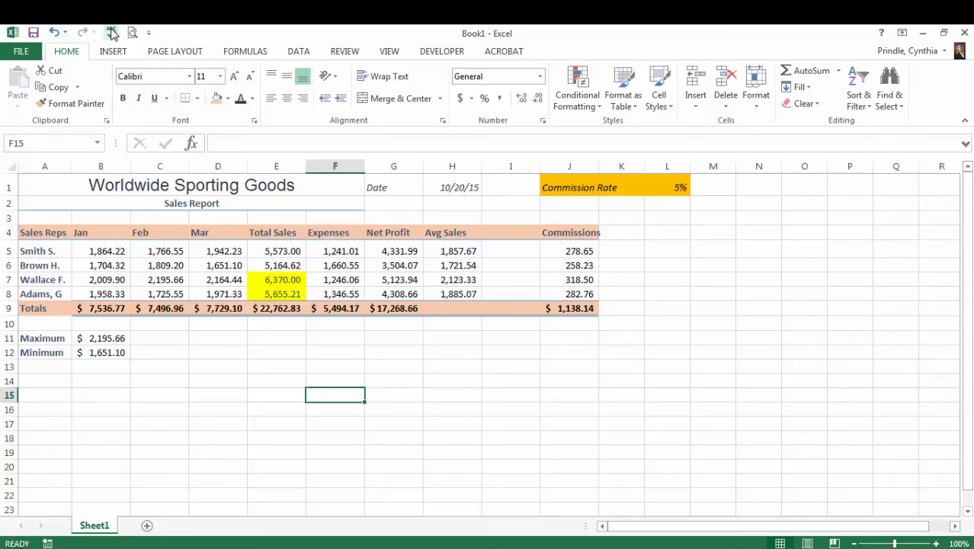
- Run a spelling check continuing from the beginning of the sheet, and close it without changing any word
left_click(149, 34)
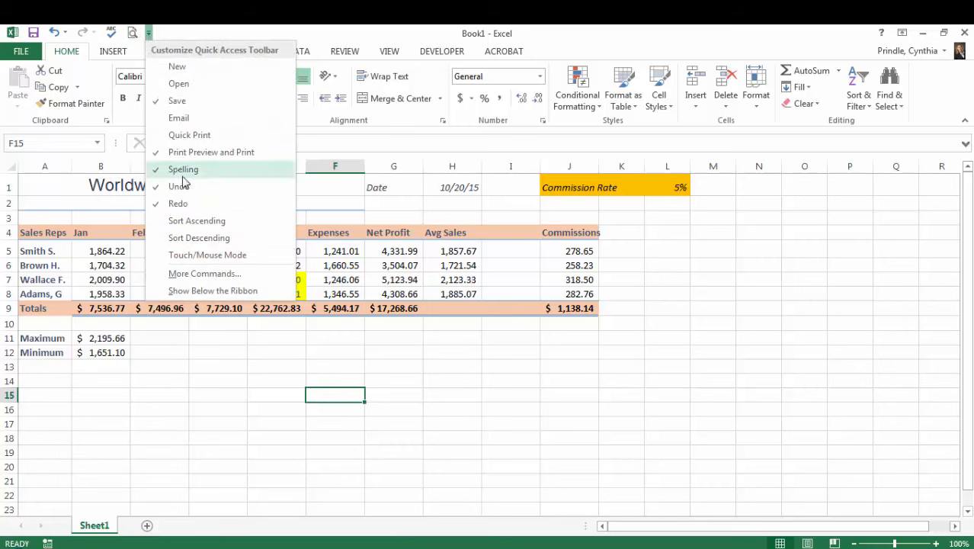
left_click(111, 32)
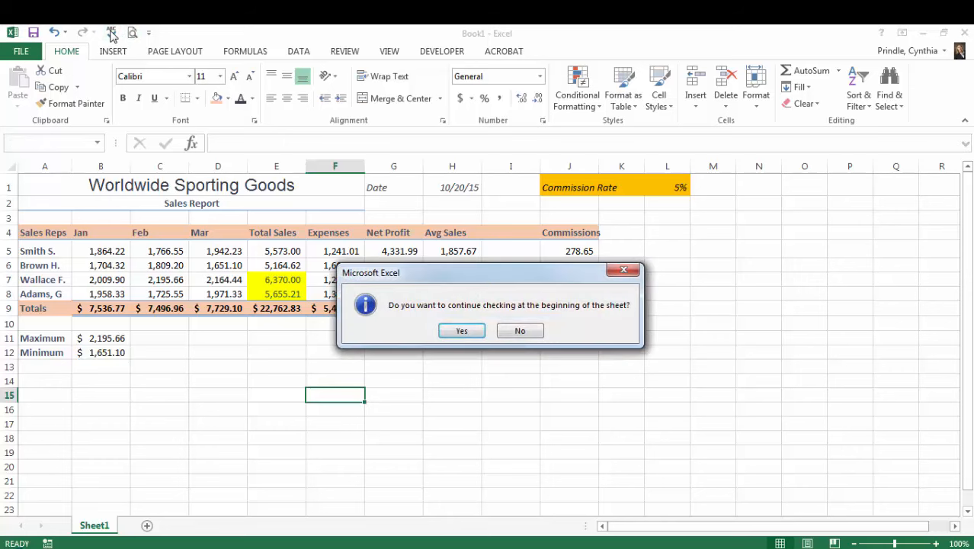
left_click(460, 331)
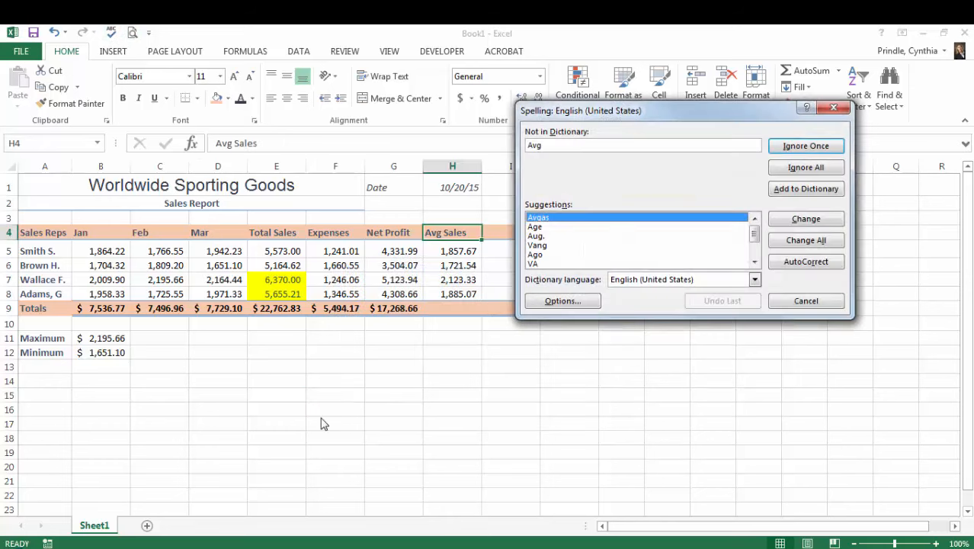
left_click(806, 300)
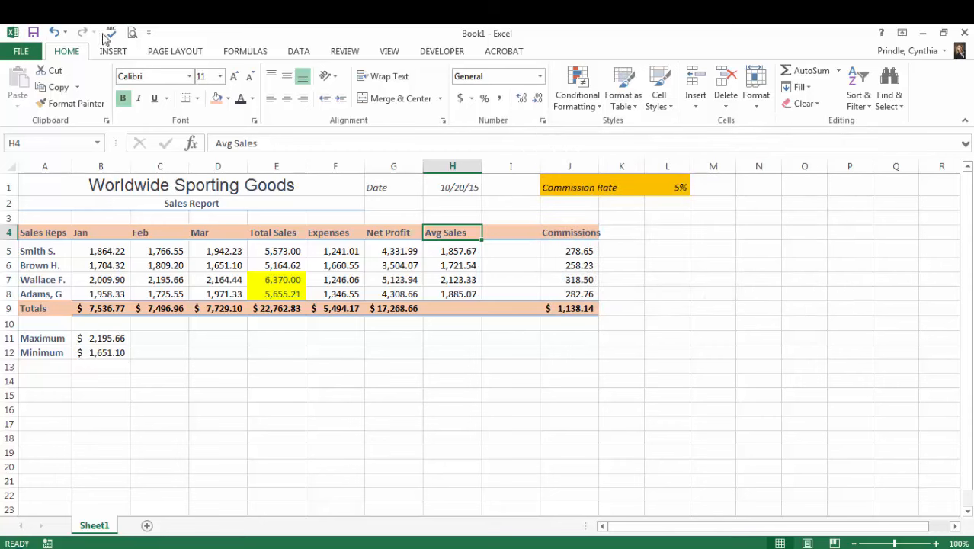
left_click(345, 52)
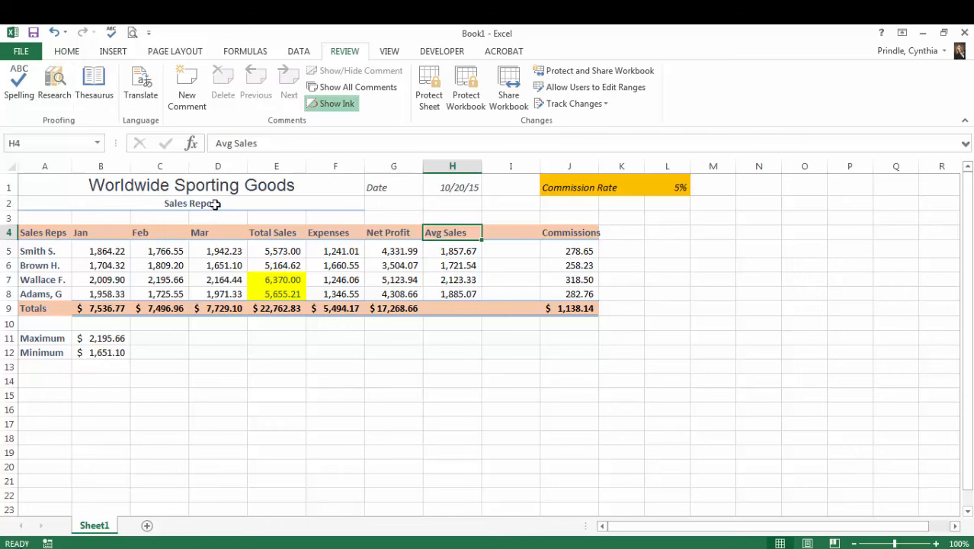
left_click(67, 51)
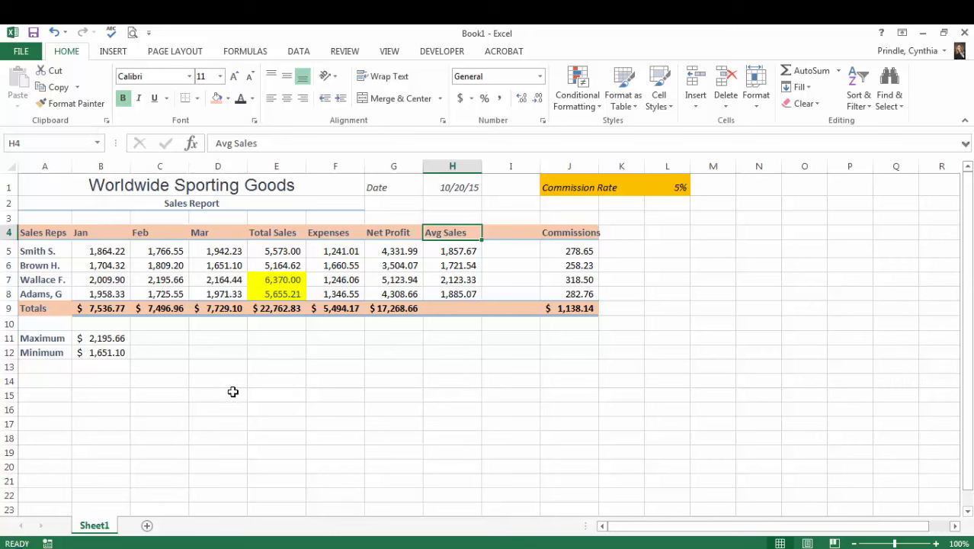
- Center the column headings in B4:J4
left_click_drag(101, 237, 571, 232)
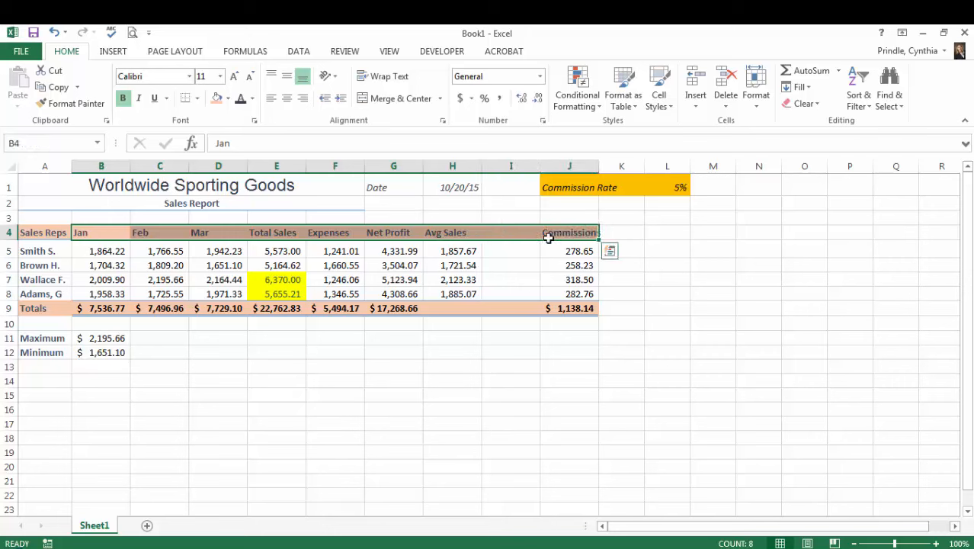
left_click(289, 100)
left_click(324, 397)
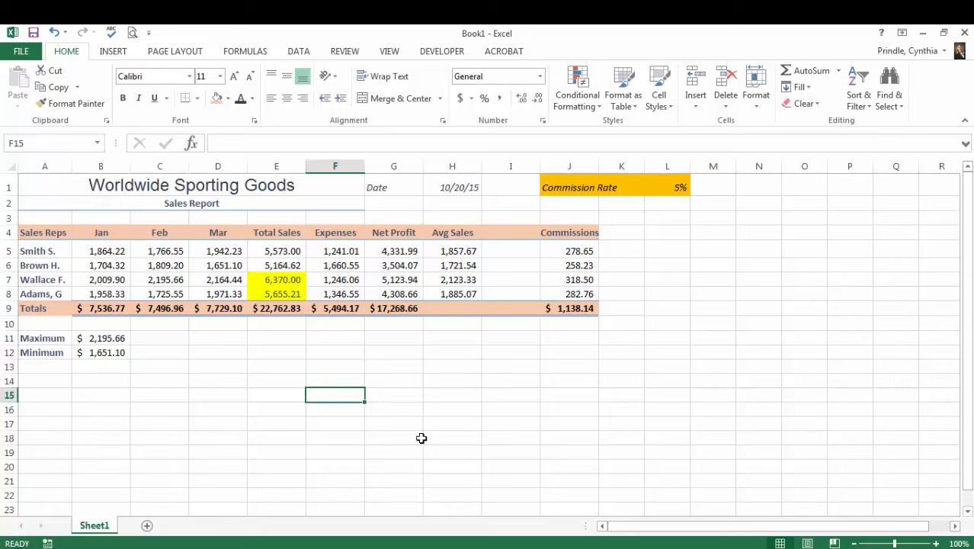
- Fill the Worldwide Sporting Goods title and Sales Report subtitle in rows 1 and 2 with the same light orange color
left_click_drag(196, 187, 199, 202)
left_click(218, 98)
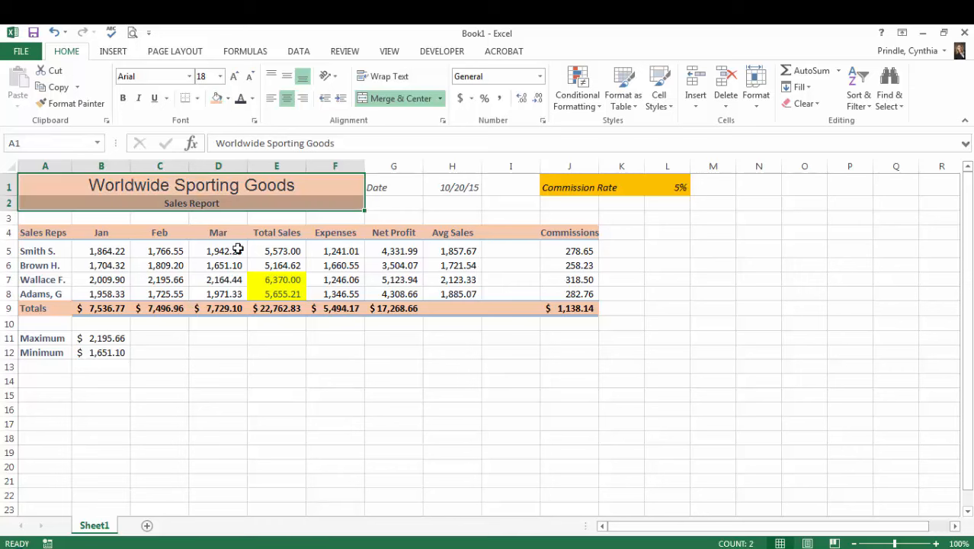
left_click(285, 408)
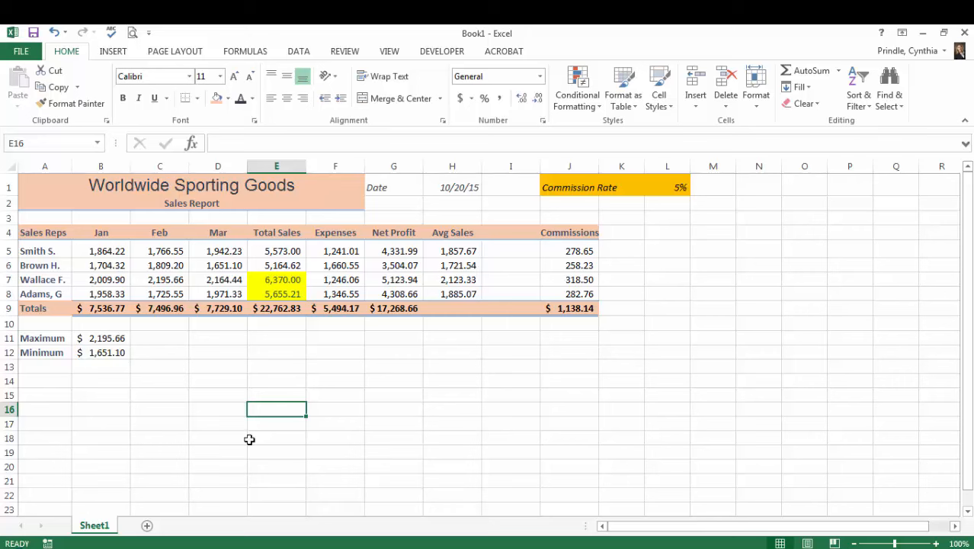
- Try the Wide margin preset on the page and return it to the Normal preset
left_click(185, 54)
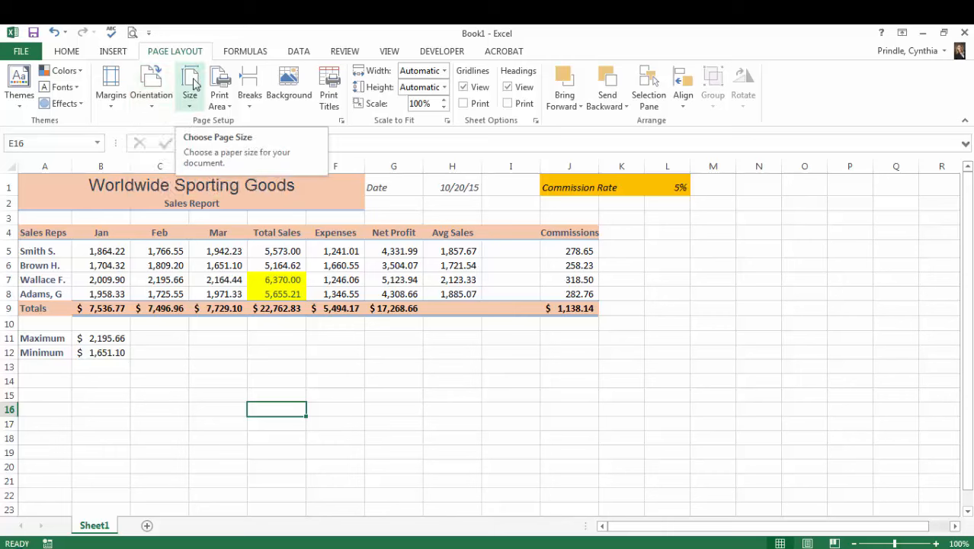
left_click(111, 99)
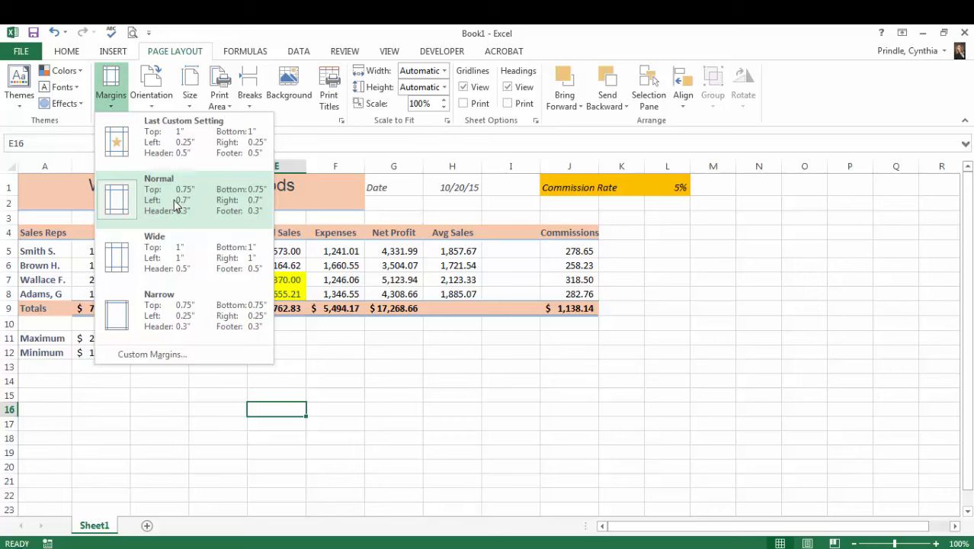
left_click(190, 271)
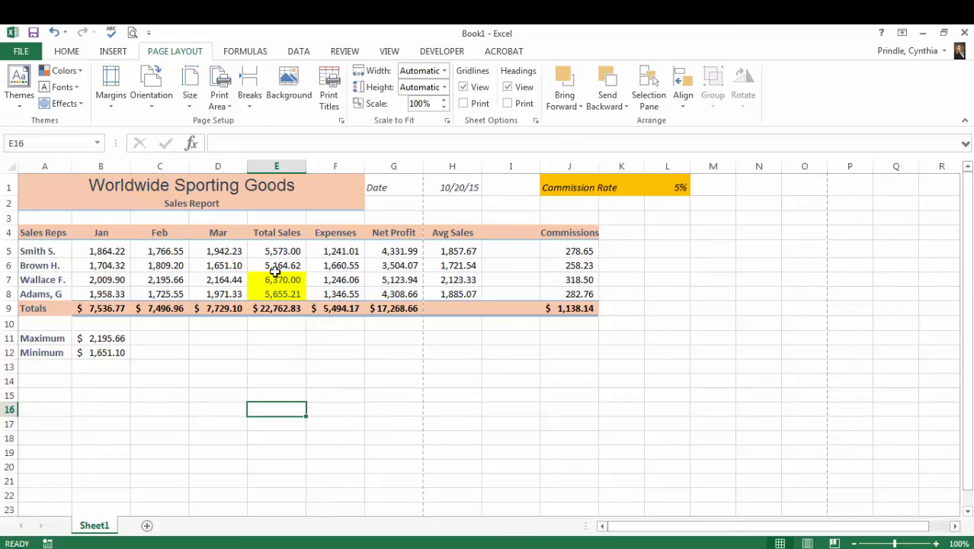
left_click(111, 98)
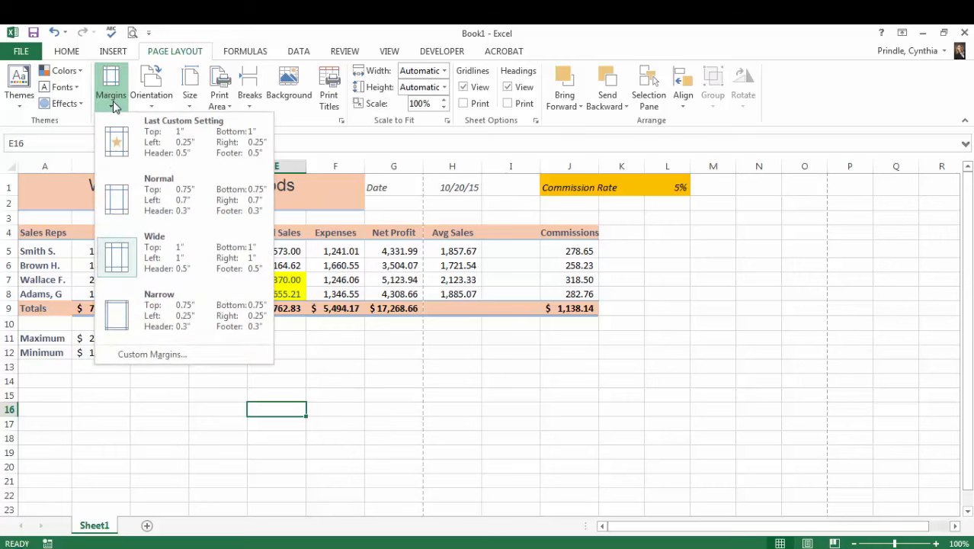
left_click(174, 209)
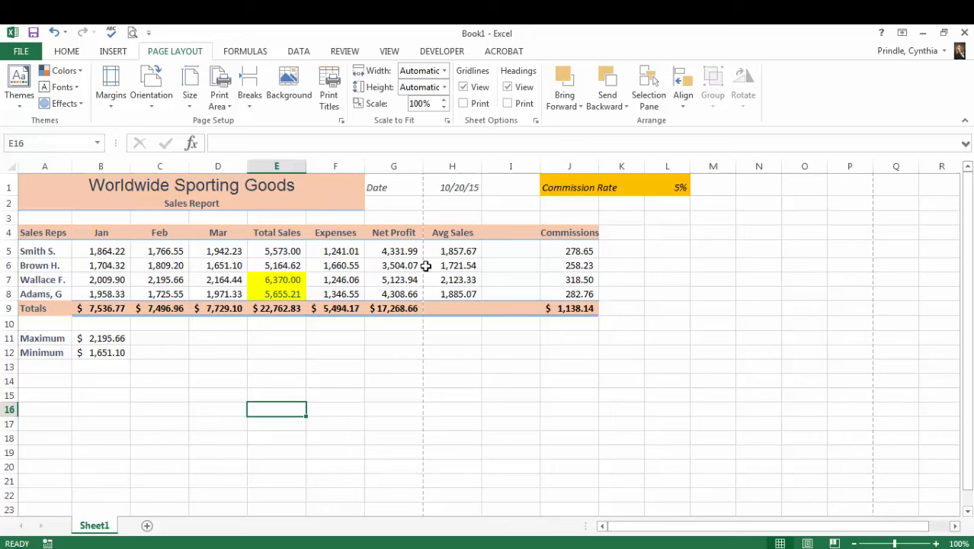
- Change the page orientation to landscape and make column L slightly narrower
left_click(152, 106)
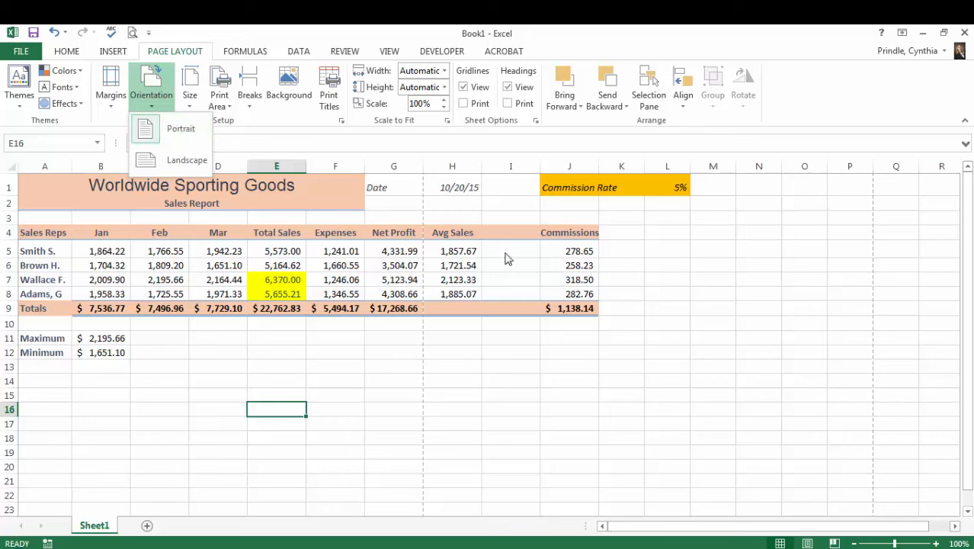
left_click(181, 161)
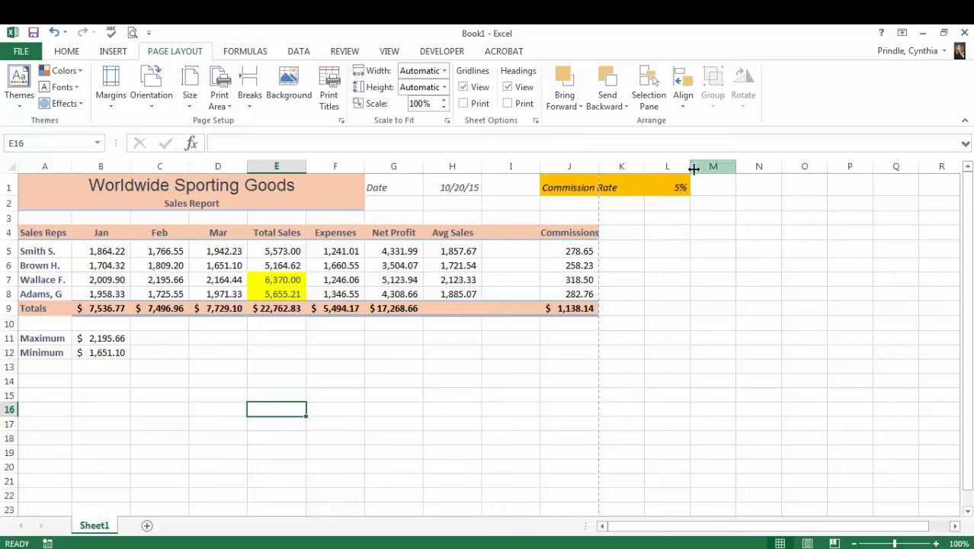
left_click_drag(690, 167, 675, 166)
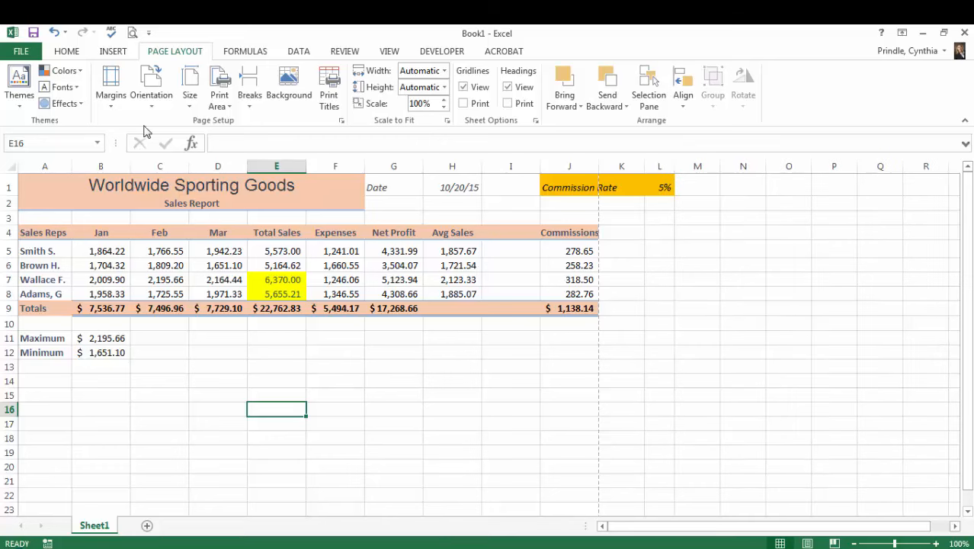
- Apply the Narrow margin preset to the page and undo the width change of column L
left_click(119, 104)
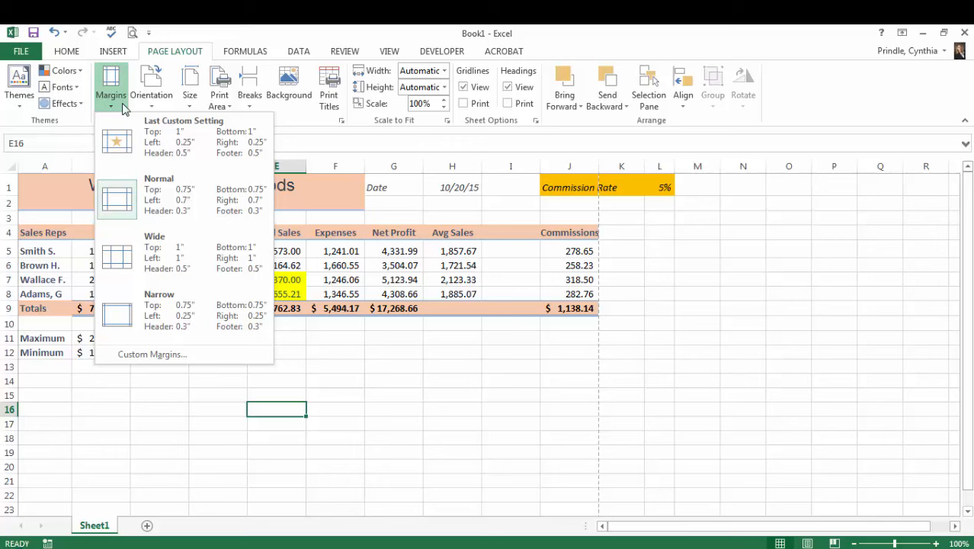
left_click(195, 305)
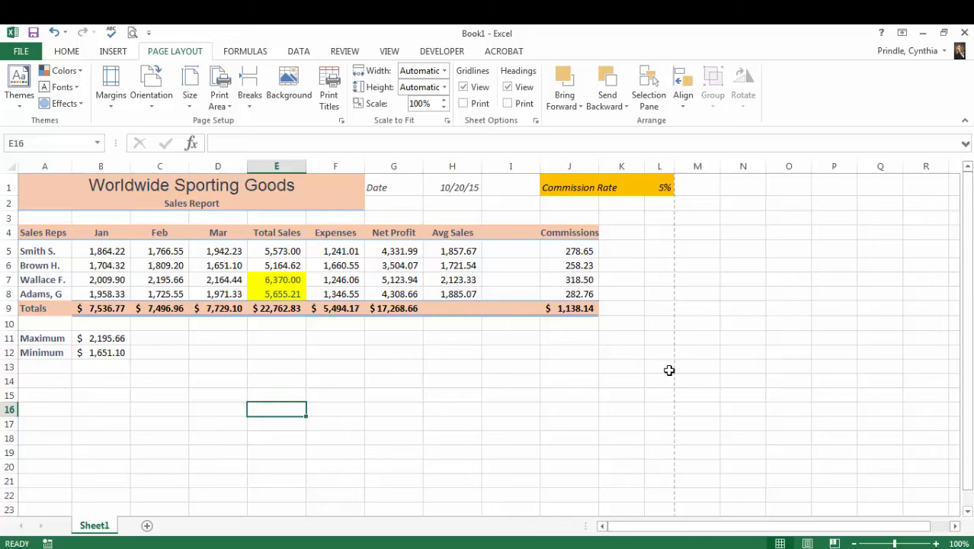
left_click(55, 33)
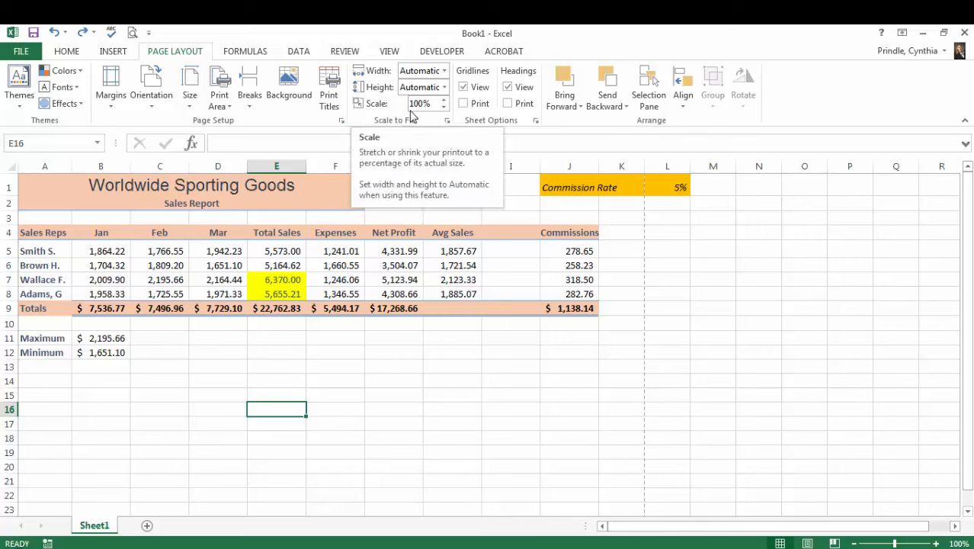
- Scale the printout to fit 1 page wide by 1 page tall in the page setup
left_click(342, 122)
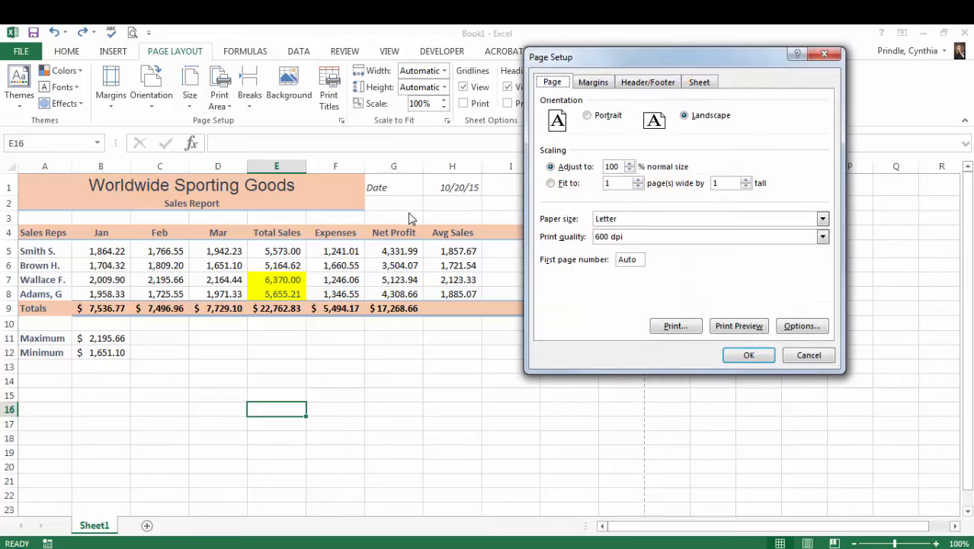
left_click(551, 184)
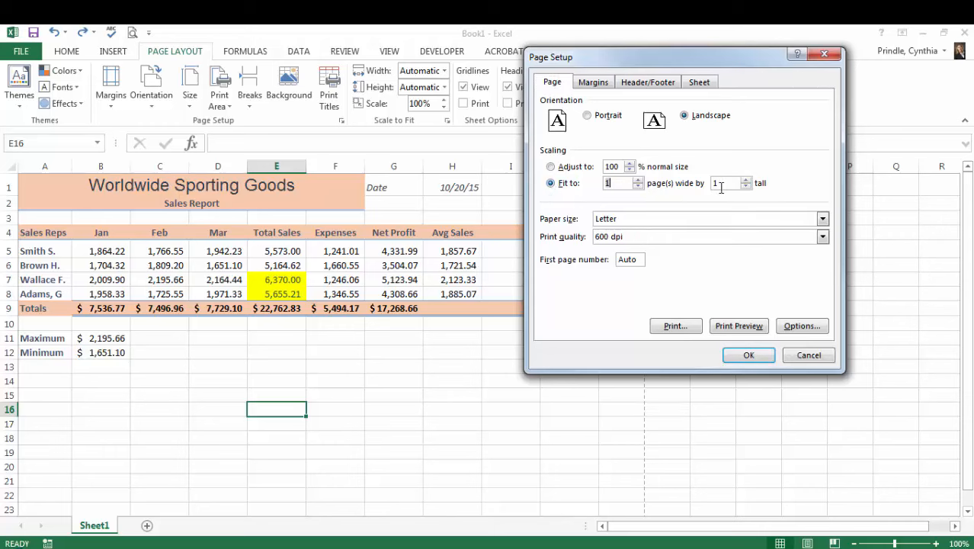
left_click(749, 355)
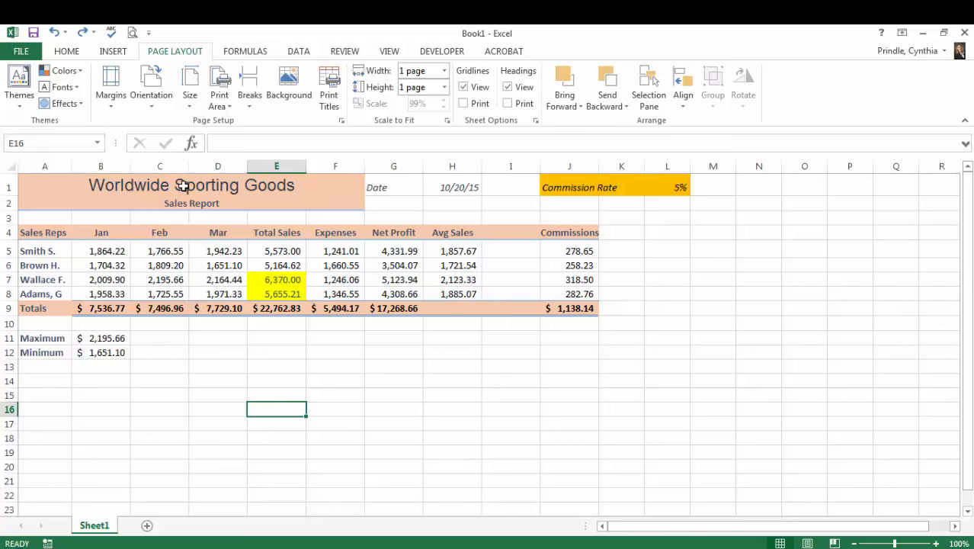
- Preview the printout, choose the printer B206-C2550 on eureka, and return to the worksheet without printing
left_click(25, 53)
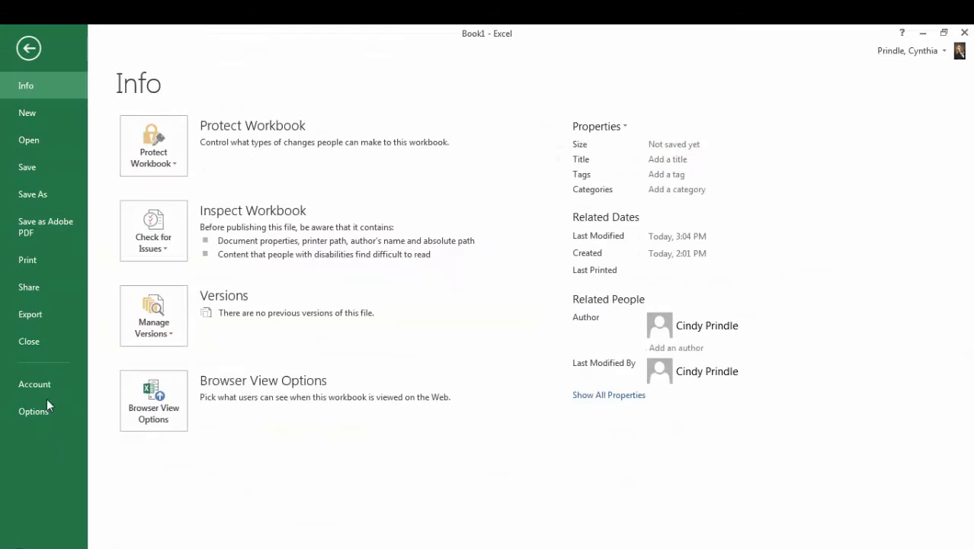
left_click(51, 263)
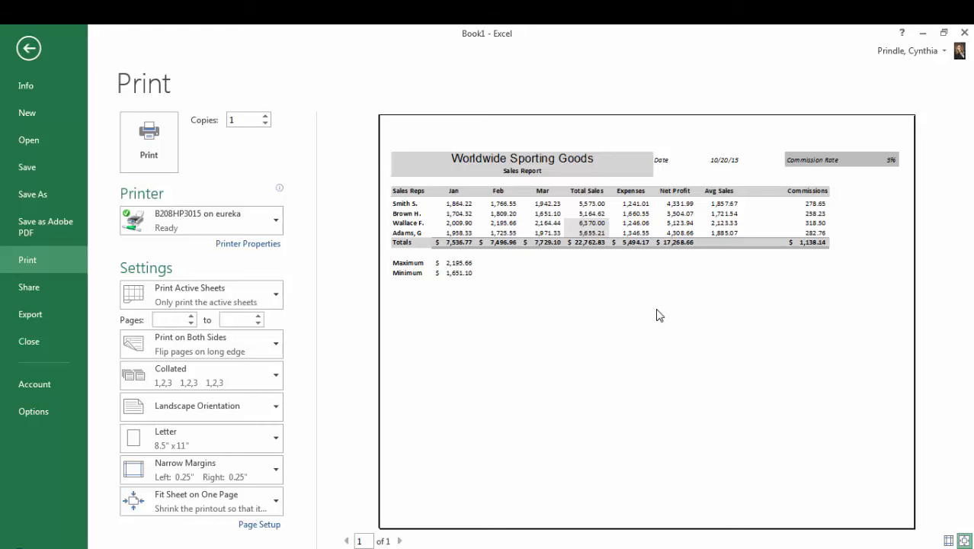
left_click(255, 228)
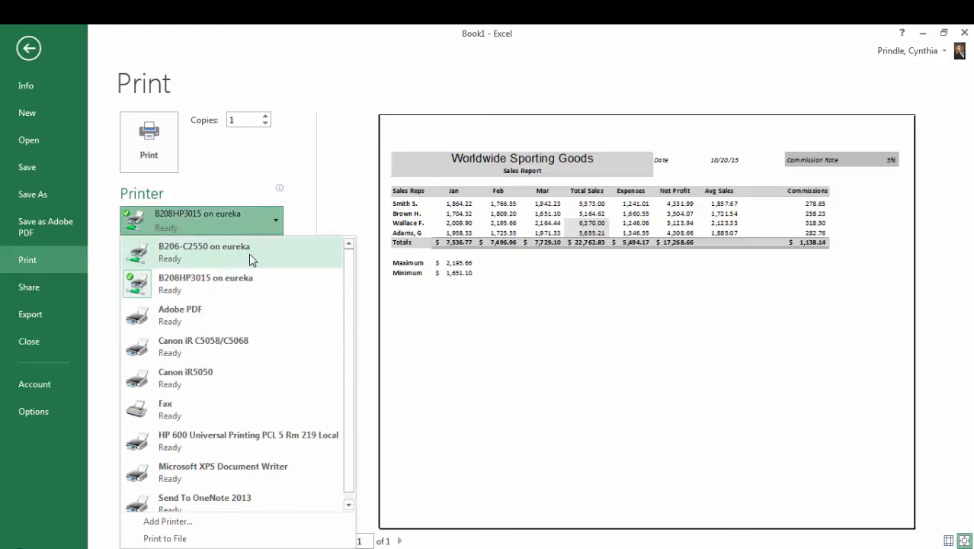
left_click(252, 256)
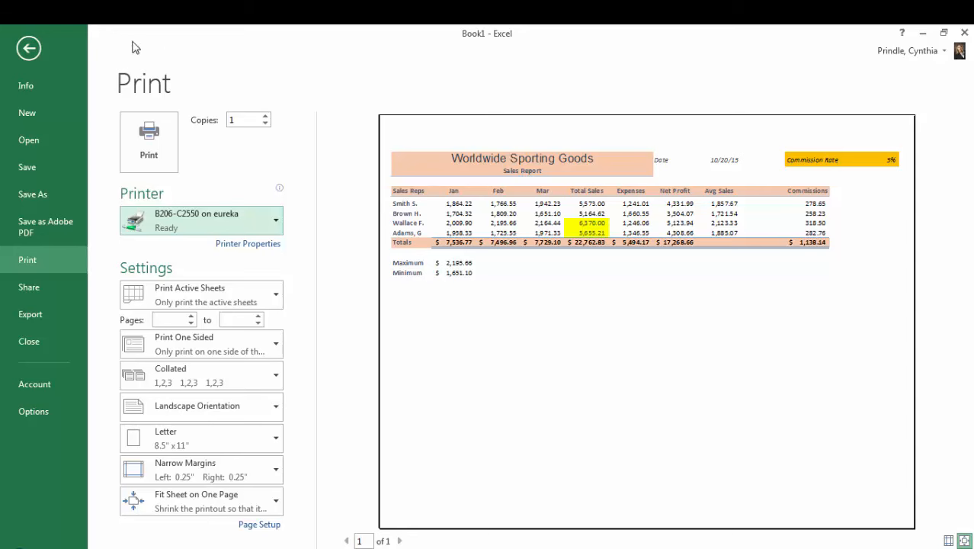
left_click(31, 51)
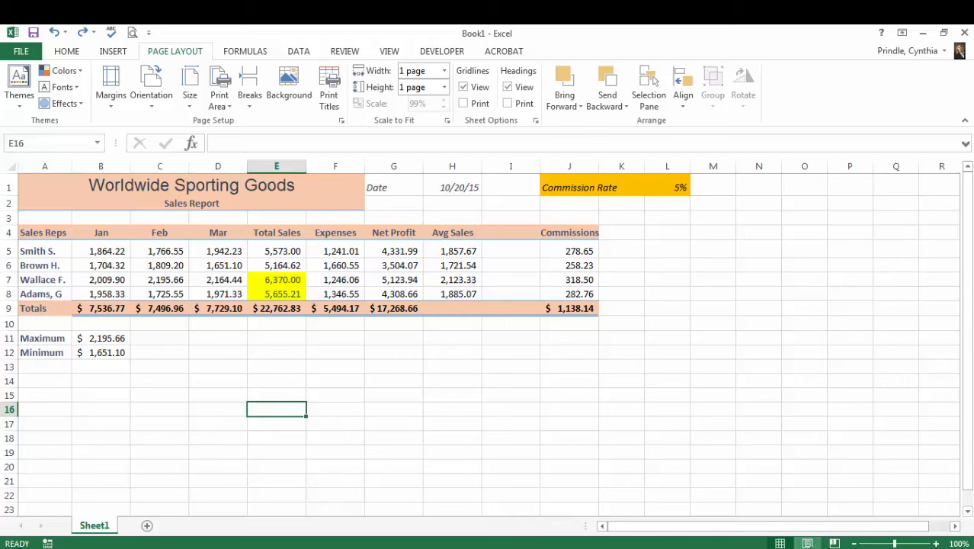
- Switch to Page Layout view and enter "First Quarter Sales 2015" in the center section of the header
left_click(807, 543)
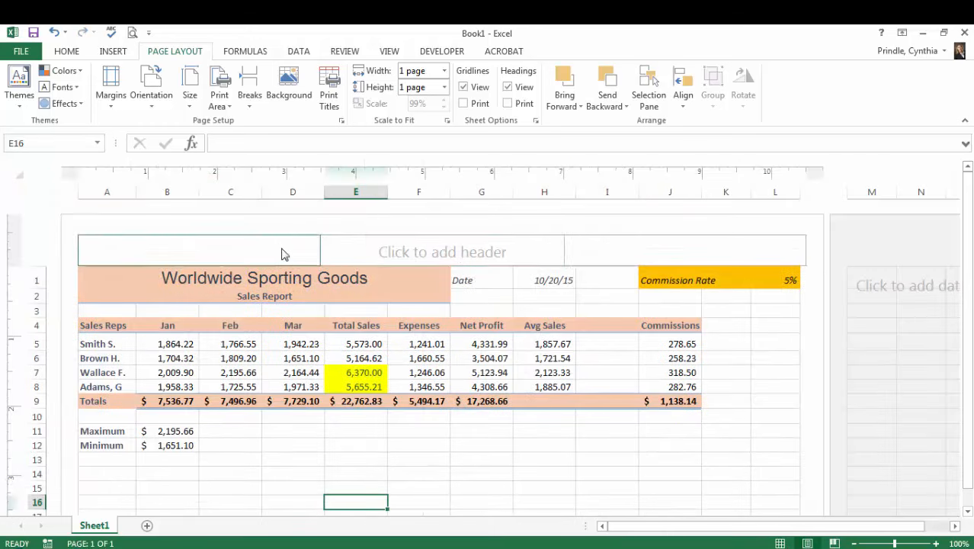
scroll(467, 343, "down", 6)
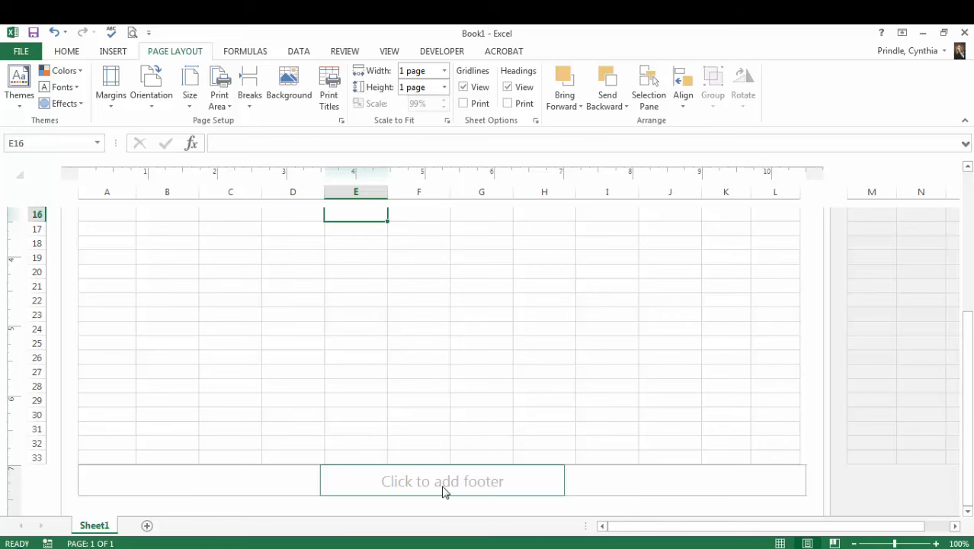
scroll(419, 469, "up", 6)
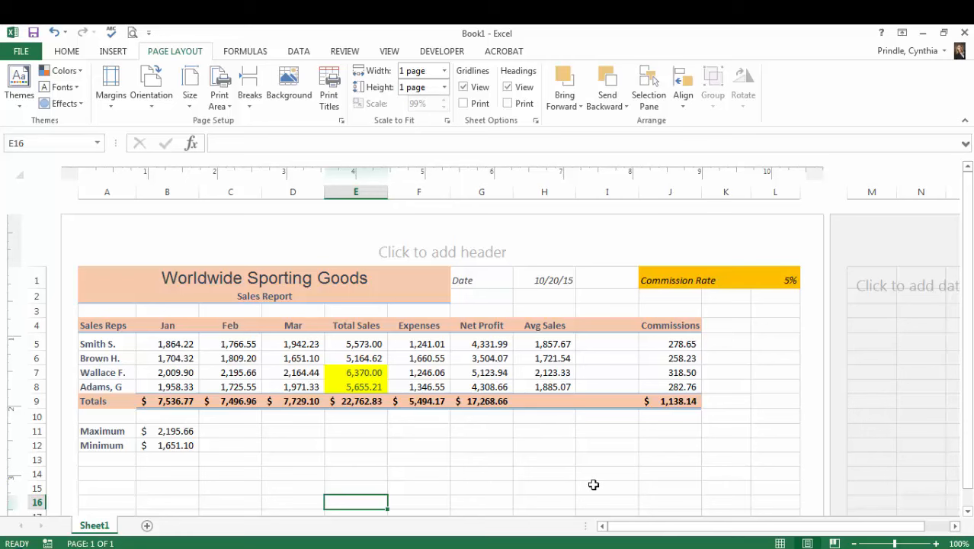
left_click(456, 251)
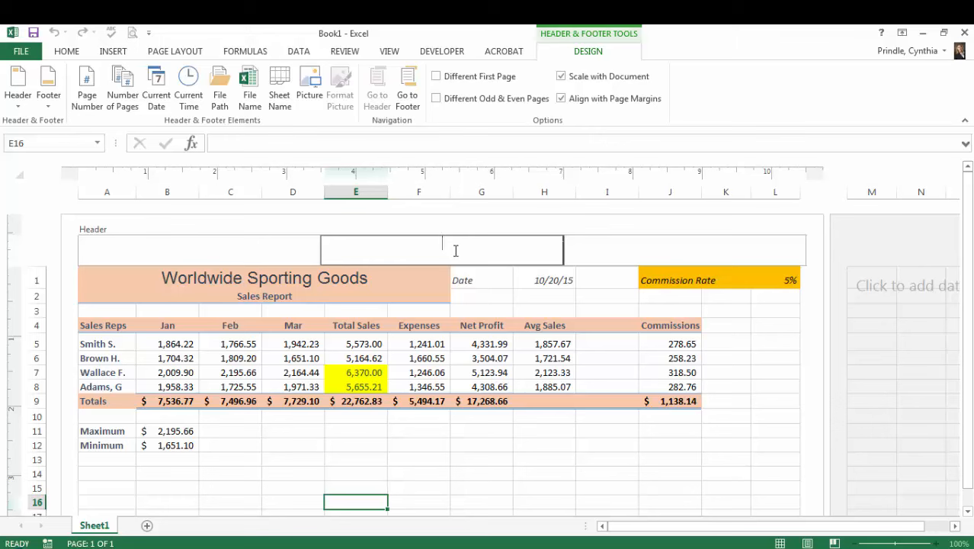
type("First Quarter Sales 2015")
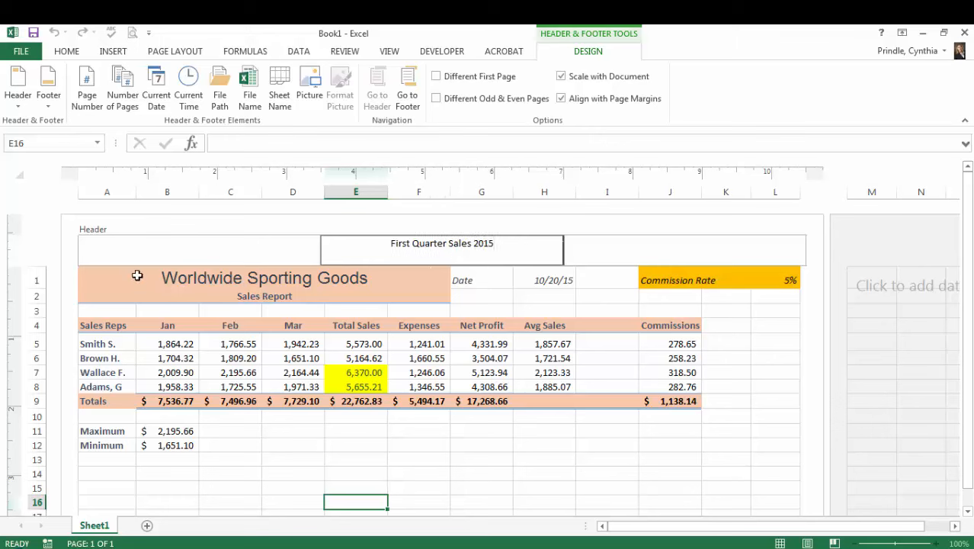
- Enter the author's full name followed by " - CFO" in the left section of the header
left_click(131, 253)
type("C")
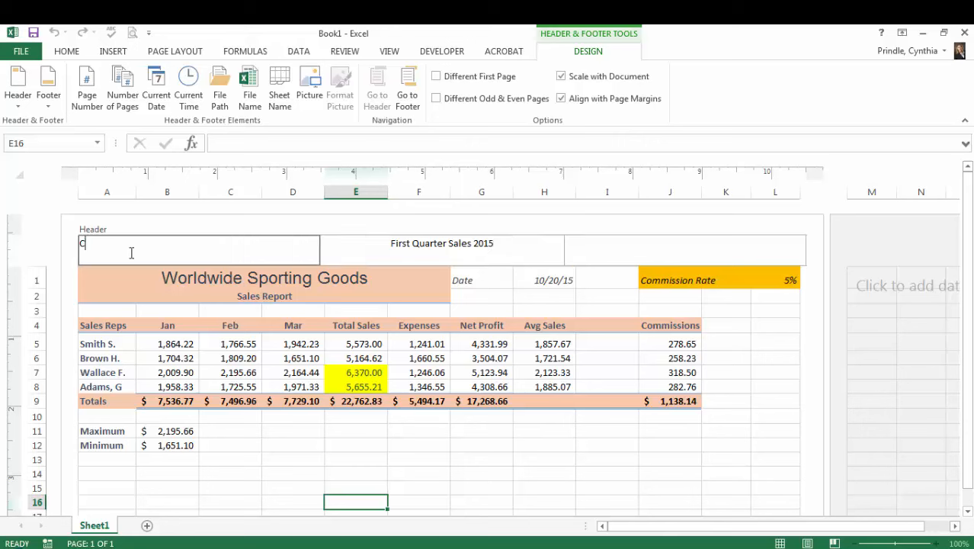
type("indy Prindle - CFO")
left_click(698, 253)
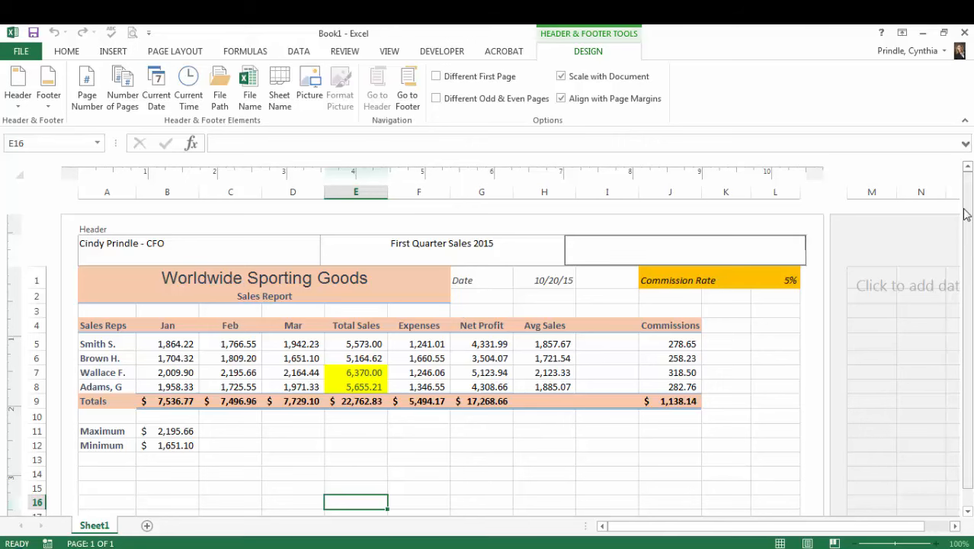
- Insert the automatic page number in the center section of the footer and return to Normal view
left_click_drag(964, 211, 965, 229)
scroll(570, 454, "down", 6)
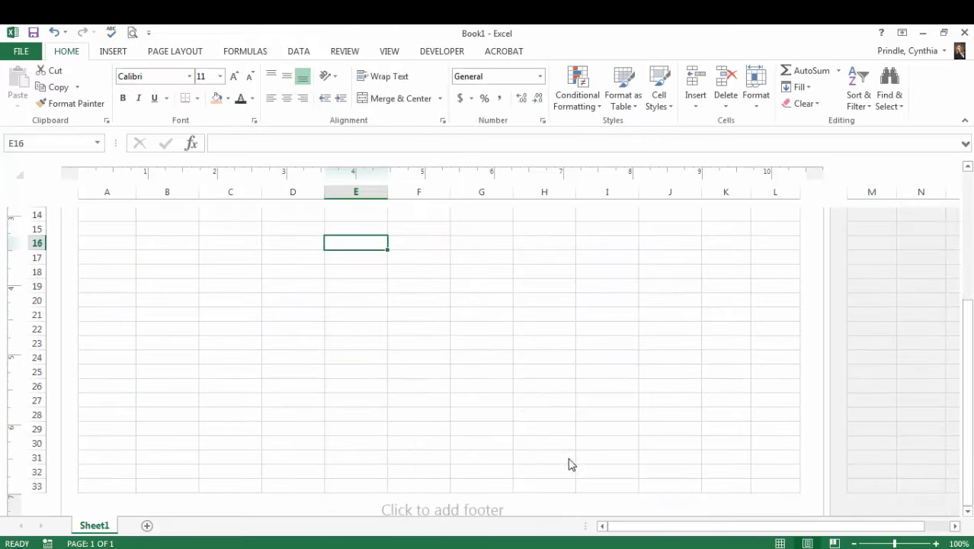
left_click(442, 384)
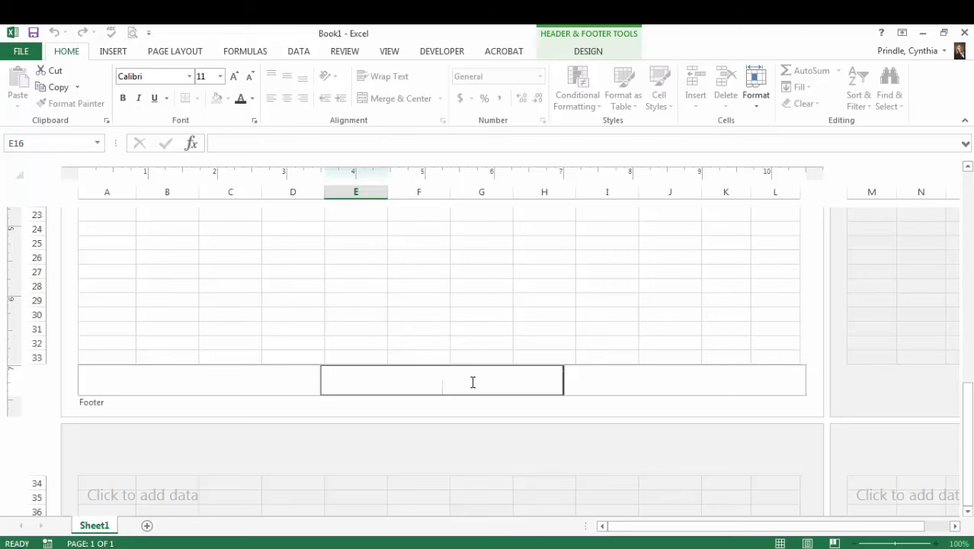
left_click(602, 55)
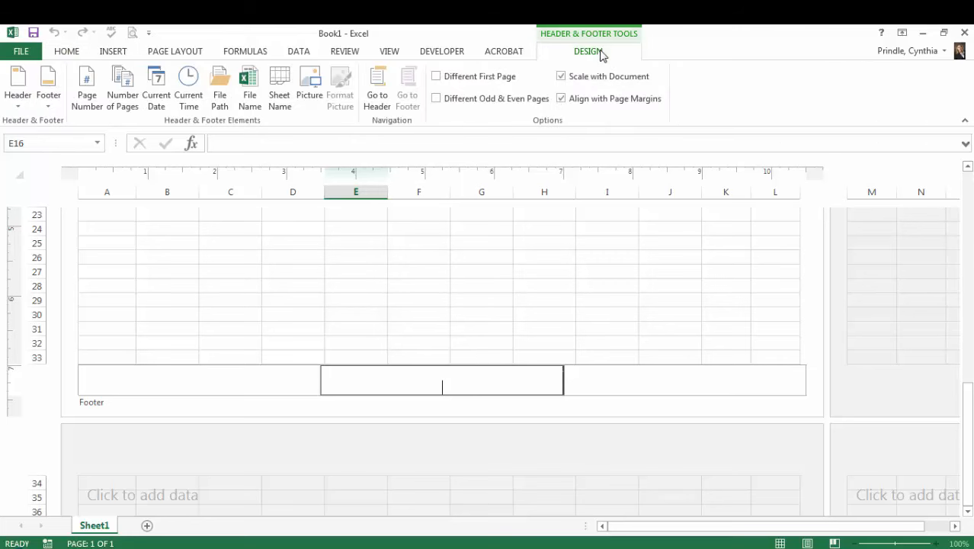
left_click(88, 100)
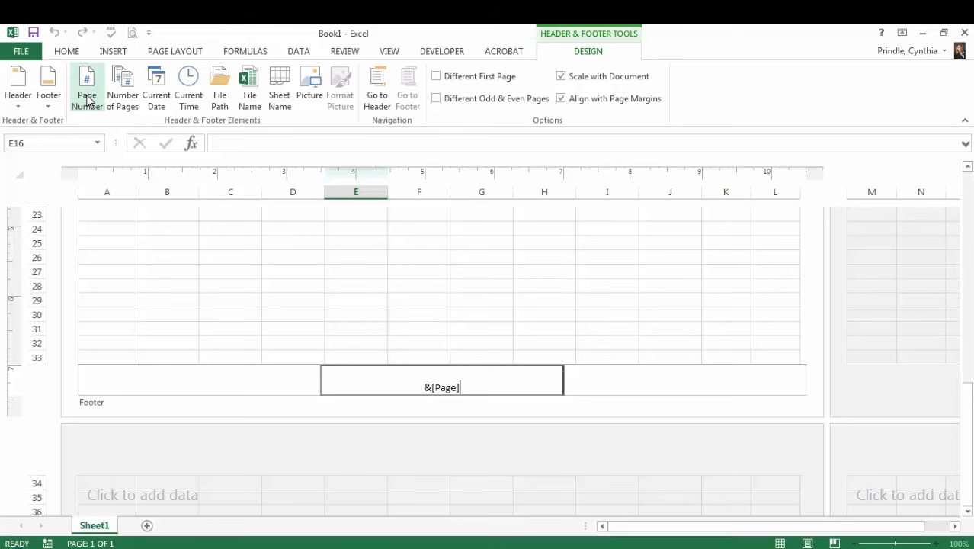
left_click(591, 278)
left_click(465, 297)
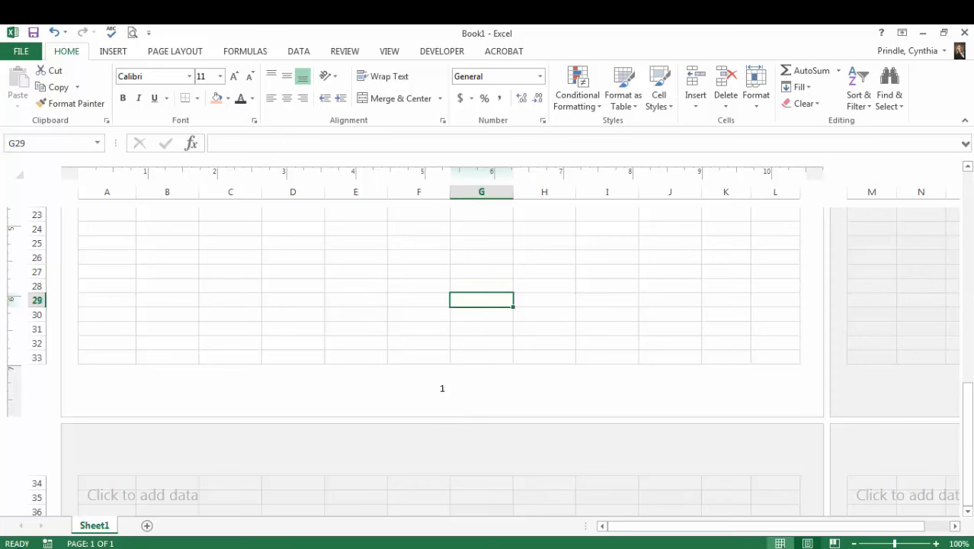
left_click(780, 543)
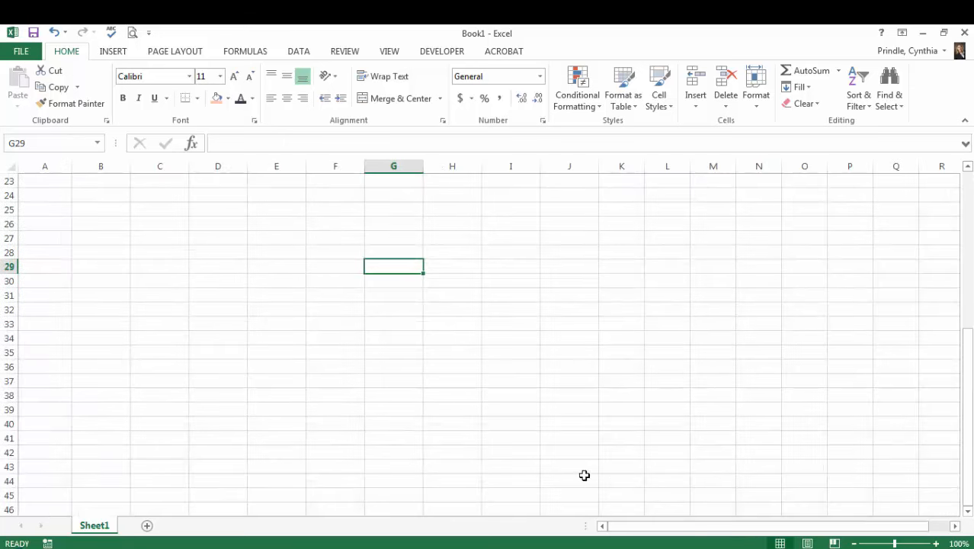
scroll(583, 474, "up", 7)
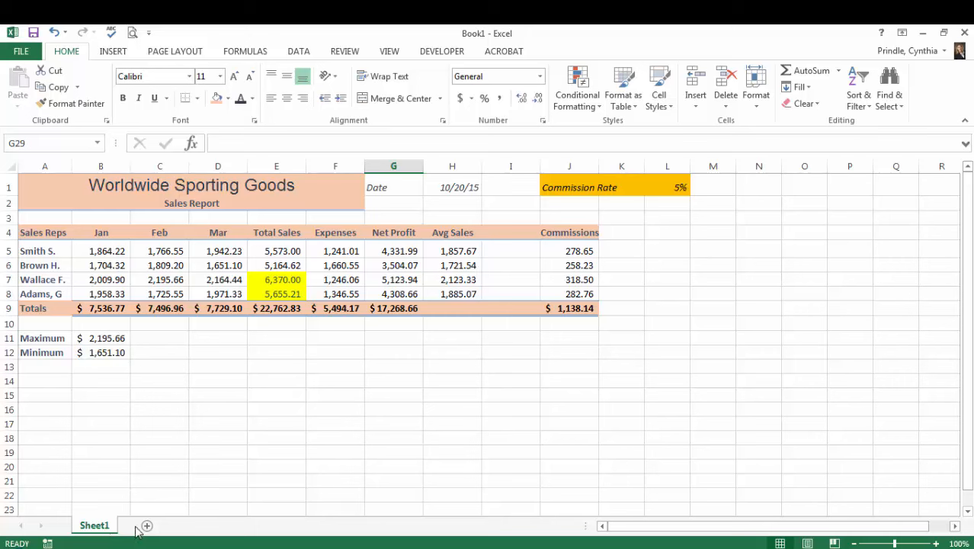
- Rename the worksheet Sheet1 as "First Quarter Sales"
double_click(95, 526)
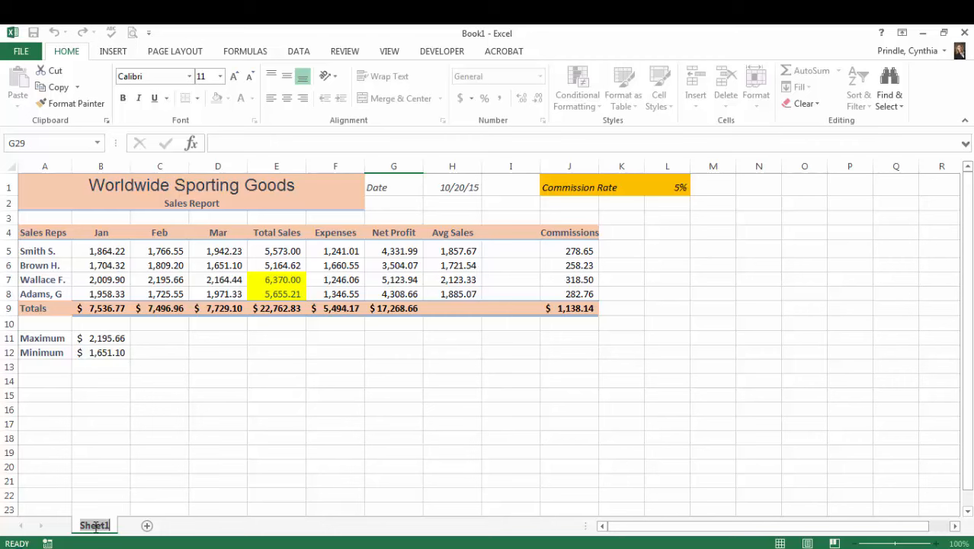
type("First Quar")
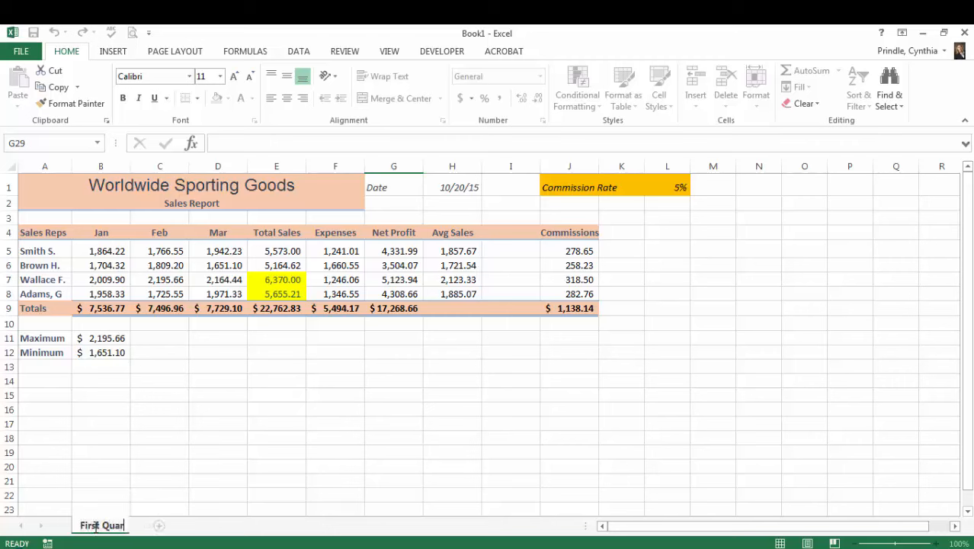
type("ter Sales")
key("Return")
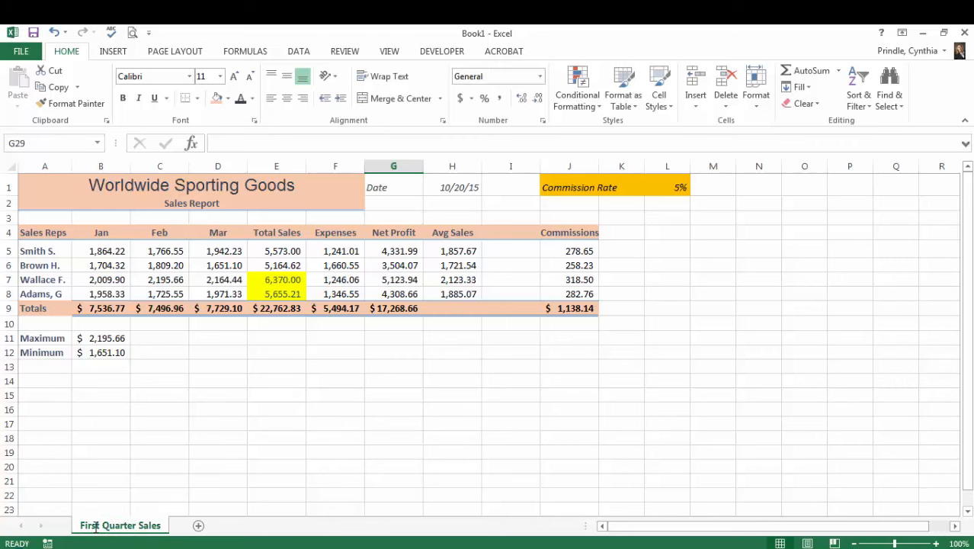